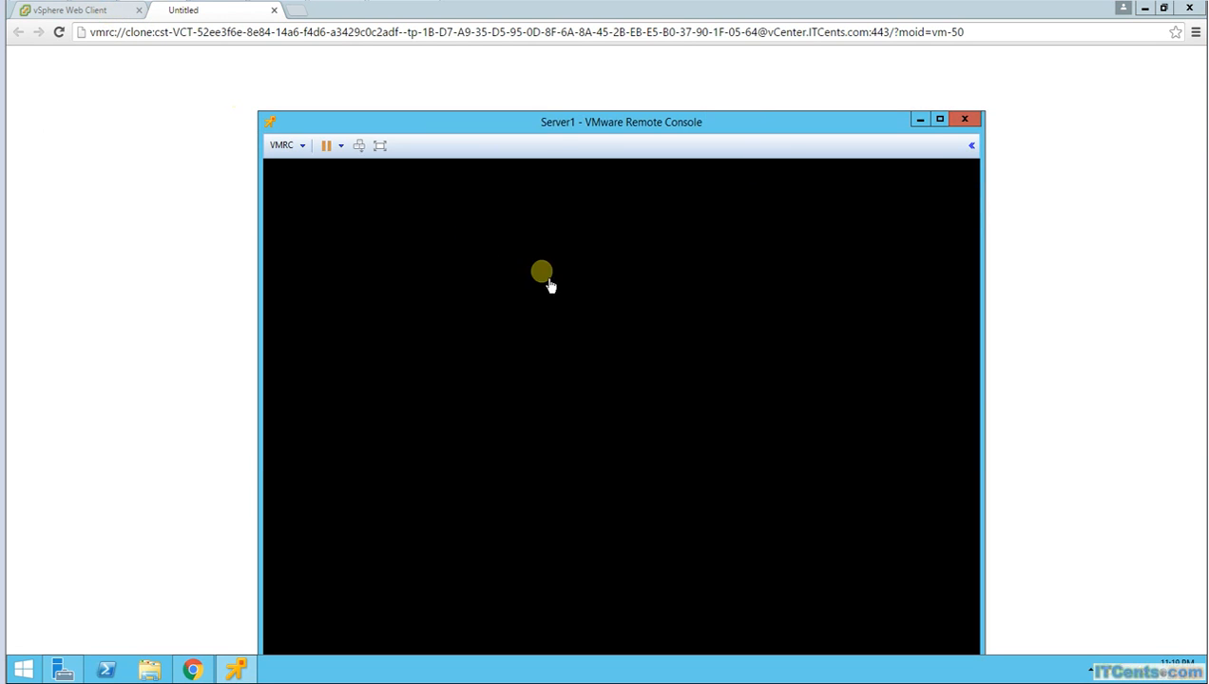
Step: Reposition the VMRC window and sign in to Server1 as Administrator with the account password
drag(550, 121, 505, 65)
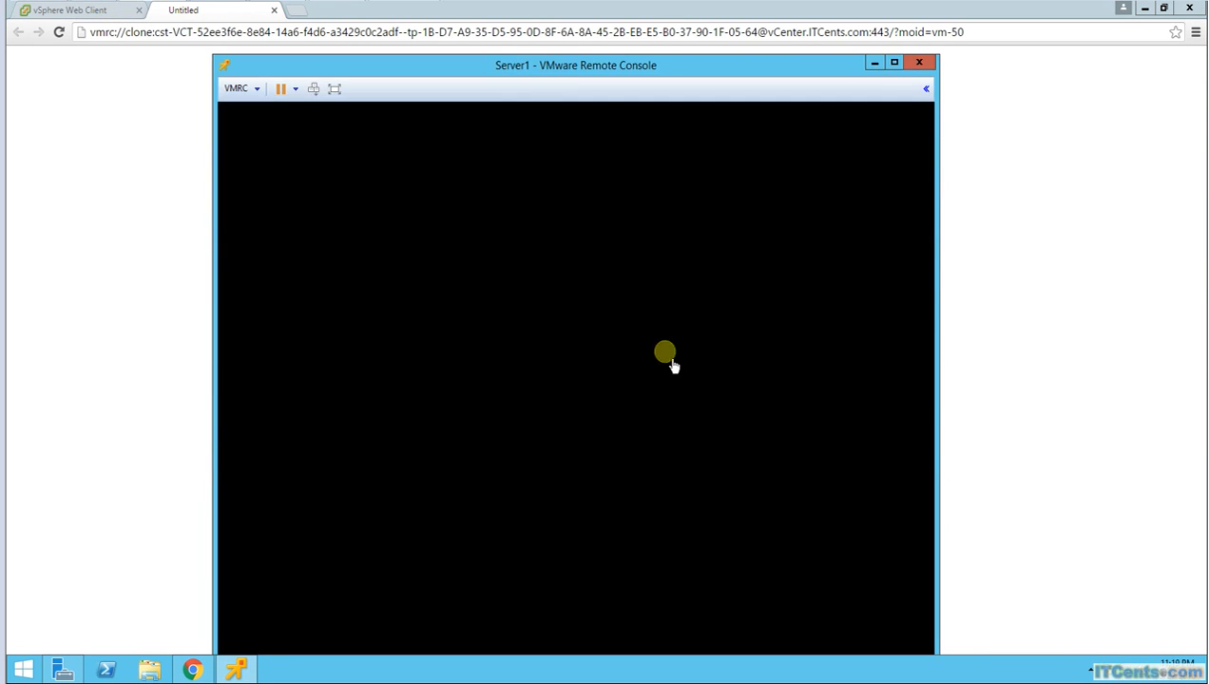
drag(576, 73, 567, 43)
click(560, 323)
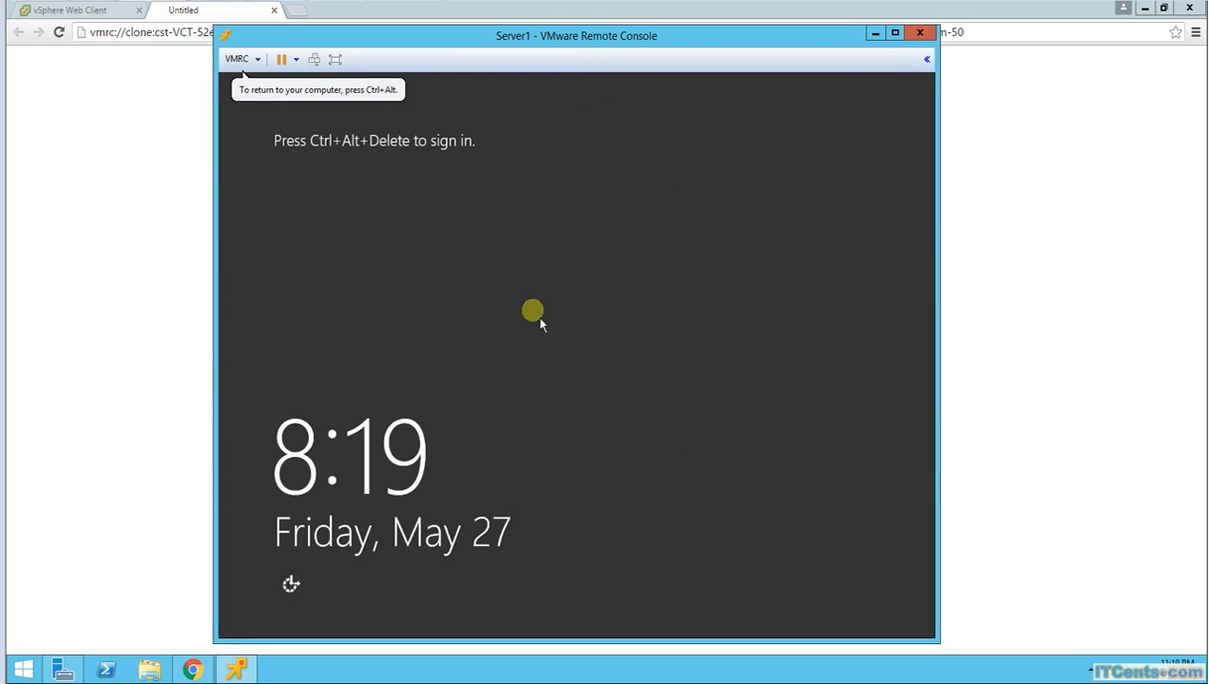
click(315, 59)
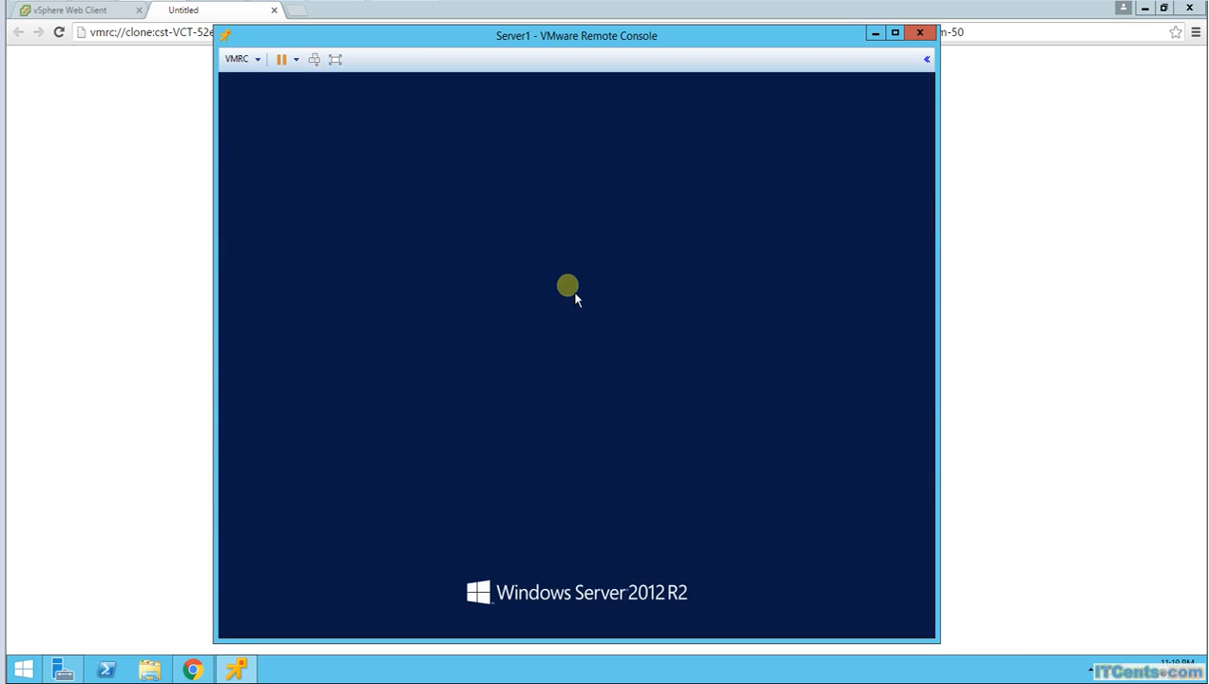
text(P@ssw0rd)
key(Return)
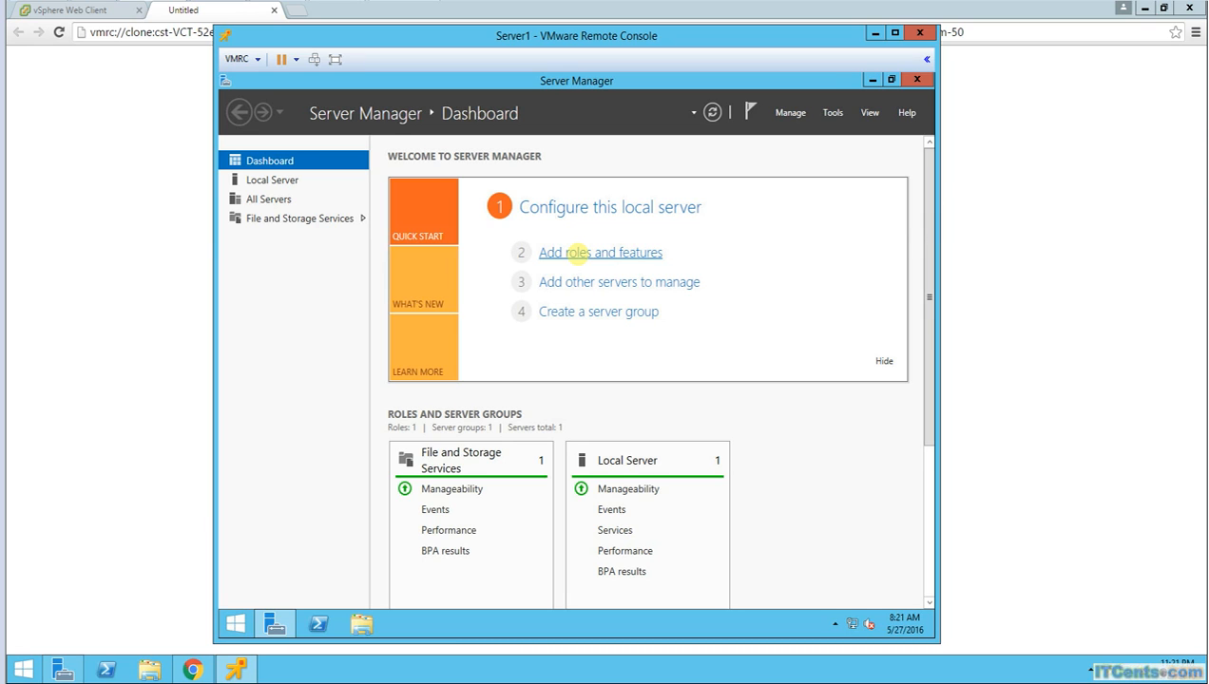
Step: From Local Server, allow remote connections to Server1 with Network Level Authentication unchecked
click(260, 180)
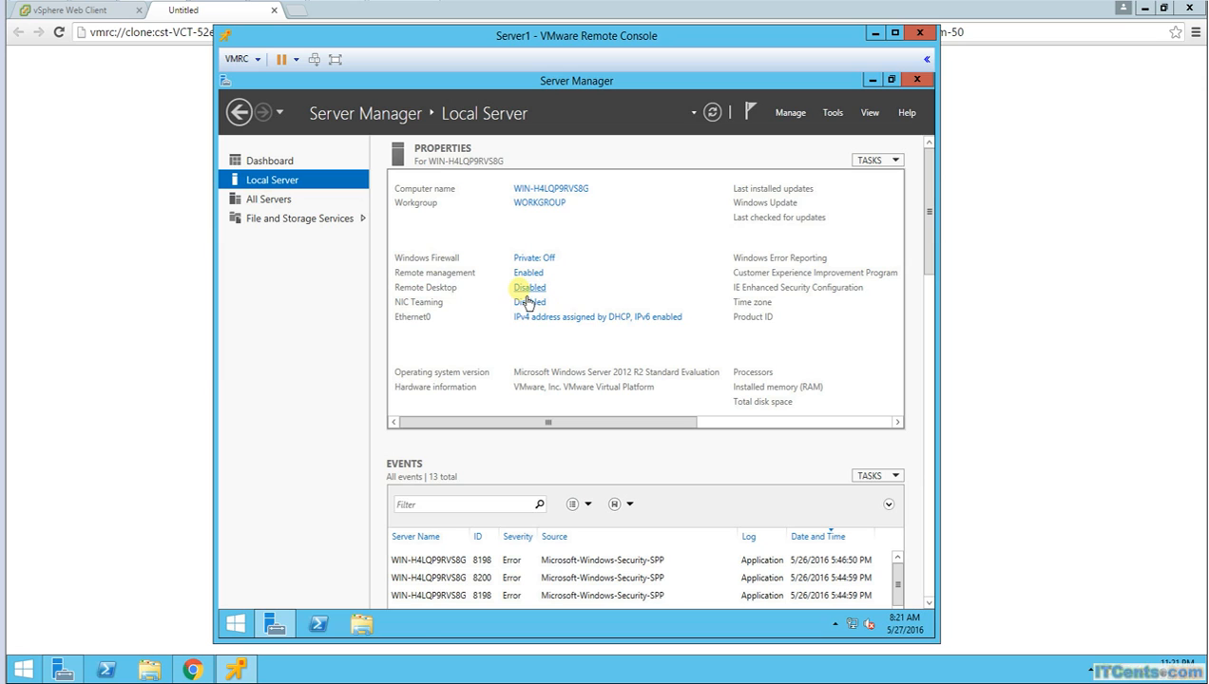
click(527, 294)
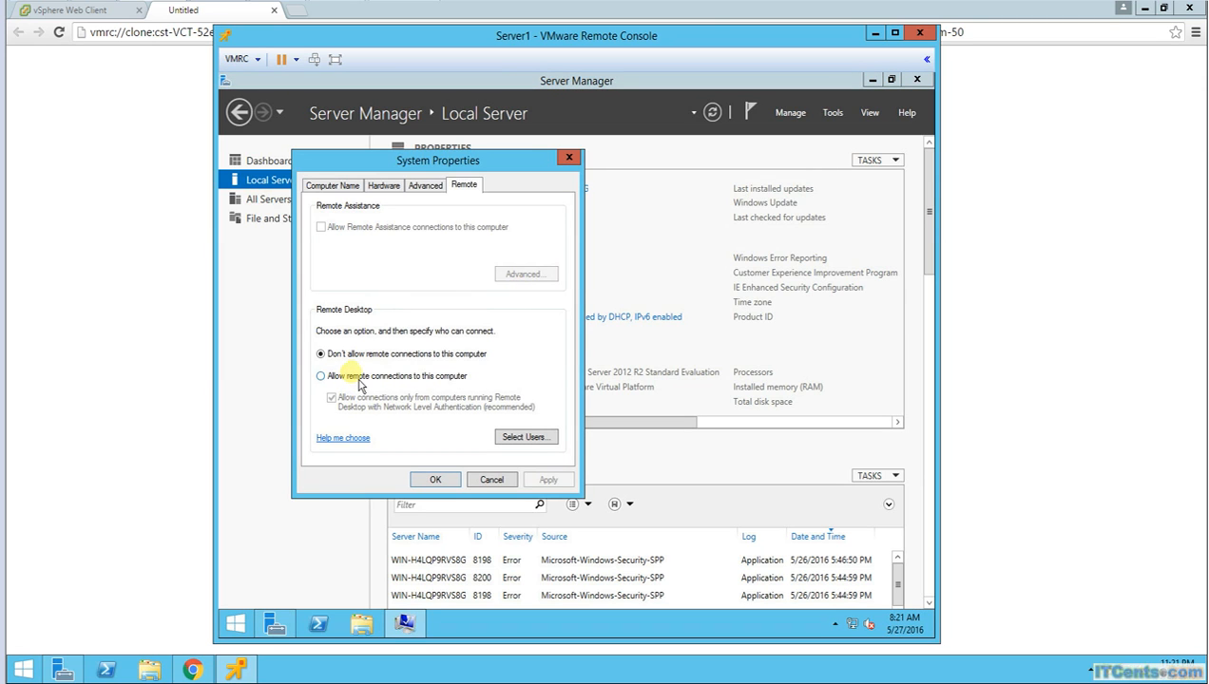
click(359, 379)
click(435, 328)
click(332, 398)
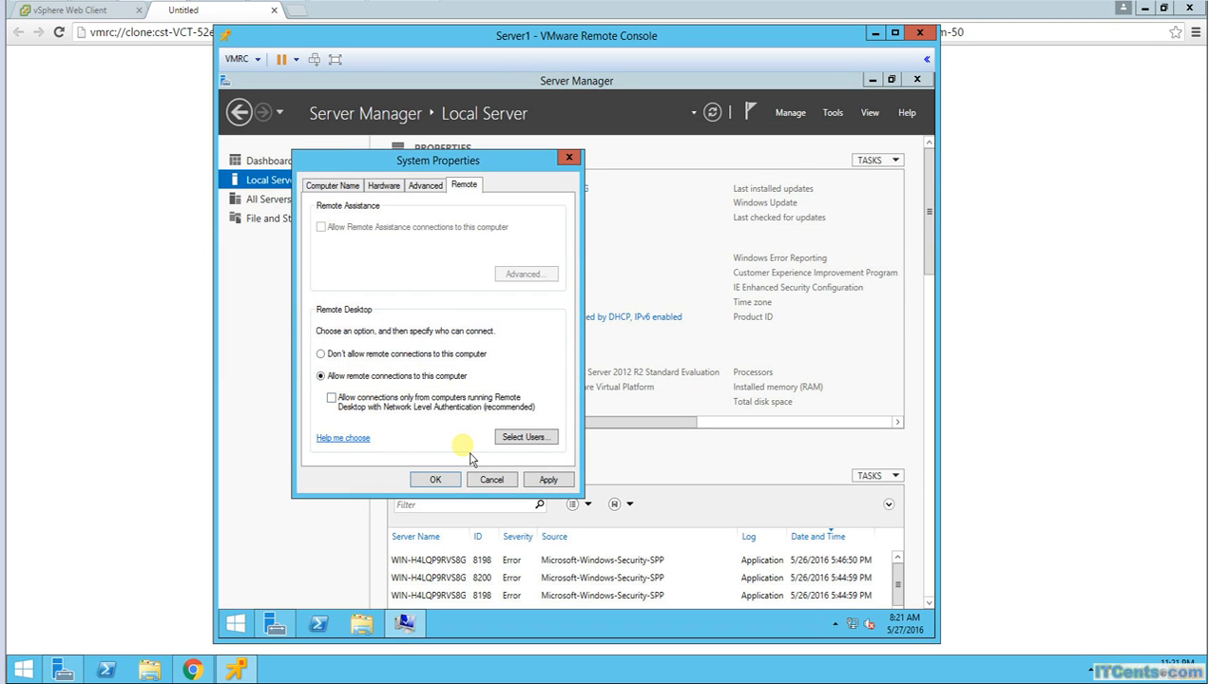
click(540, 480)
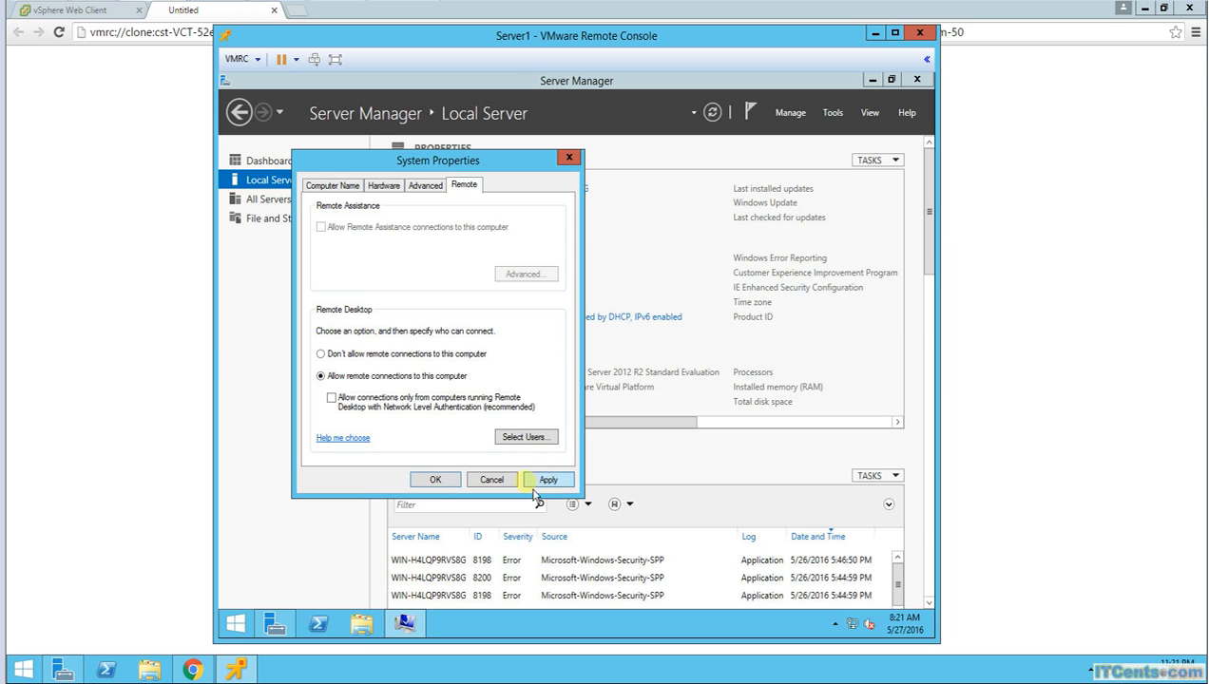
click(436, 480)
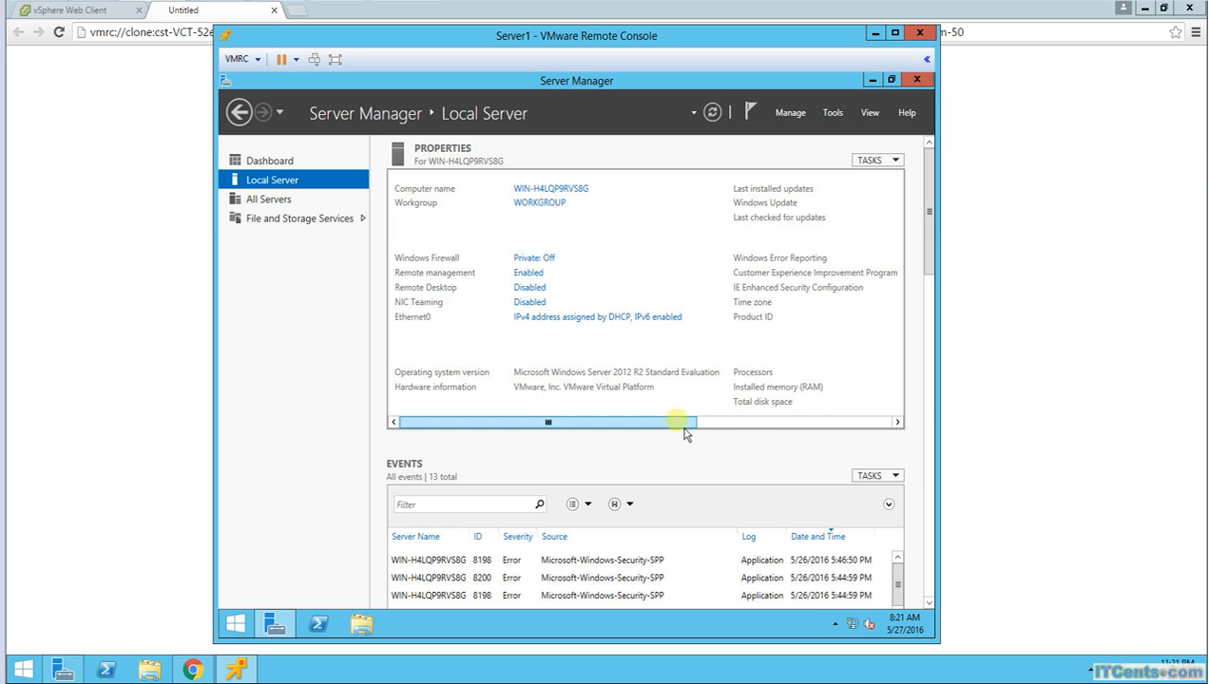
drag(684, 425, 907, 433)
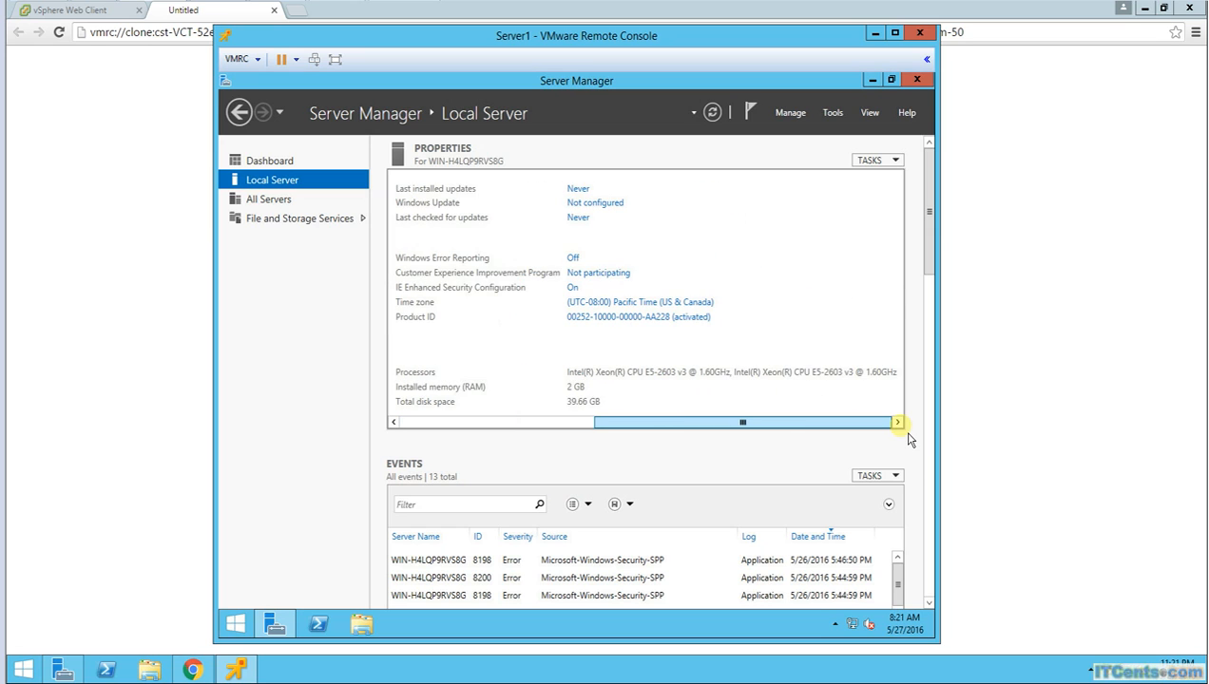
Step: Set IE Enhanced Security Configuration to Off for both Administrators and Users
click(573, 287)
click(496, 328)
click(490, 417)
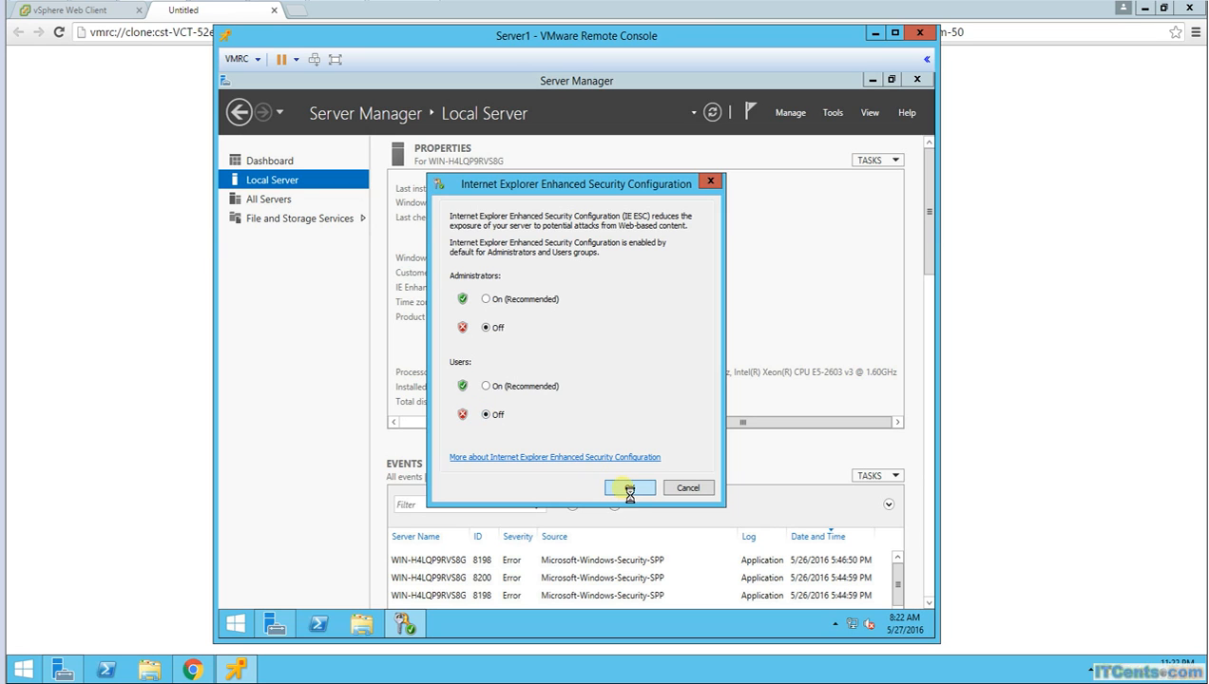
click(627, 490)
drag(628, 424, 404, 423)
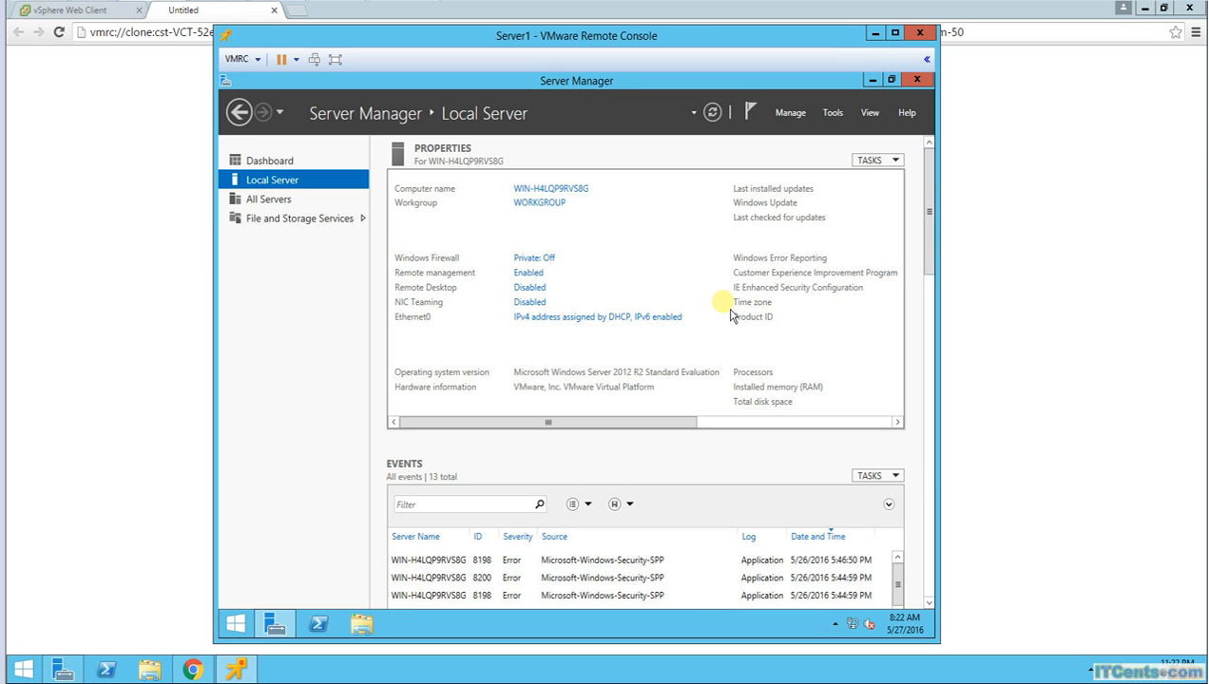
Step: Go to All Control Panel Items from the Start context menu and open Advanced system settings
right_click(246, 637)
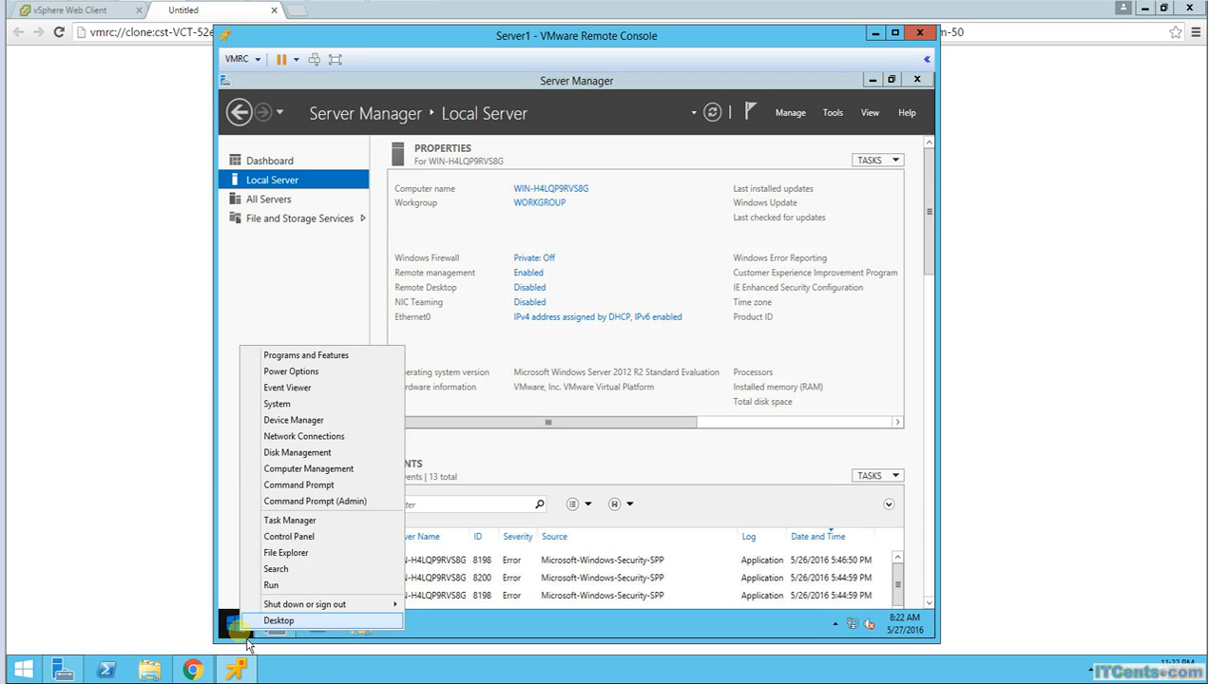
click(314, 537)
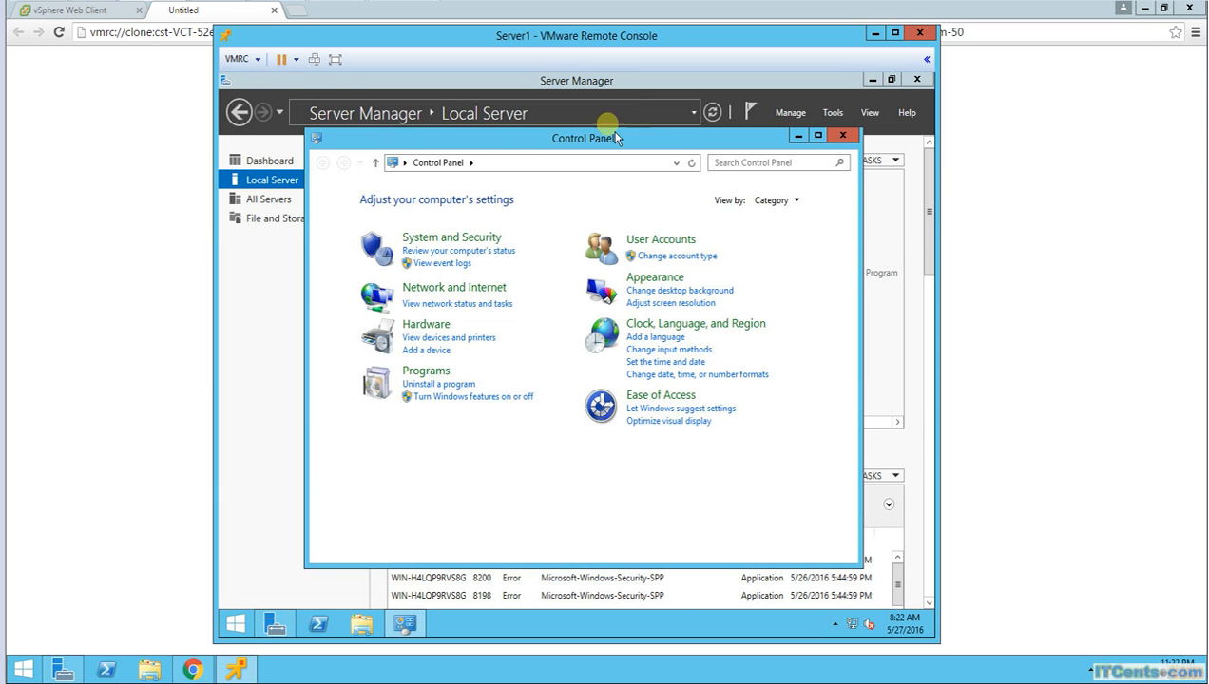
click(470, 164)
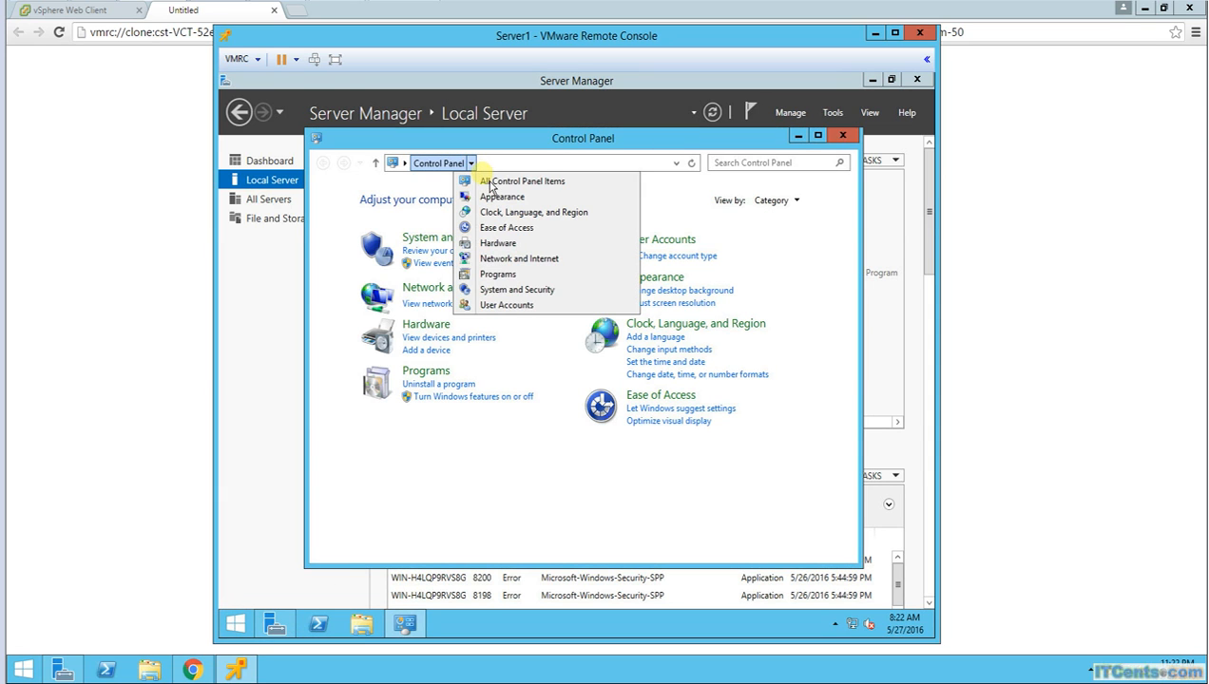
click(492, 186)
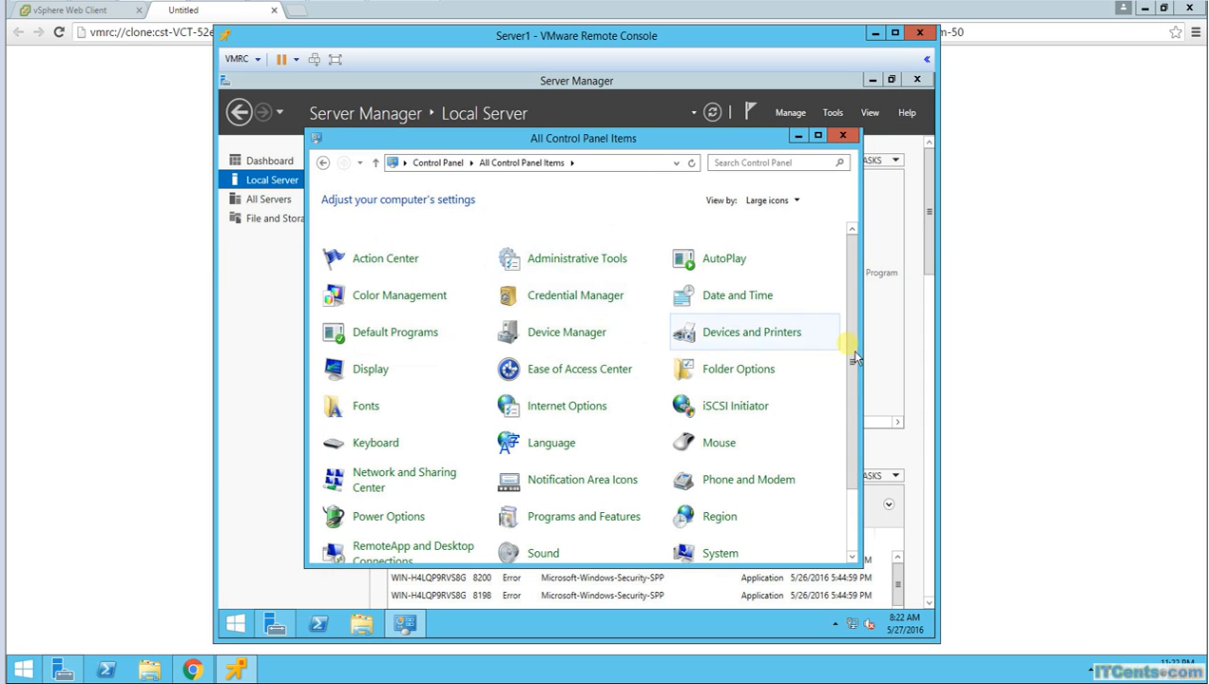
drag(861, 390, 859, 461)
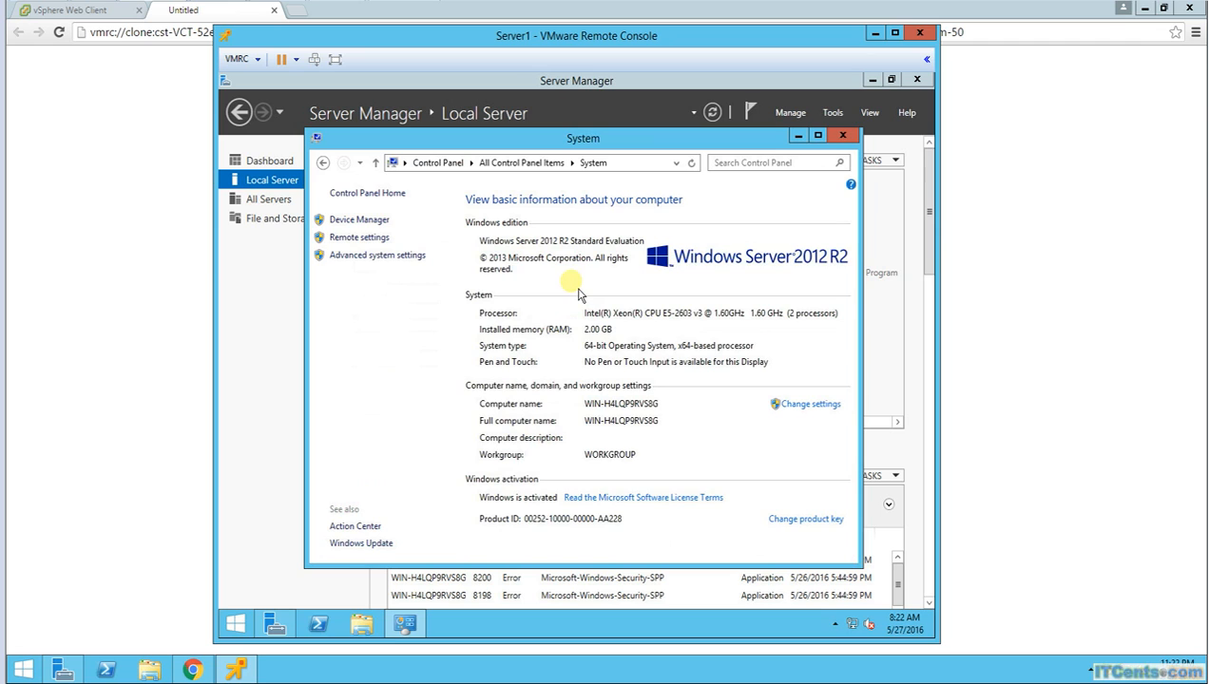
click(382, 257)
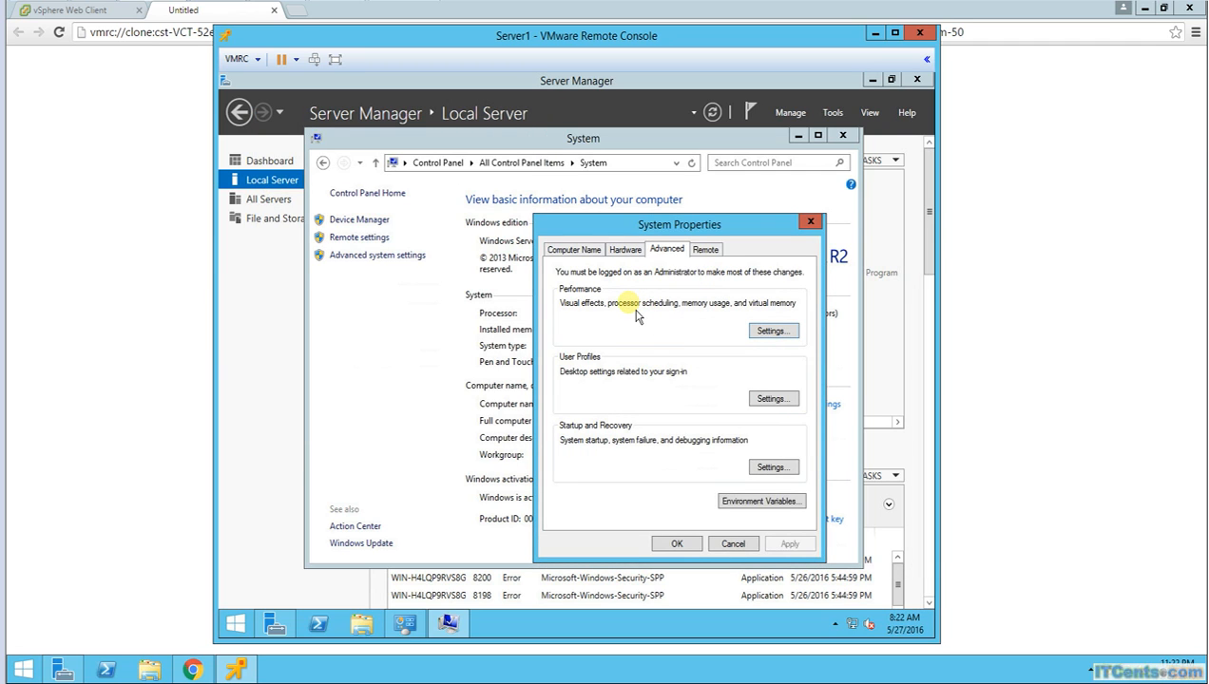
Step: Set visual effects to Adjust for best performance and apply it
click(774, 333)
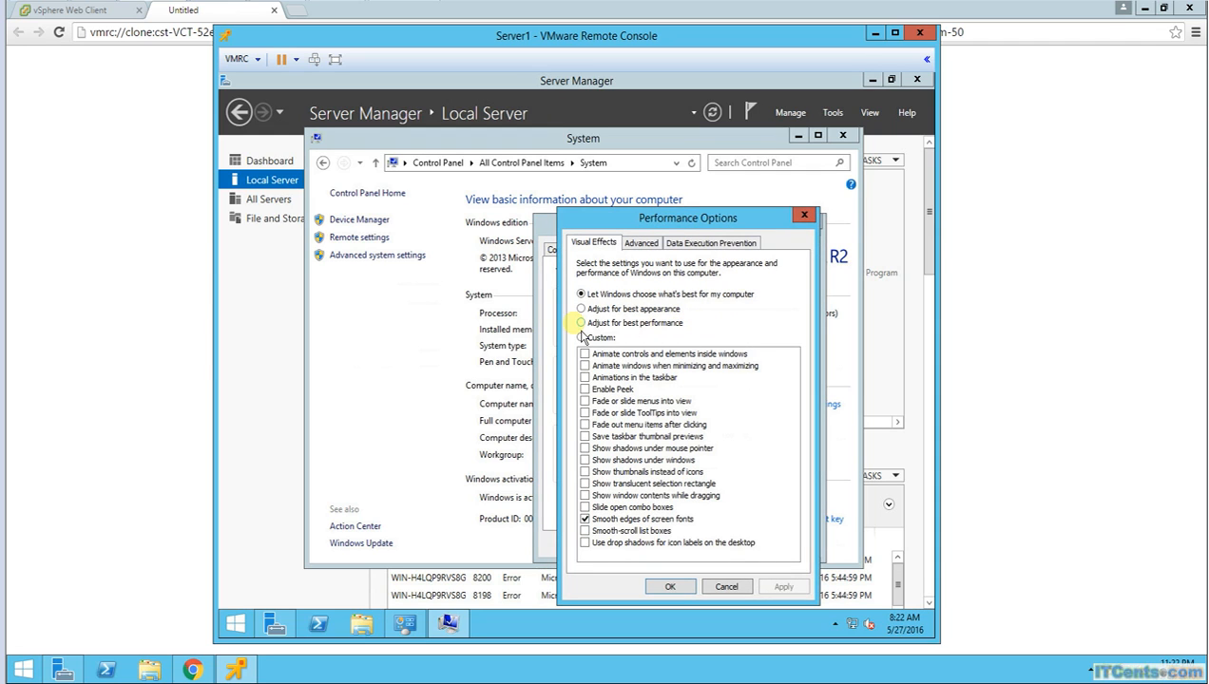
click(642, 324)
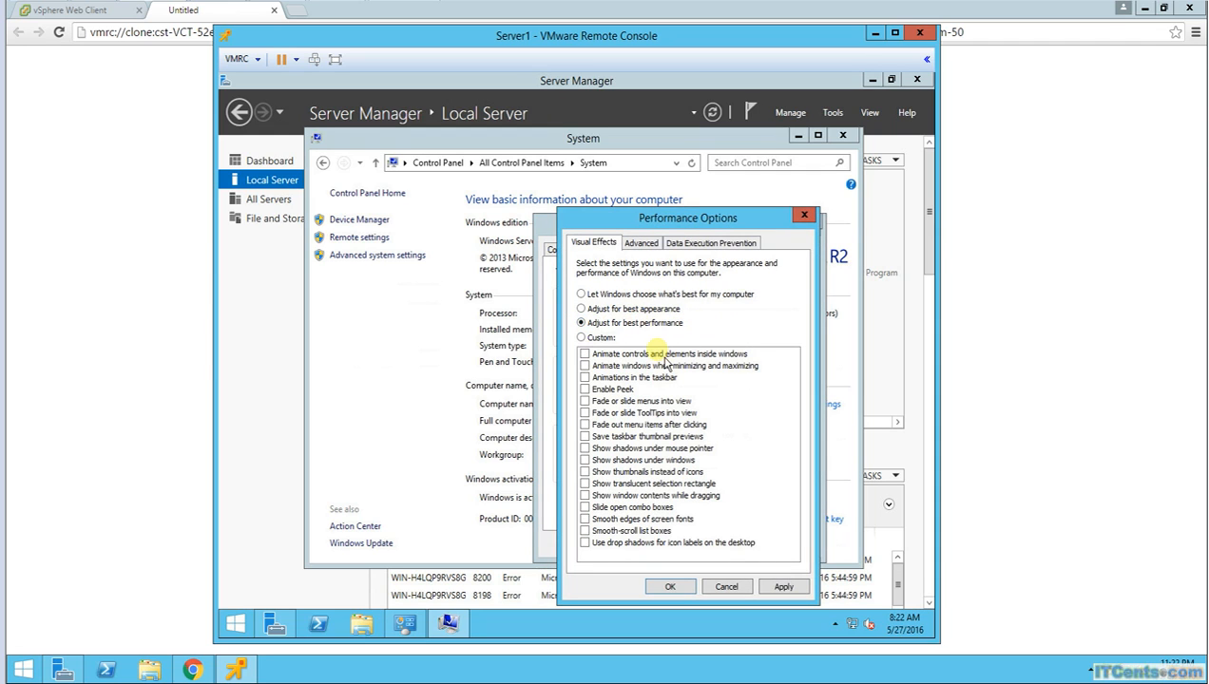
click(782, 588)
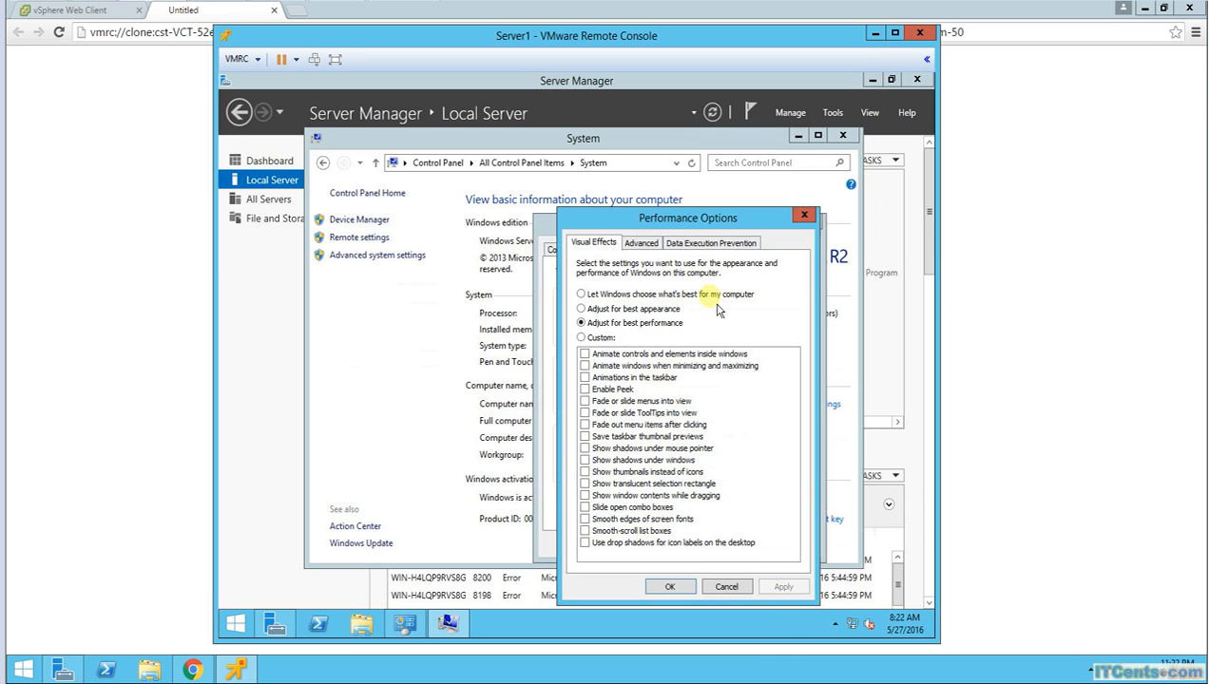
Step: Uncheck Automatically manage paging file size for all drives, accept the restart warning, and apply
click(639, 243)
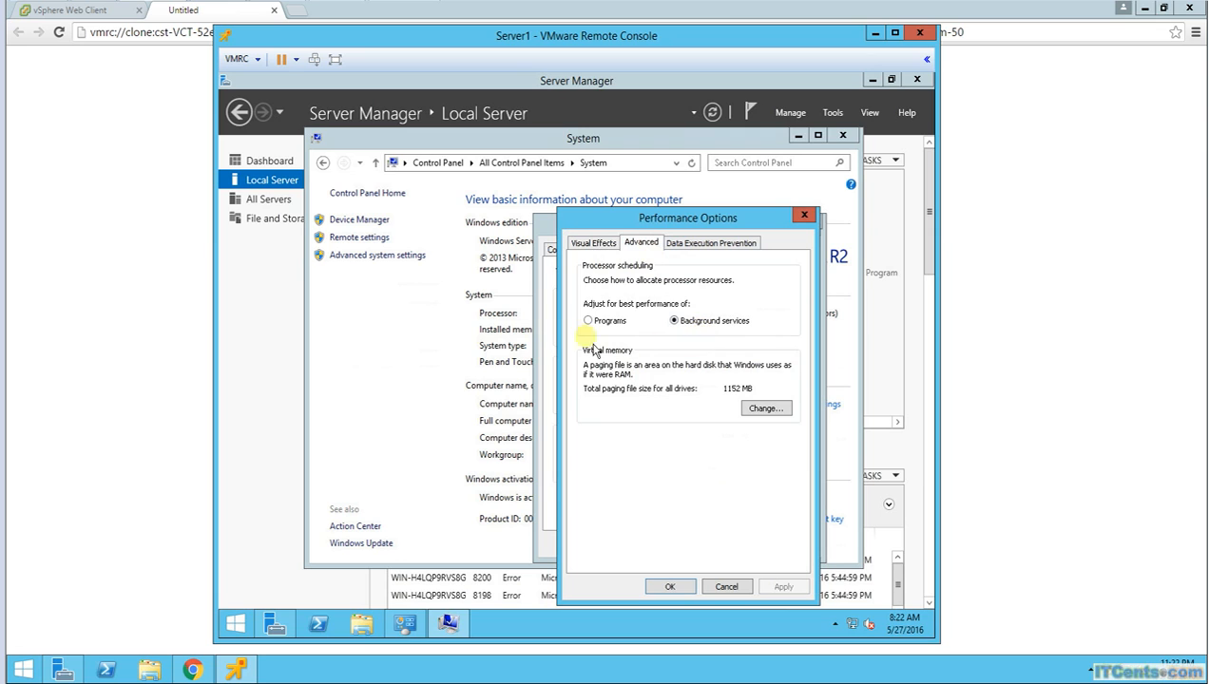
click(766, 409)
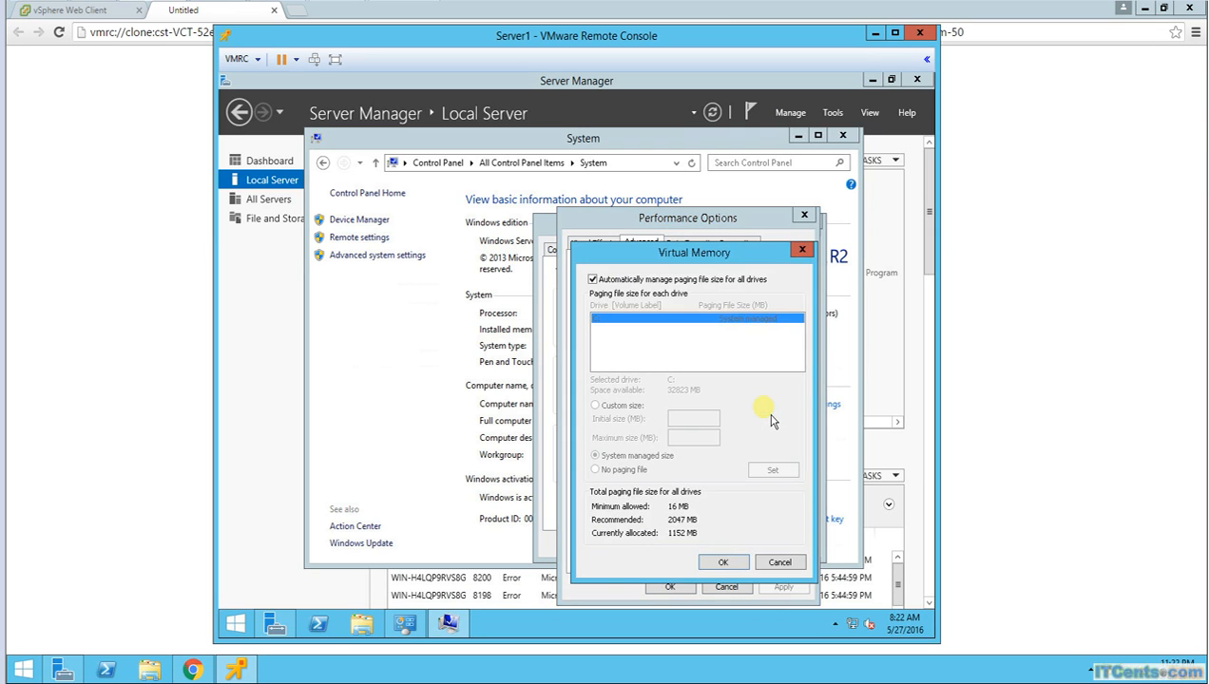
click(592, 279)
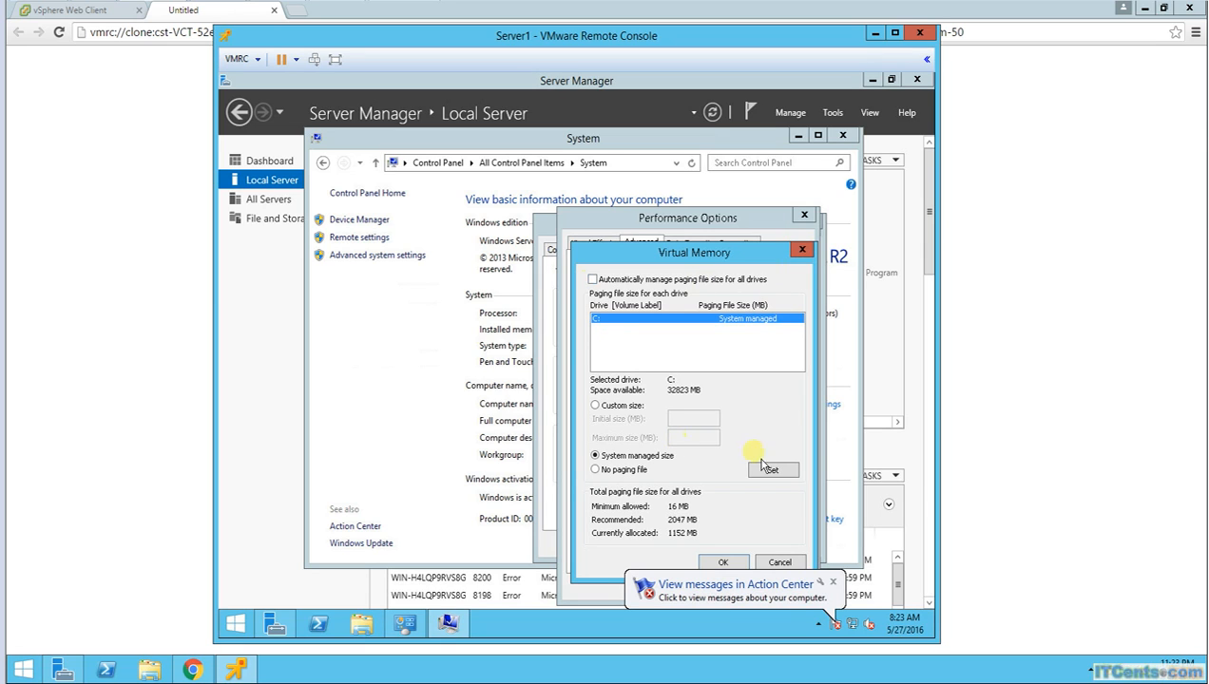
click(726, 563)
click(720, 416)
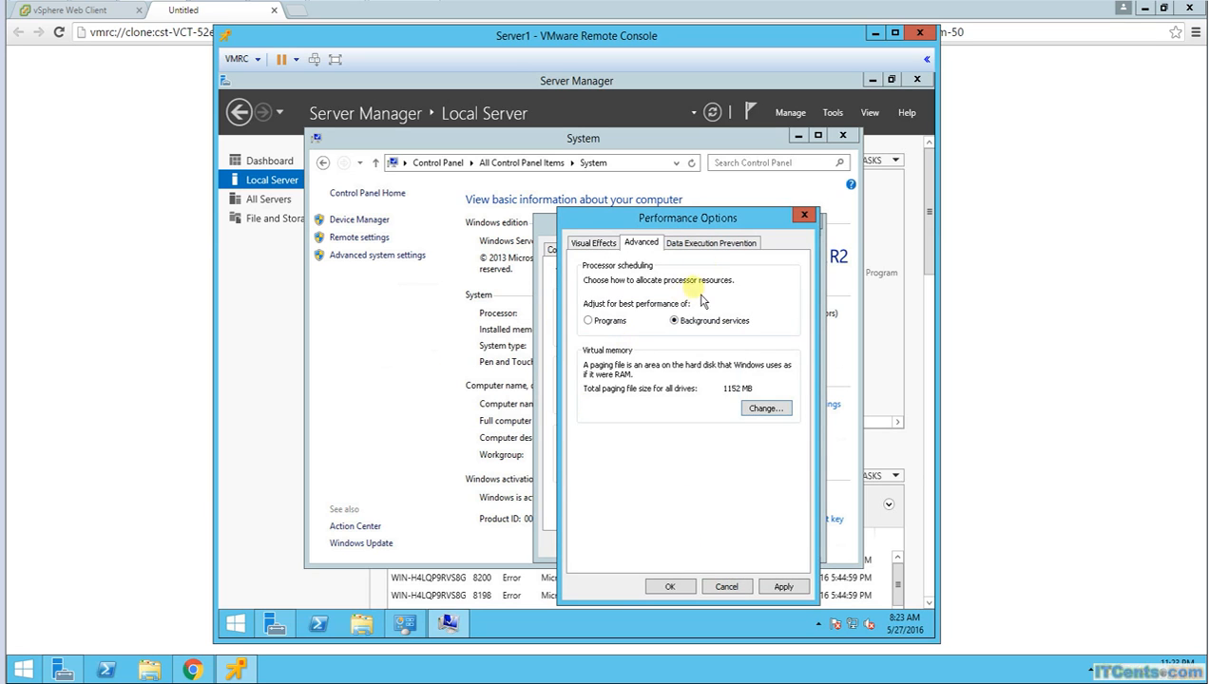
click(596, 246)
click(781, 586)
click(686, 589)
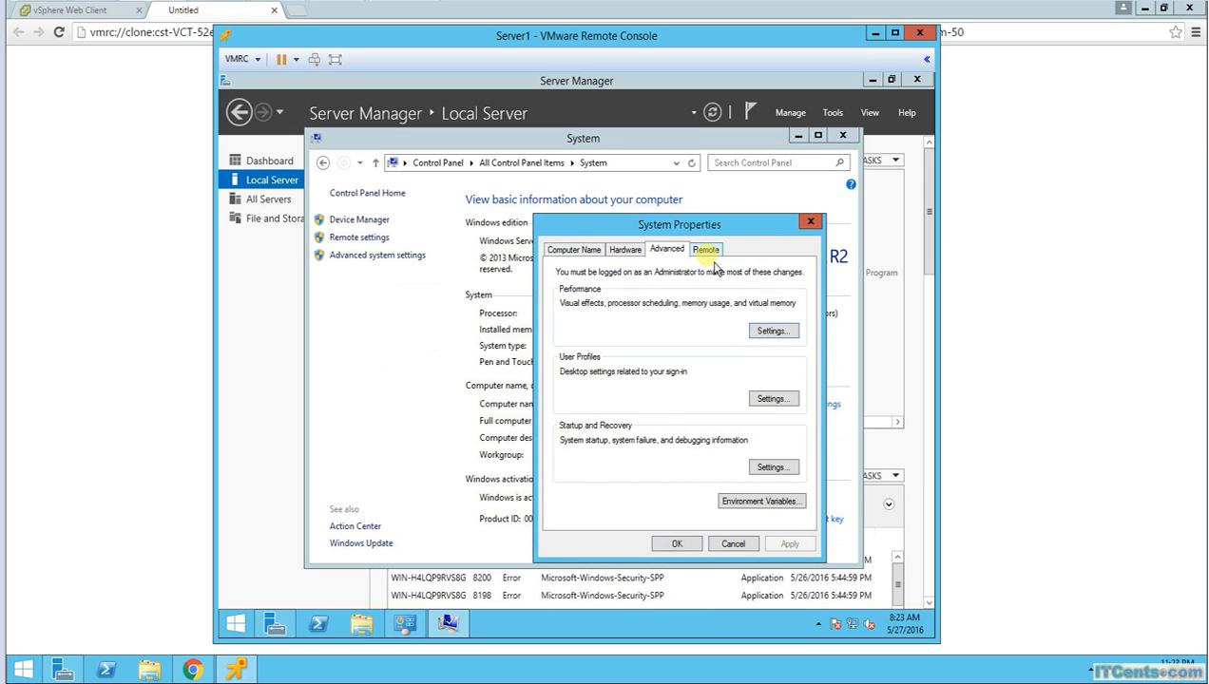
Step: Review Startup and Recovery, Hardware and Computer Name, then close System Properties and postpone the restart
click(773, 468)
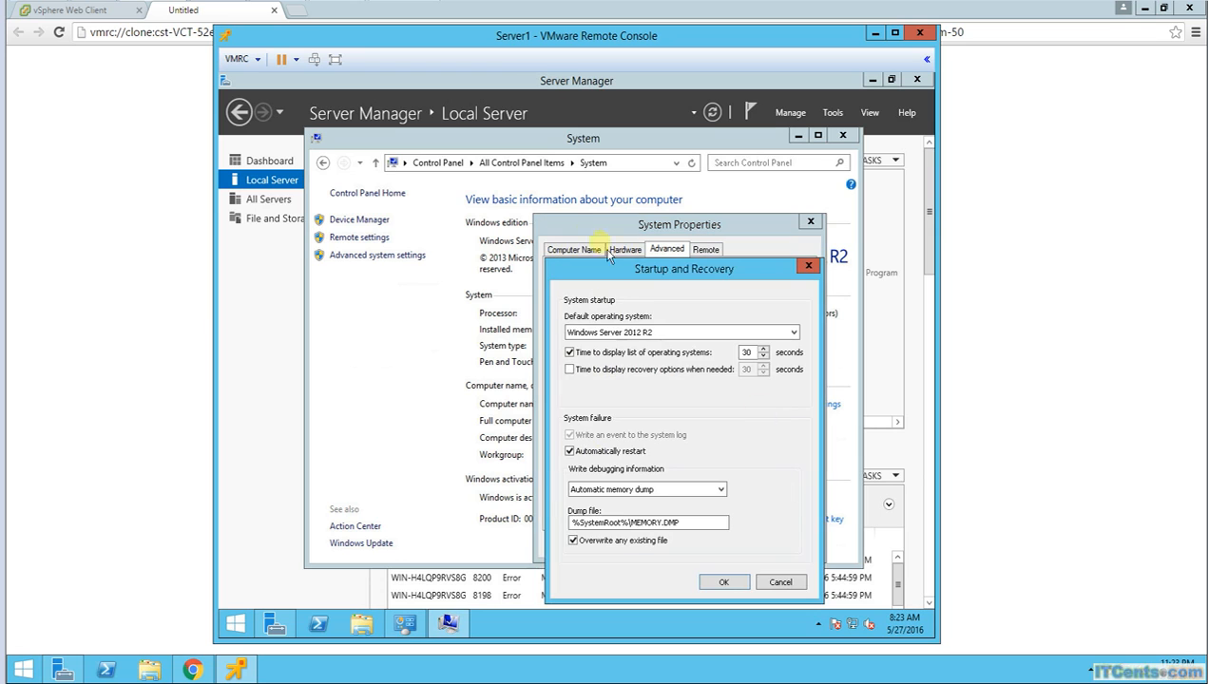
drag(618, 274, 635, 211)
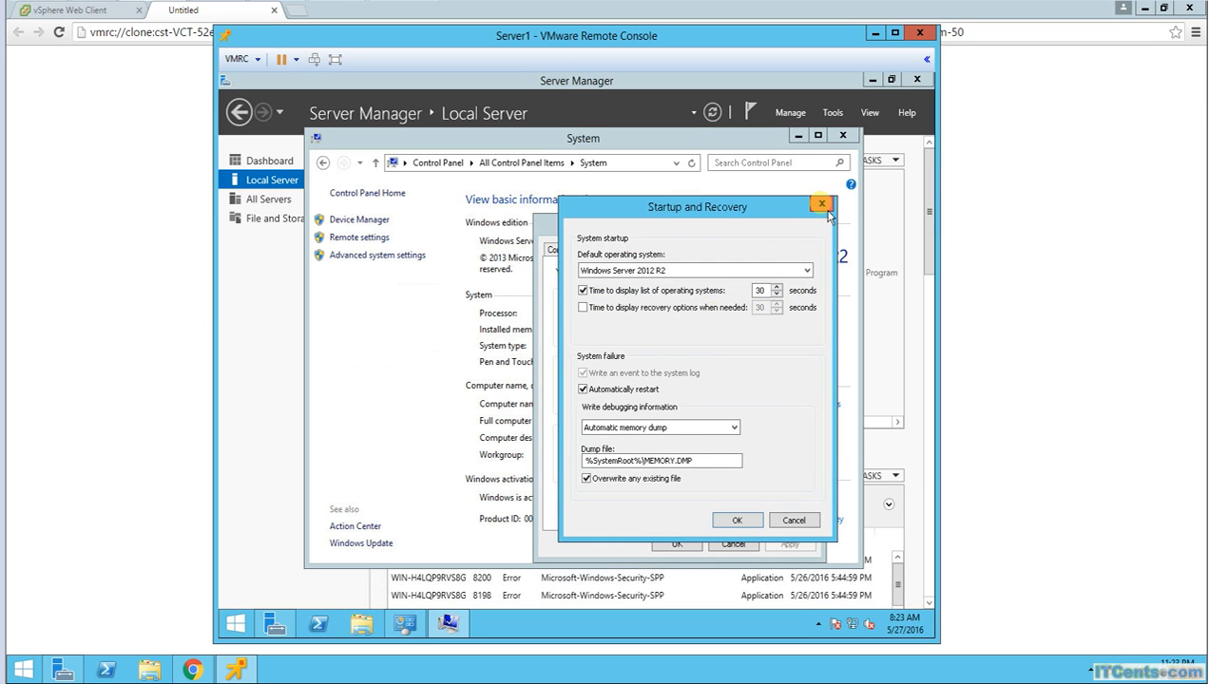
click(822, 205)
click(624, 251)
click(595, 251)
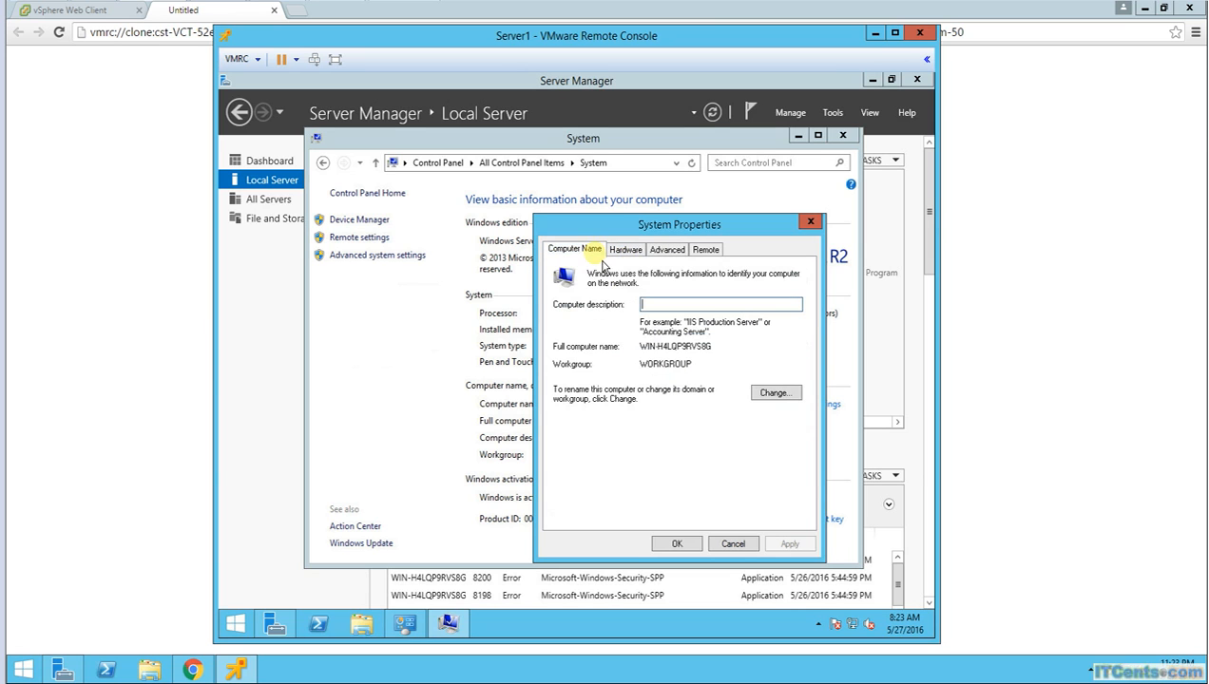
click(696, 554)
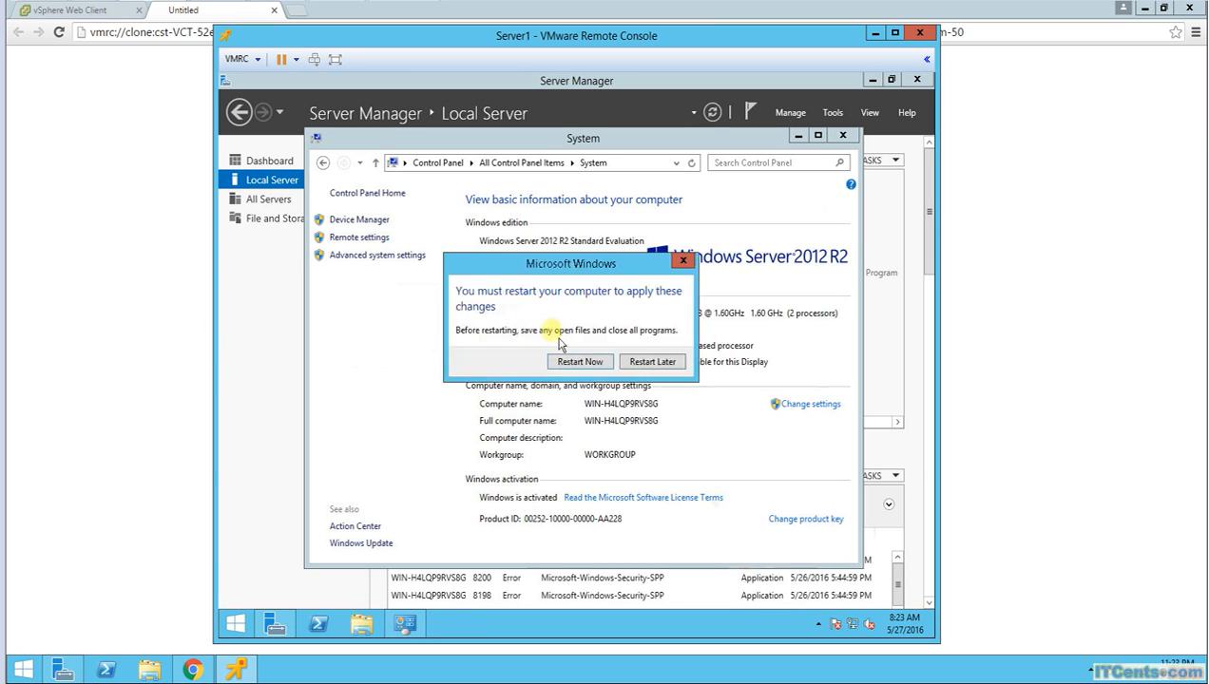
click(648, 370)
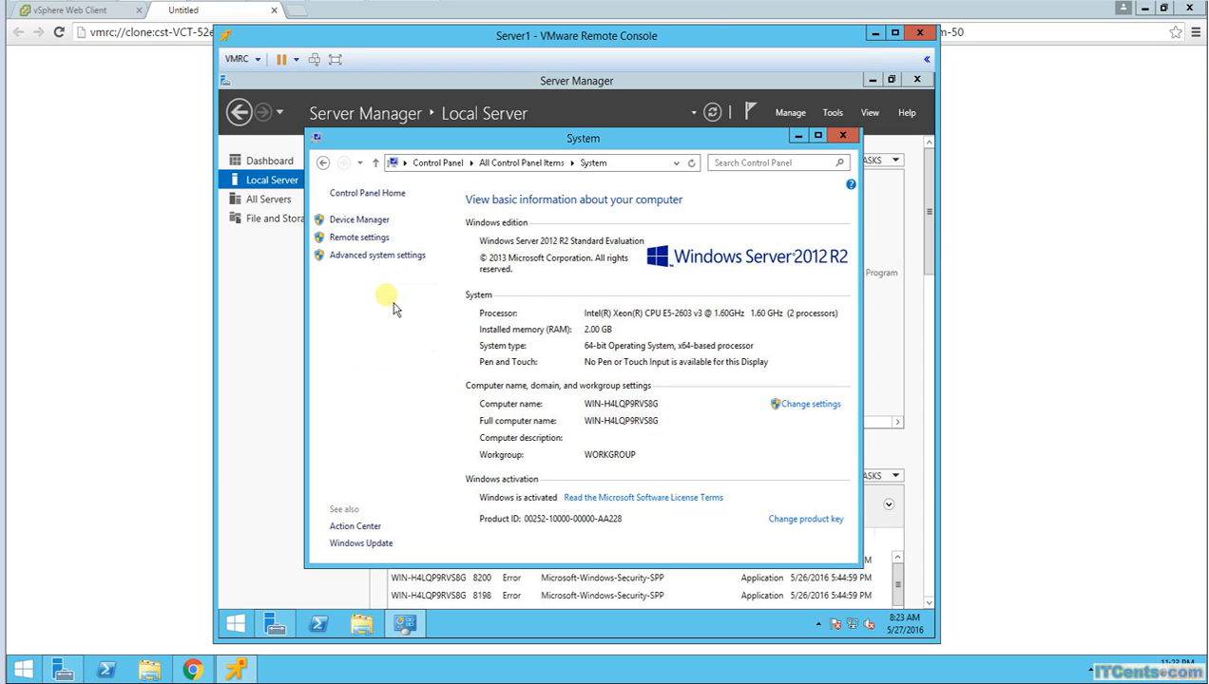
click(341, 244)
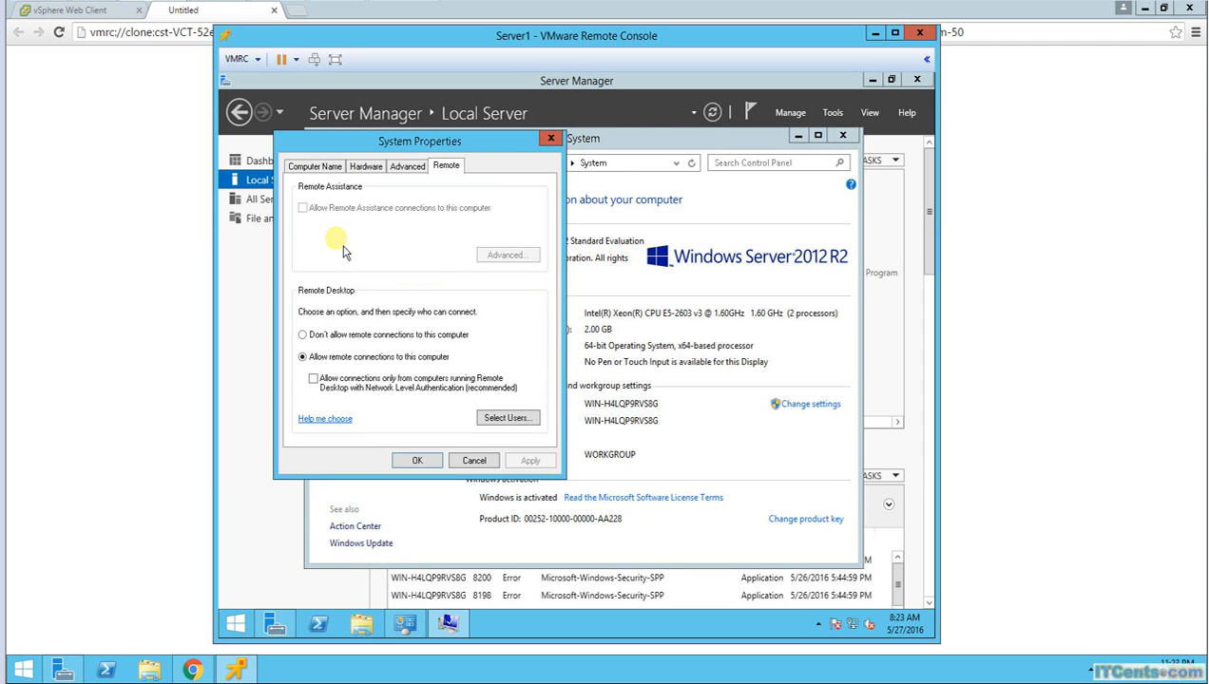
click(366, 168)
click(410, 168)
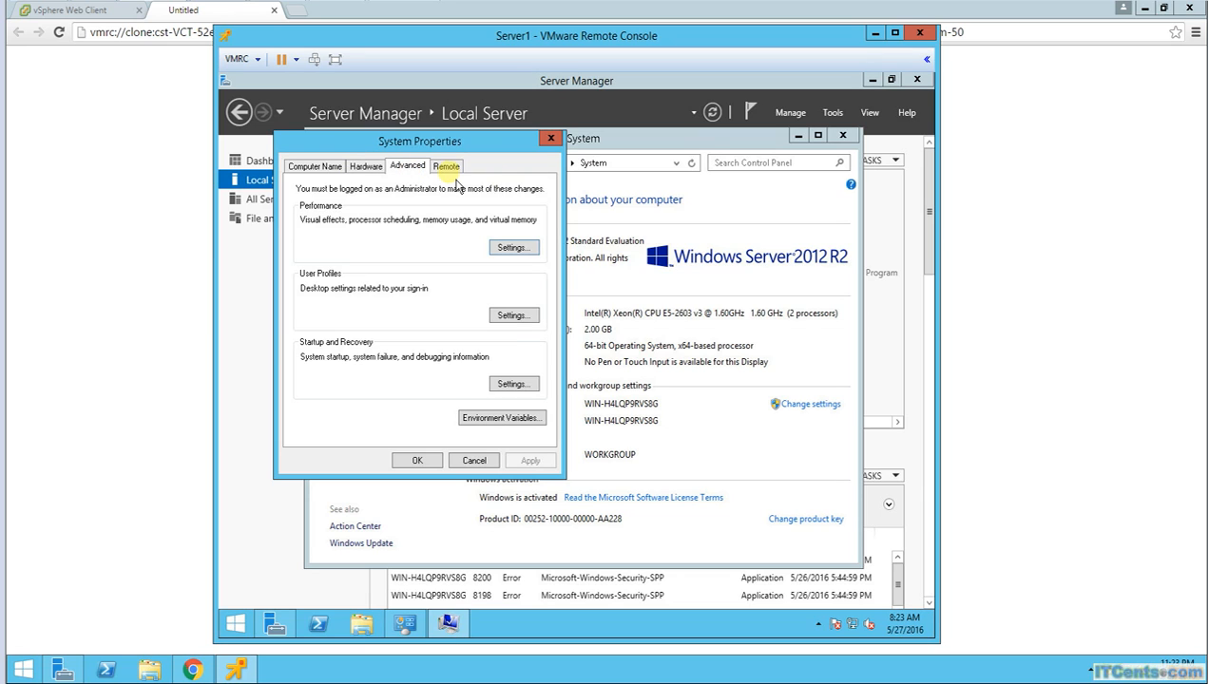
click(332, 171)
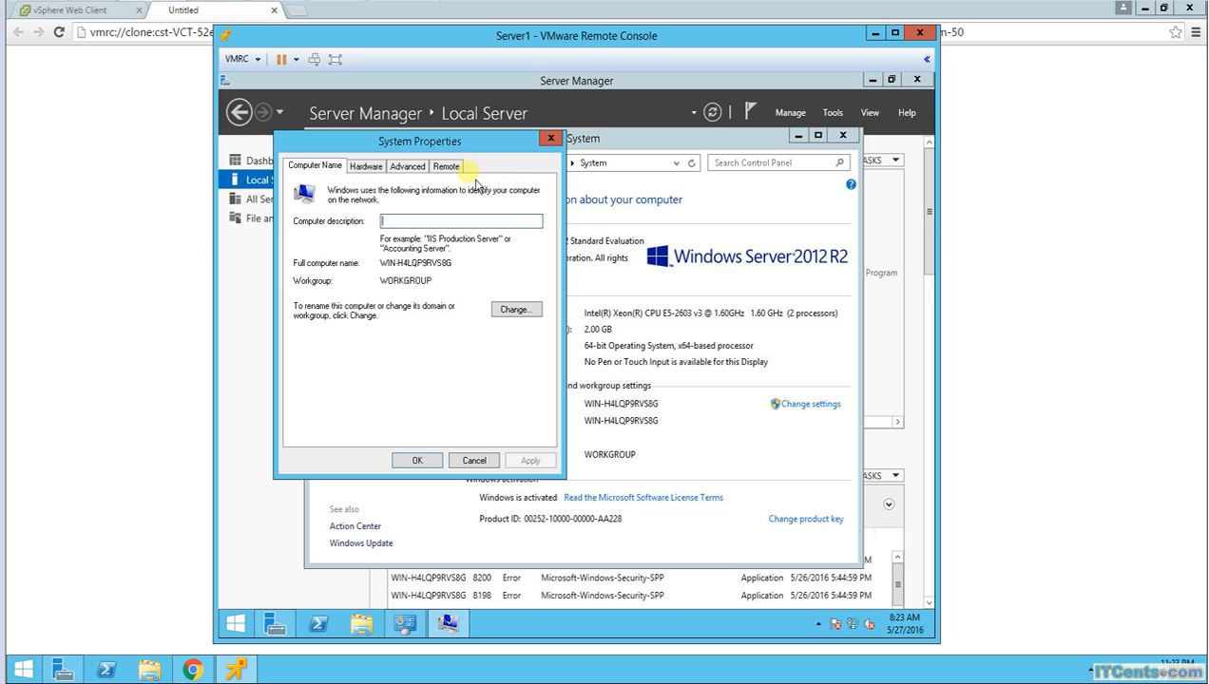
click(377, 172)
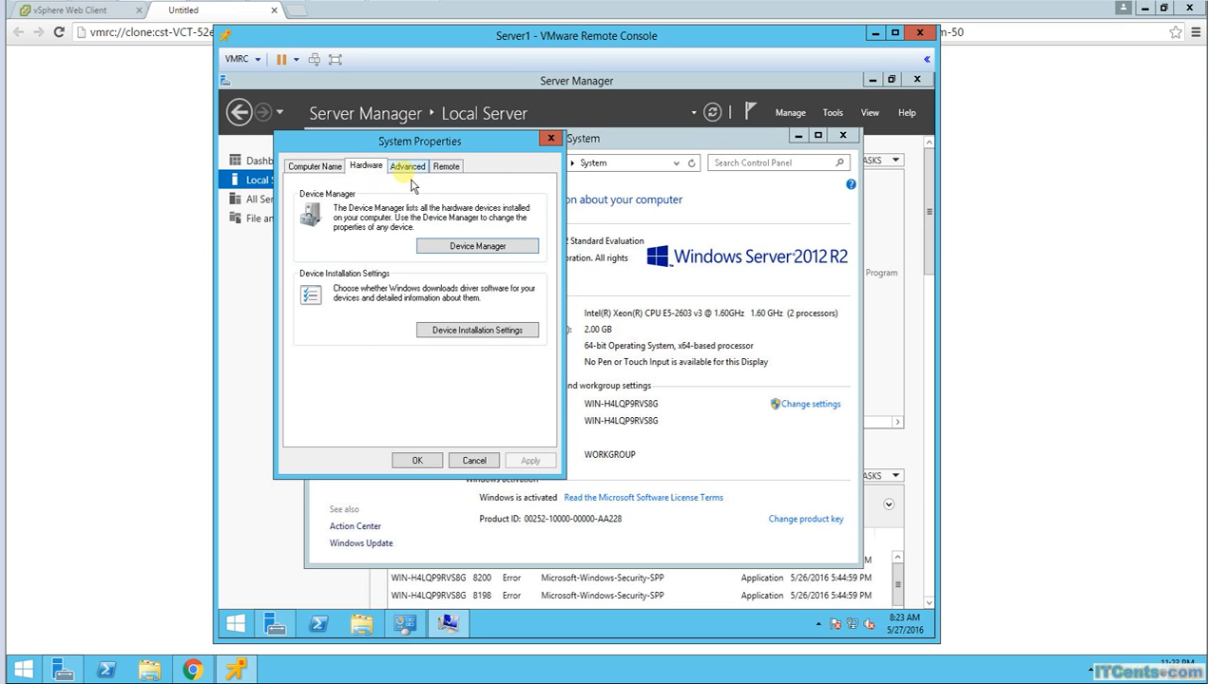
click(409, 168)
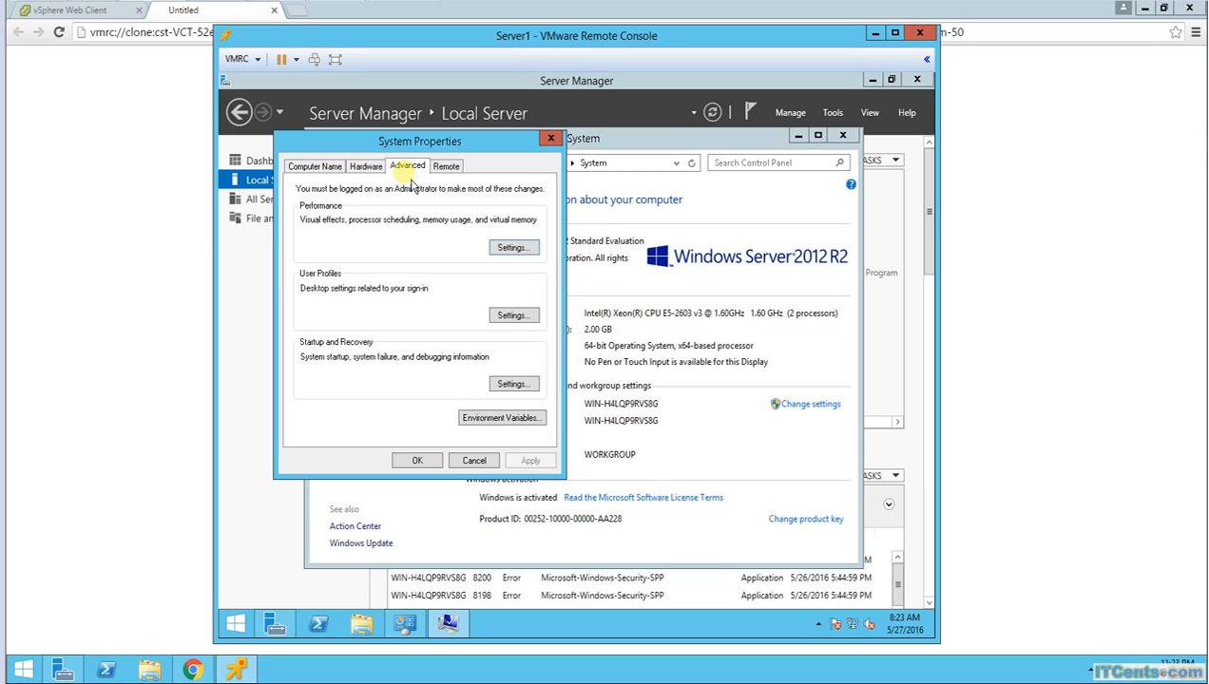
click(550, 137)
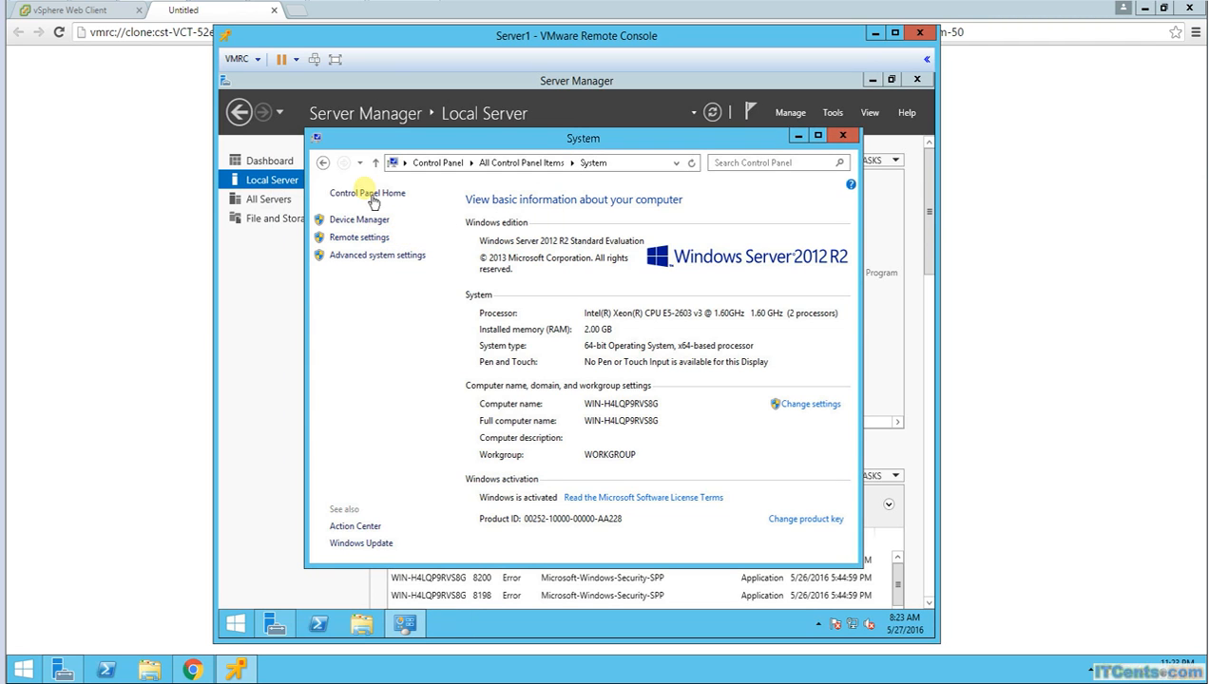
Step: Open This PC's Properties from the Start screen and maximize the System window
click(323, 163)
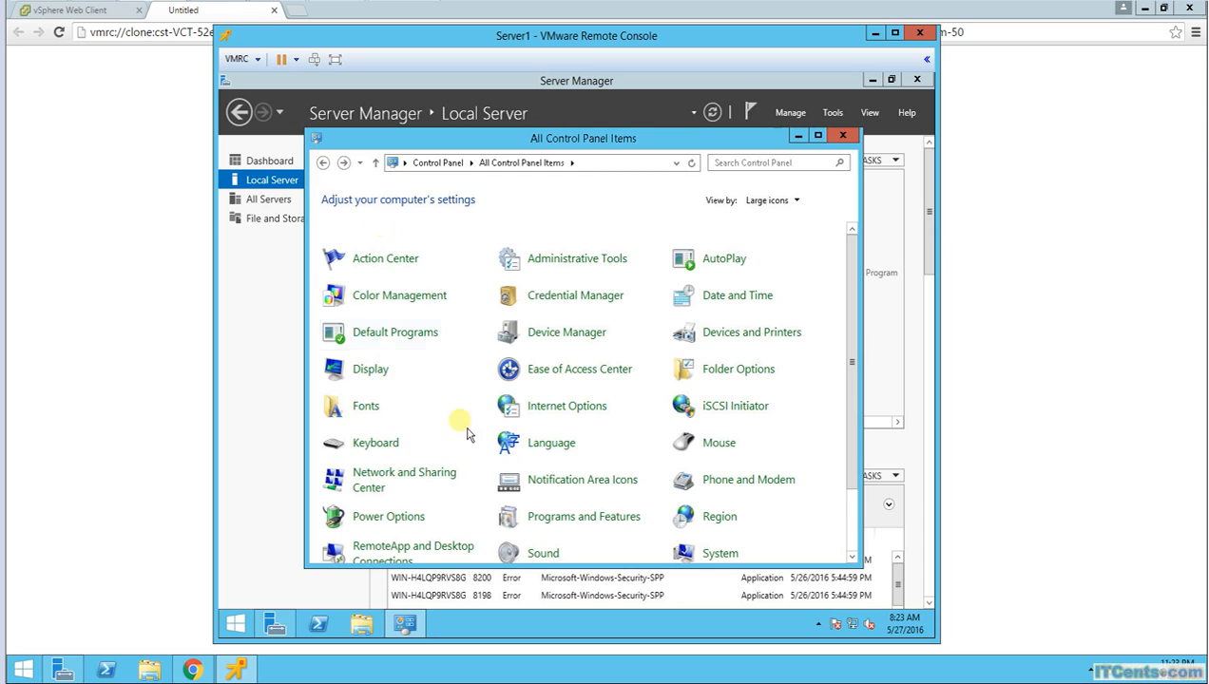
click(238, 624)
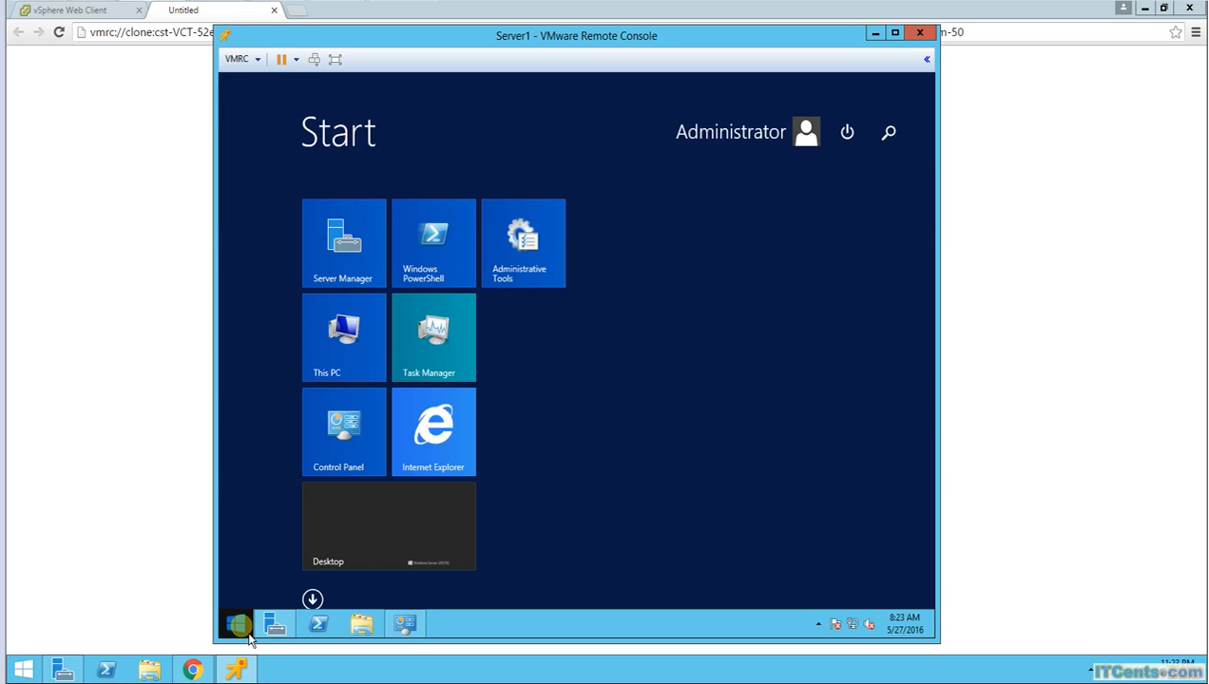
right_click(340, 390)
right_click(353, 338)
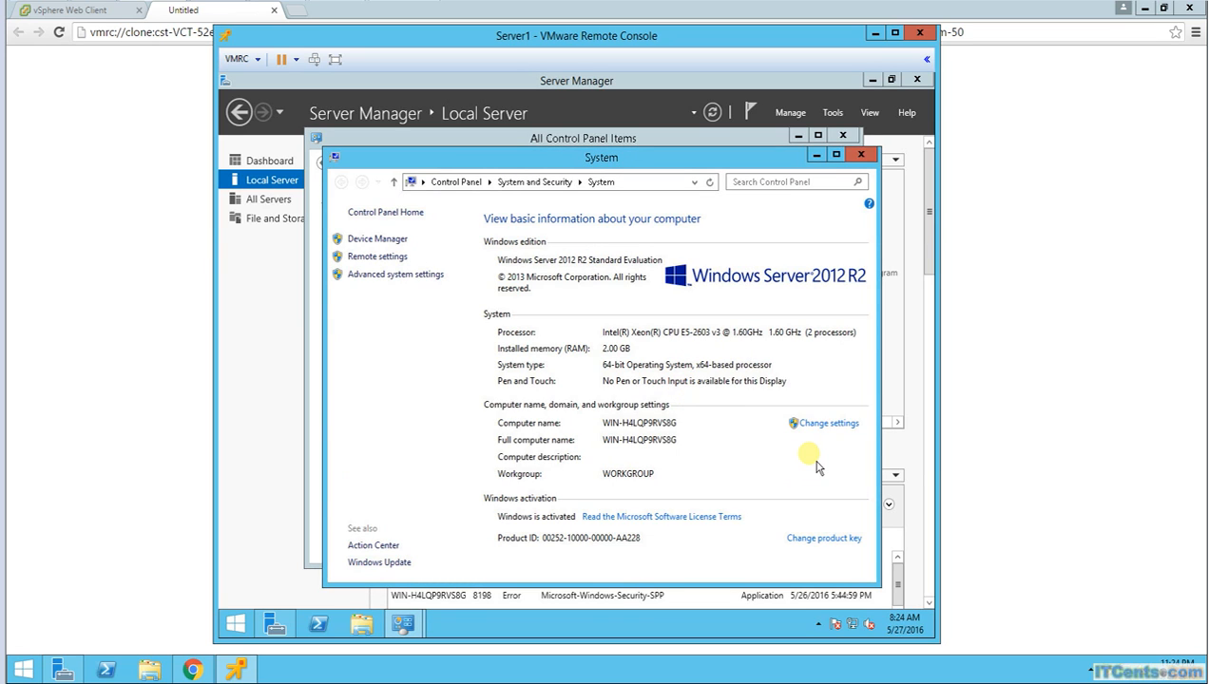
click(836, 154)
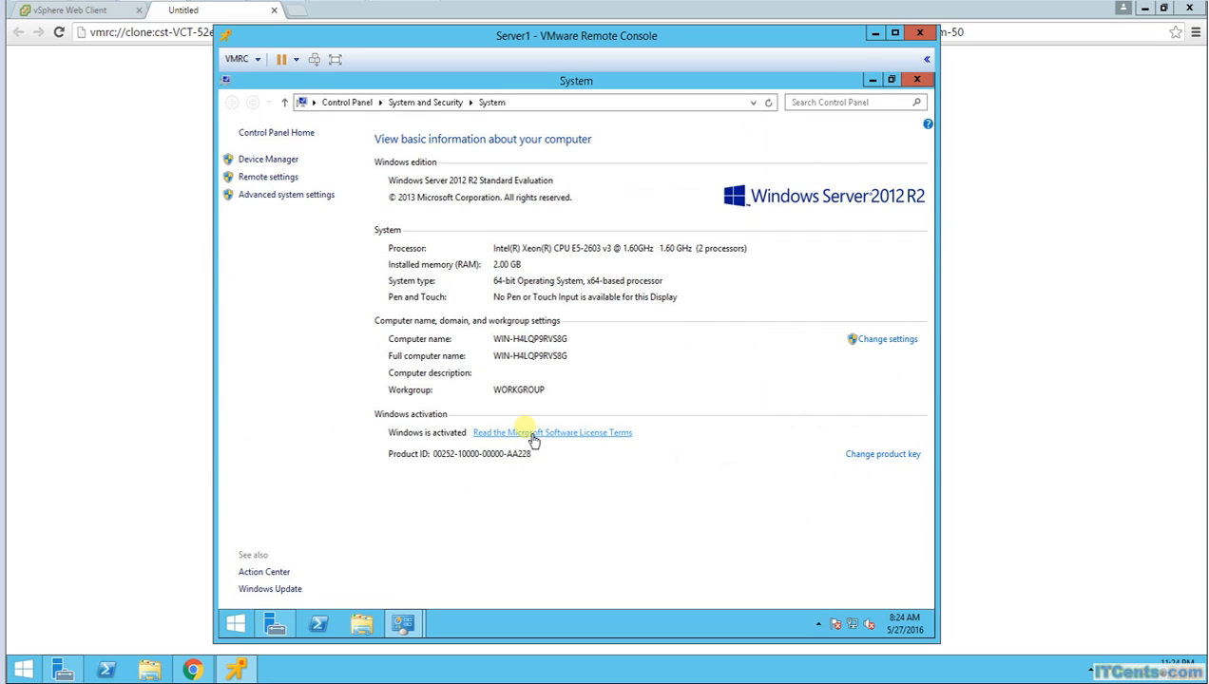
Step: Review the Performance Options visual effects, Advanced and DEP tabs, then cancel without changes
click(270, 178)
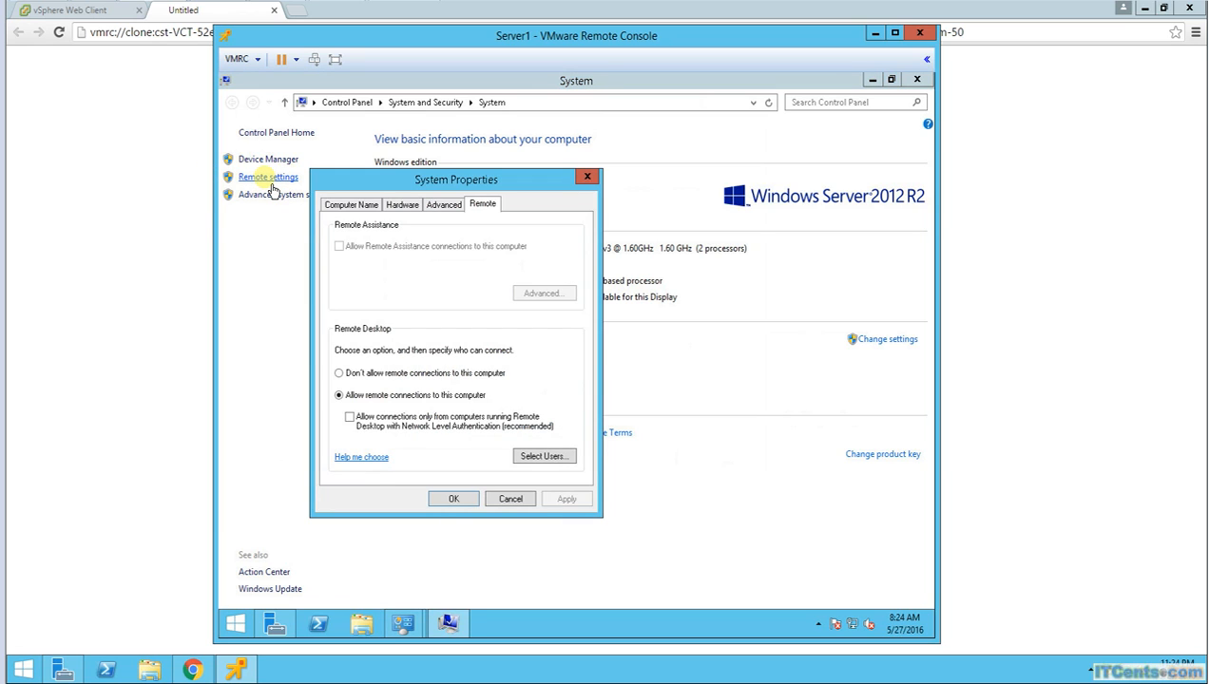
click(454, 213)
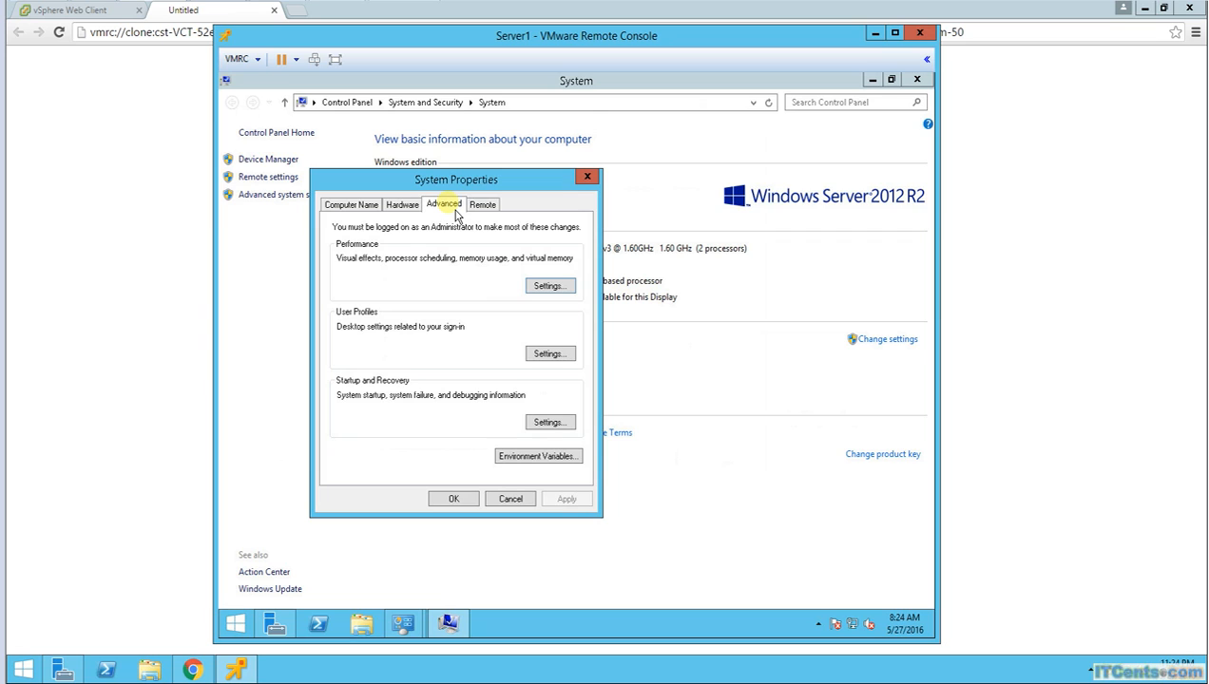
click(554, 289)
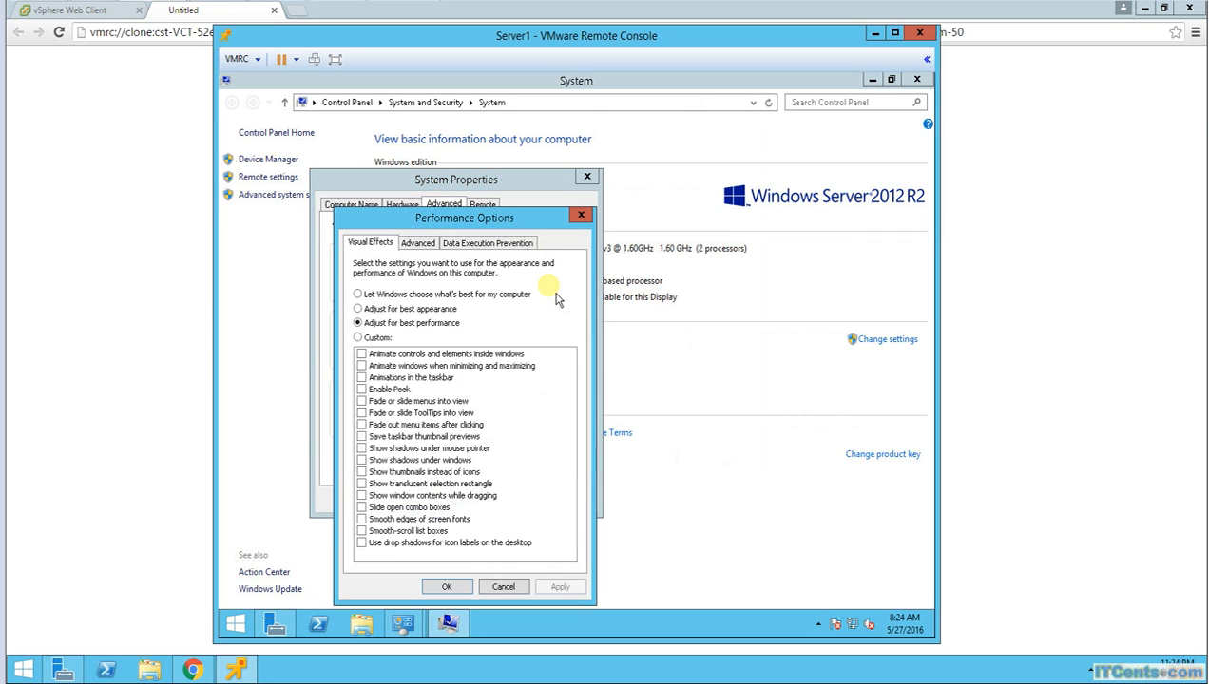
click(418, 244)
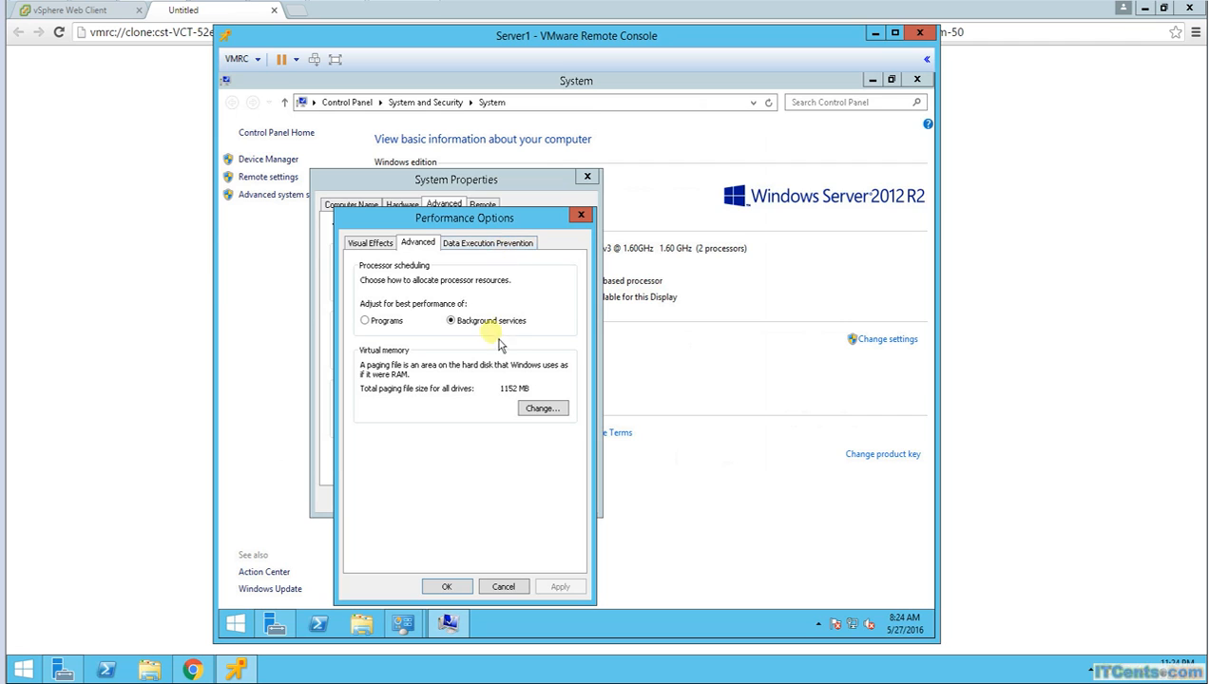
click(495, 246)
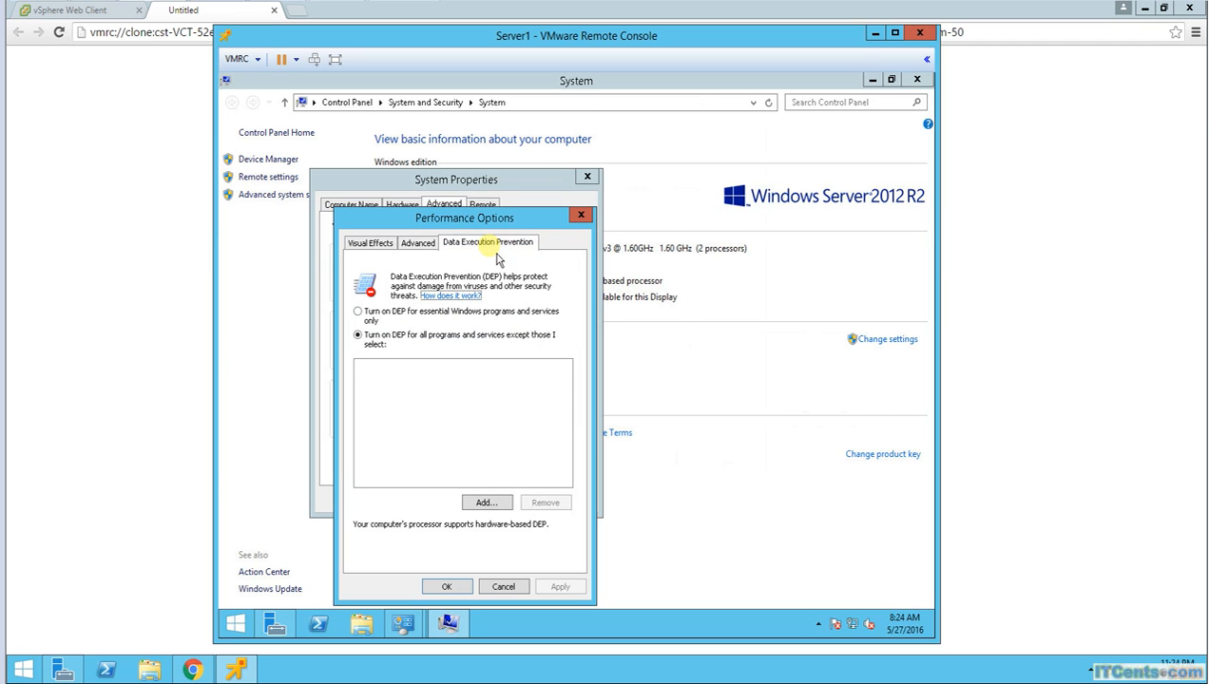
click(367, 249)
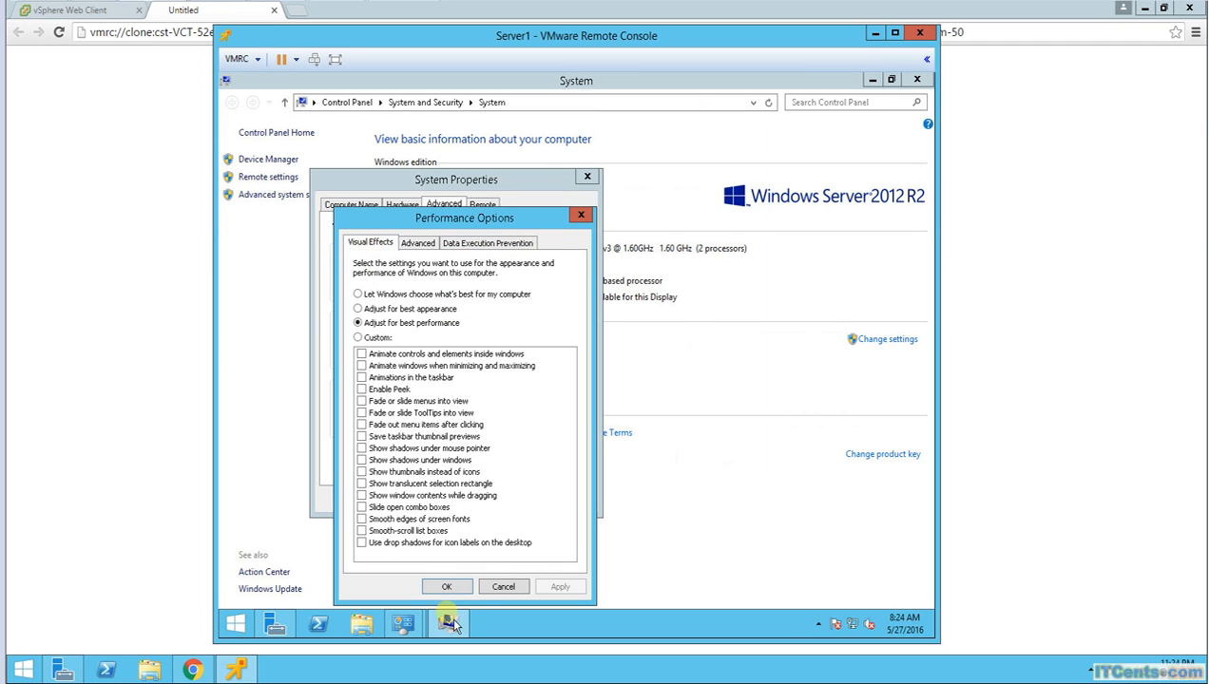
click(501, 589)
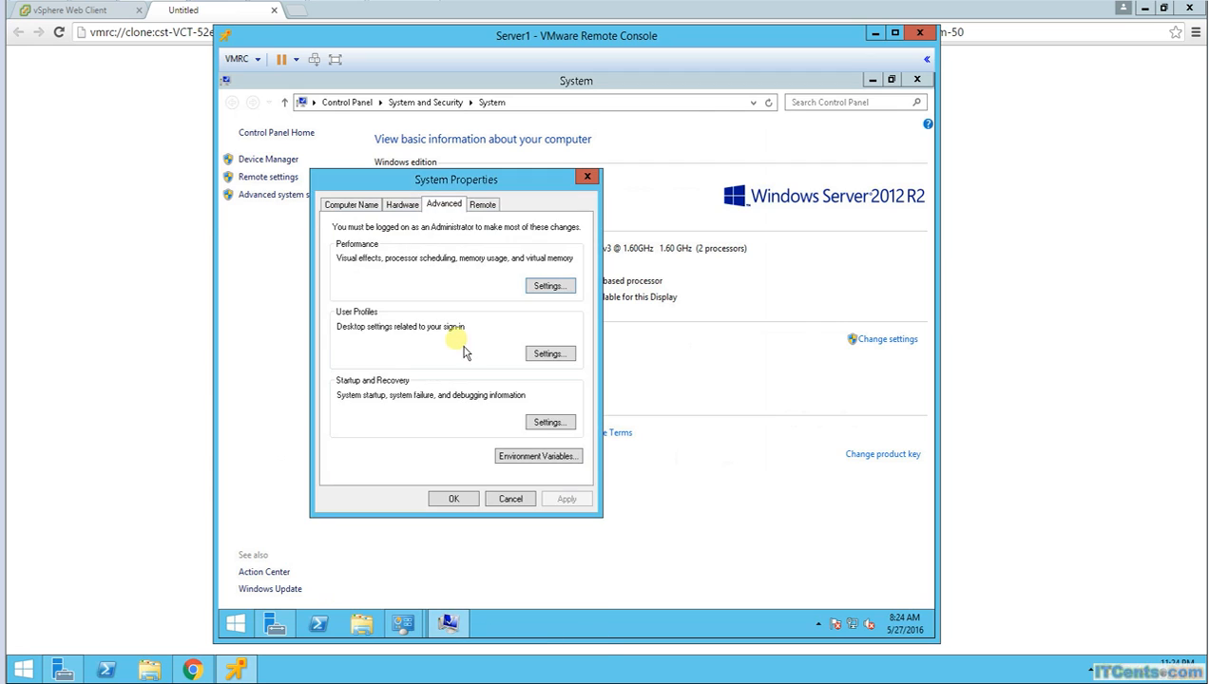
Step: Check the Hardware and Computer Name tabs, then close System Properties and the System window
click(409, 206)
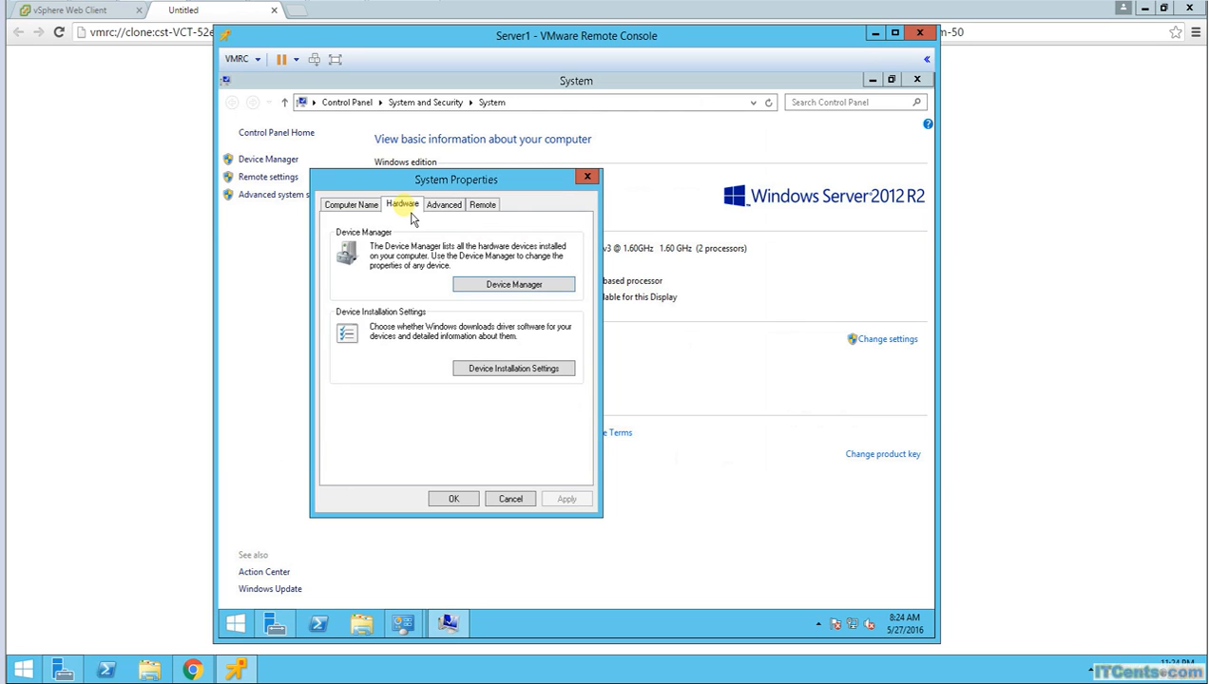
click(356, 205)
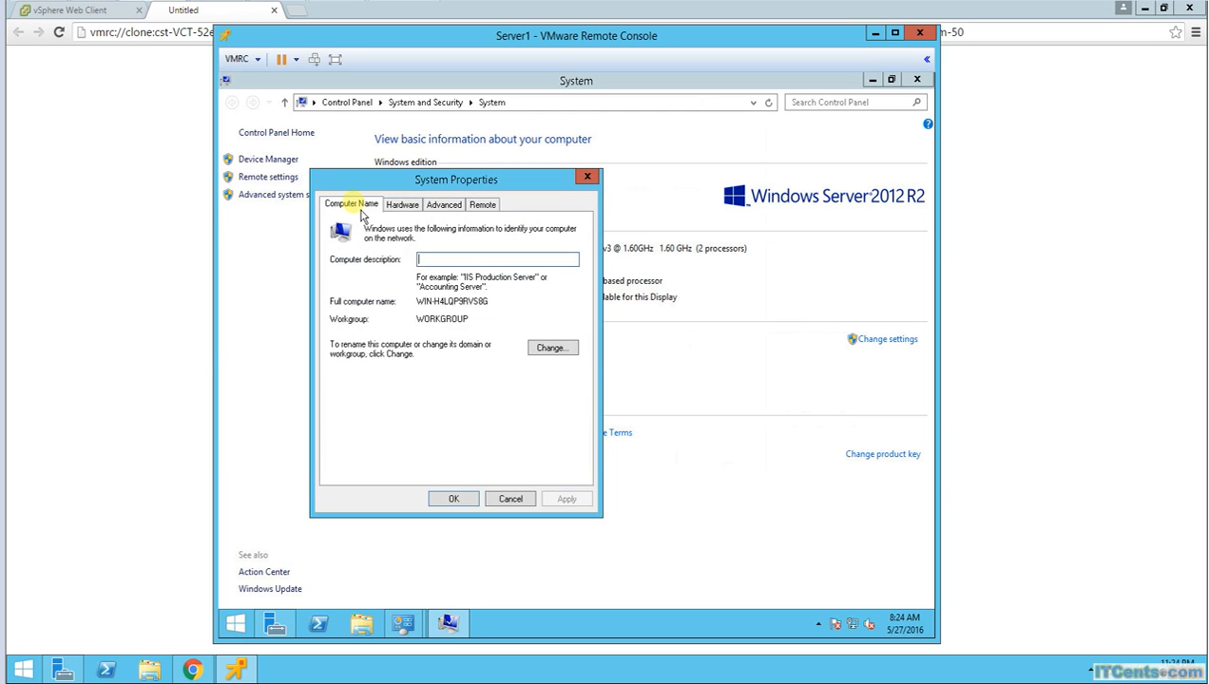
click(587, 177)
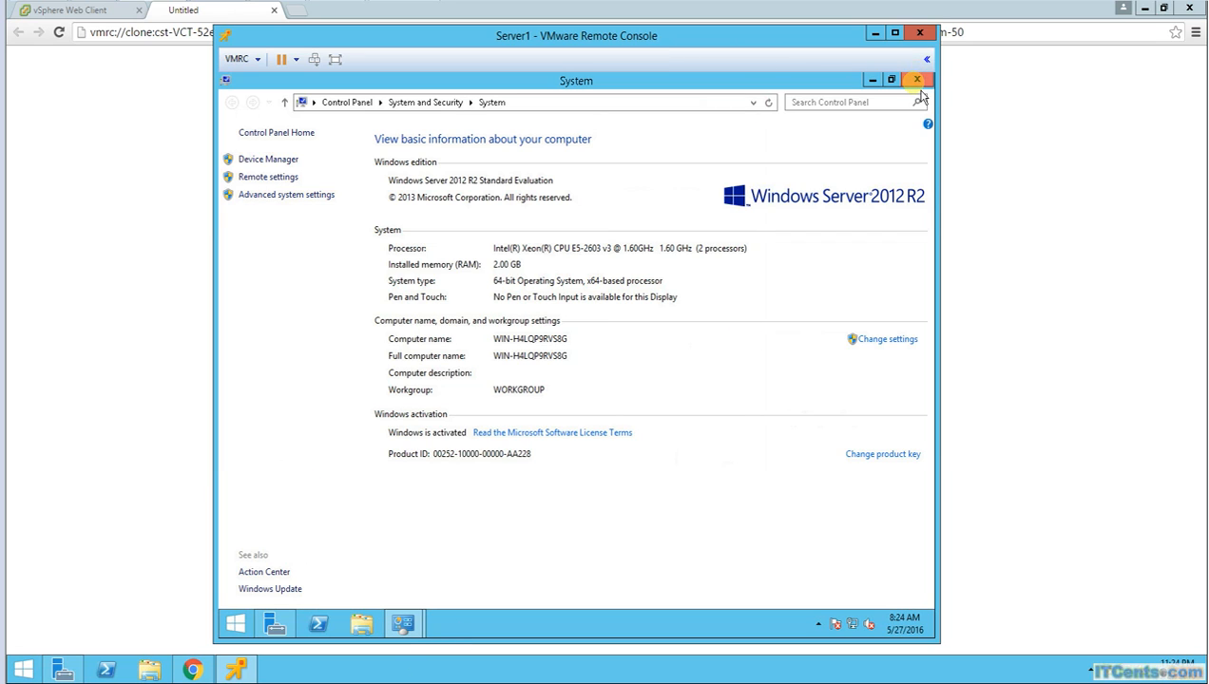
click(918, 80)
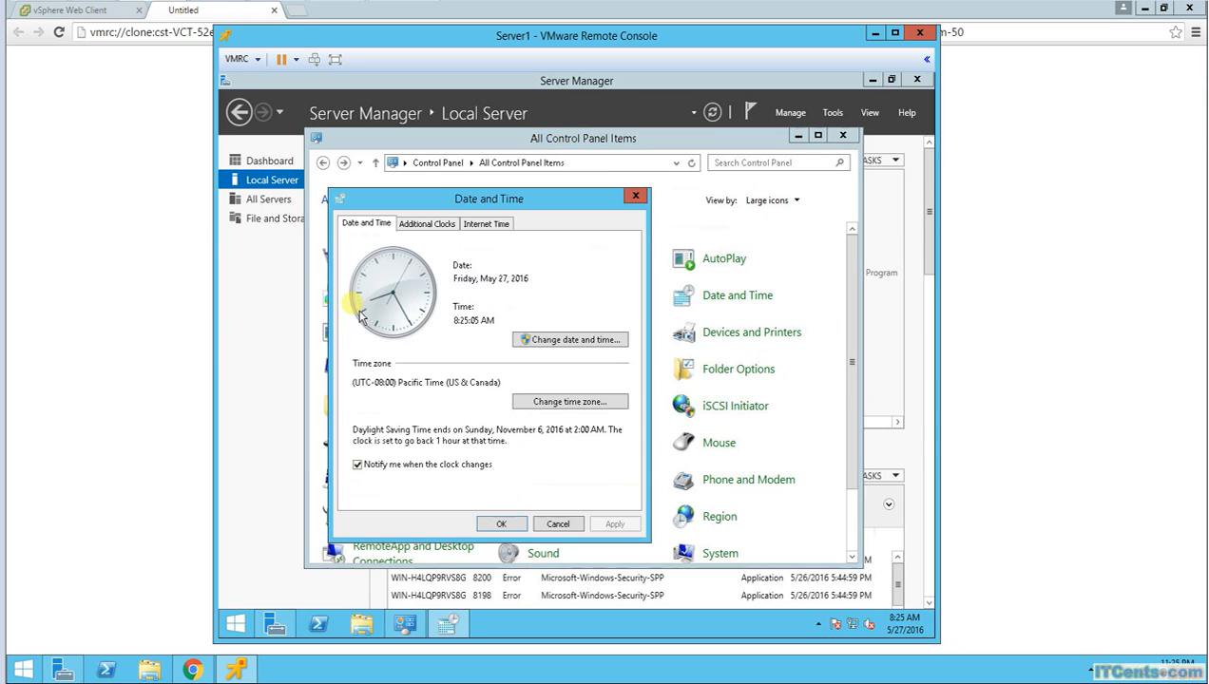
Step: Change the time zone to (UTC+08:00) Perth, glance at Additional Clocks and Internet Time, and close
click(569, 402)
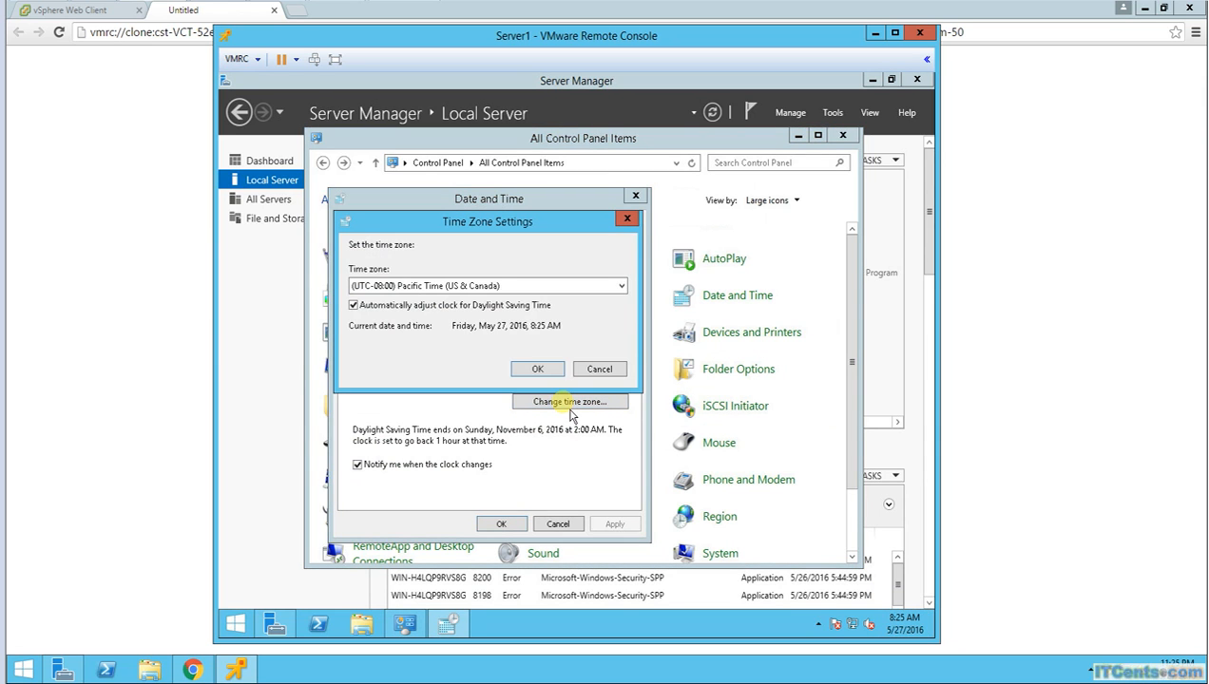
click(618, 286)
scroll(520, 426, down, 20)
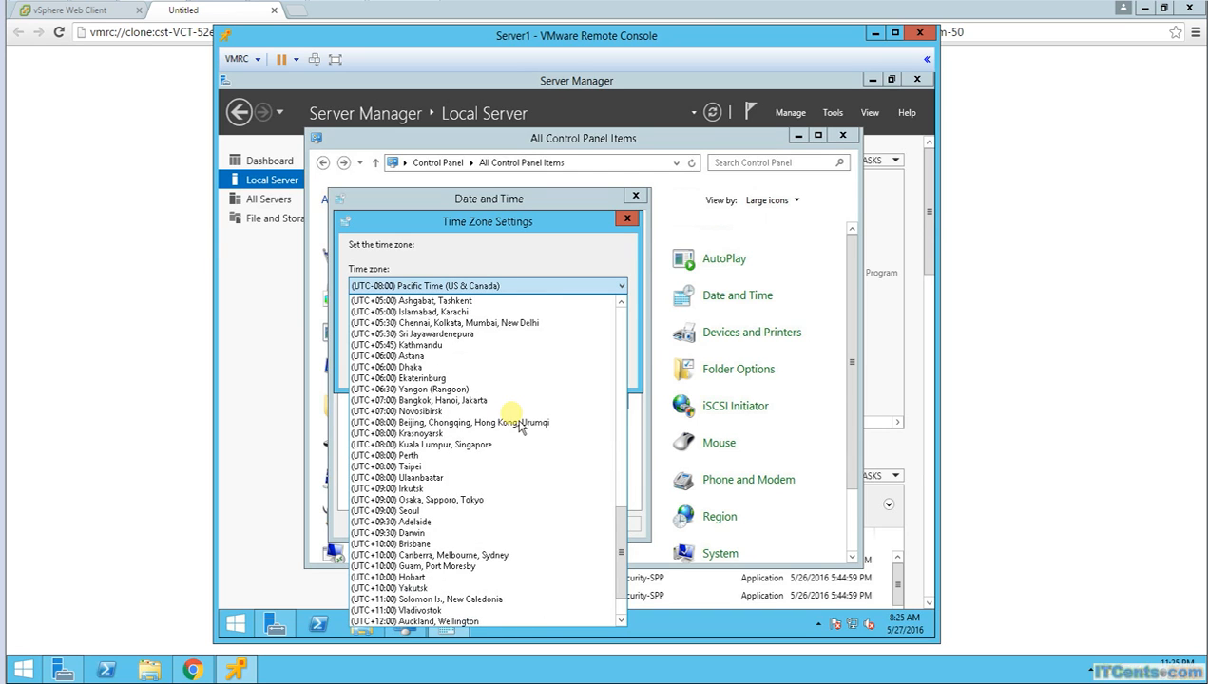
scroll(520, 426, down, 2)
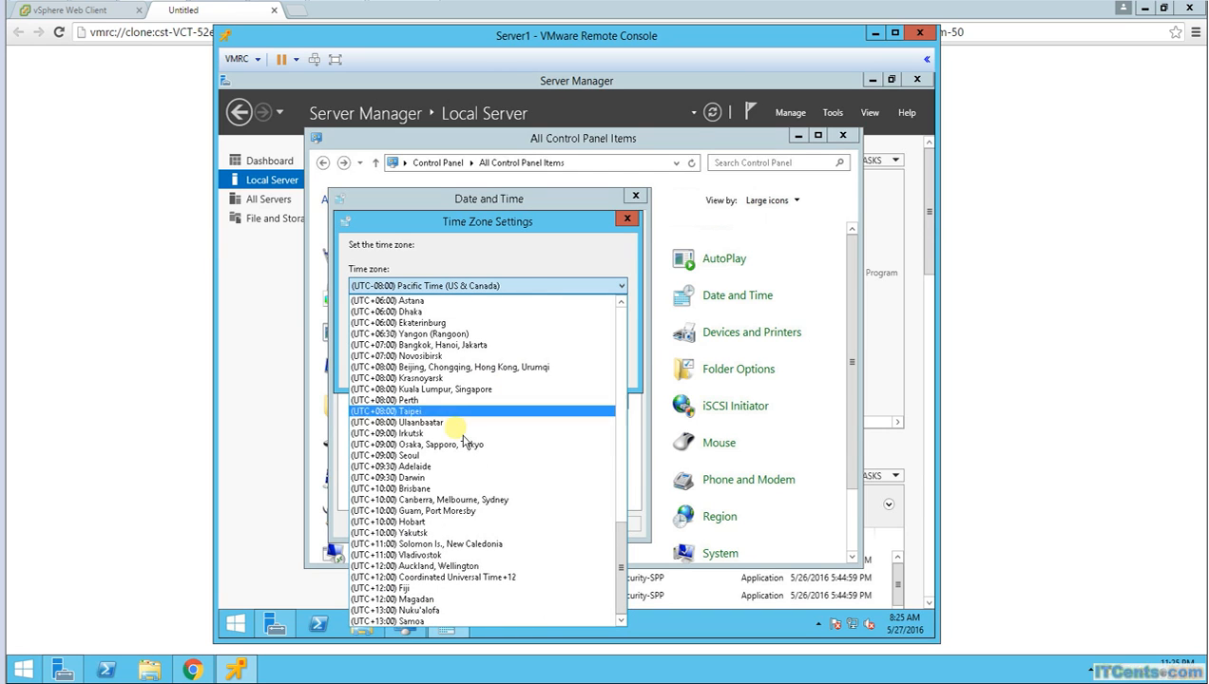
click(414, 401)
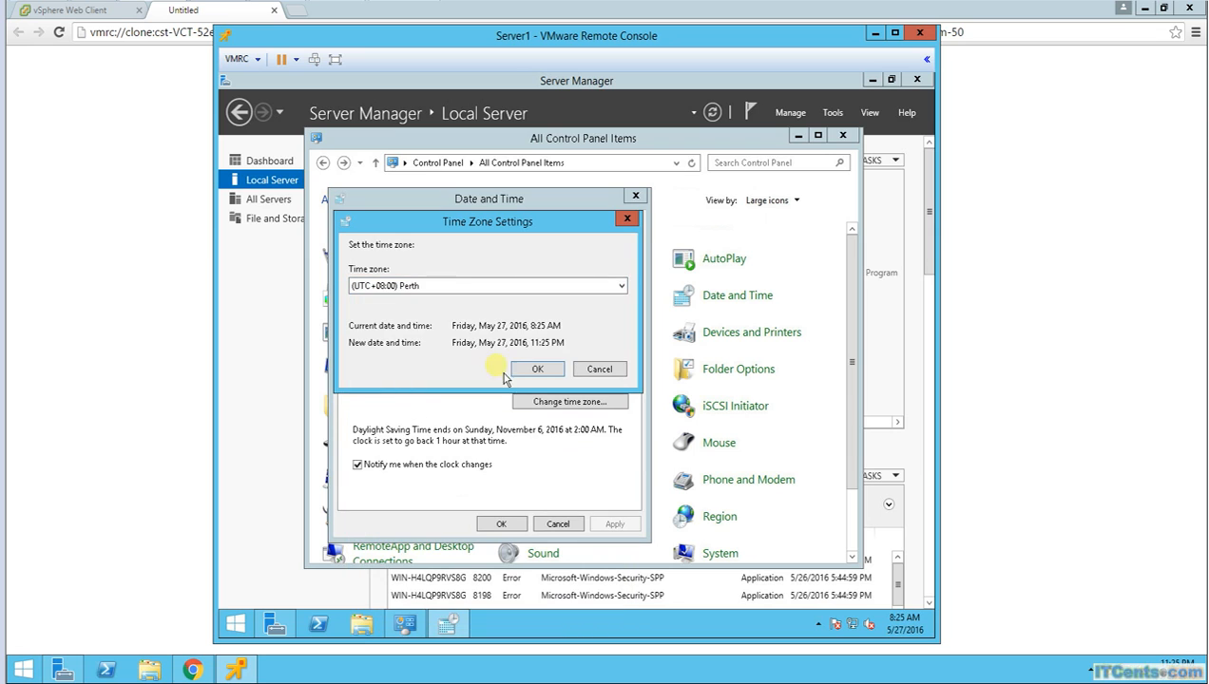
click(534, 369)
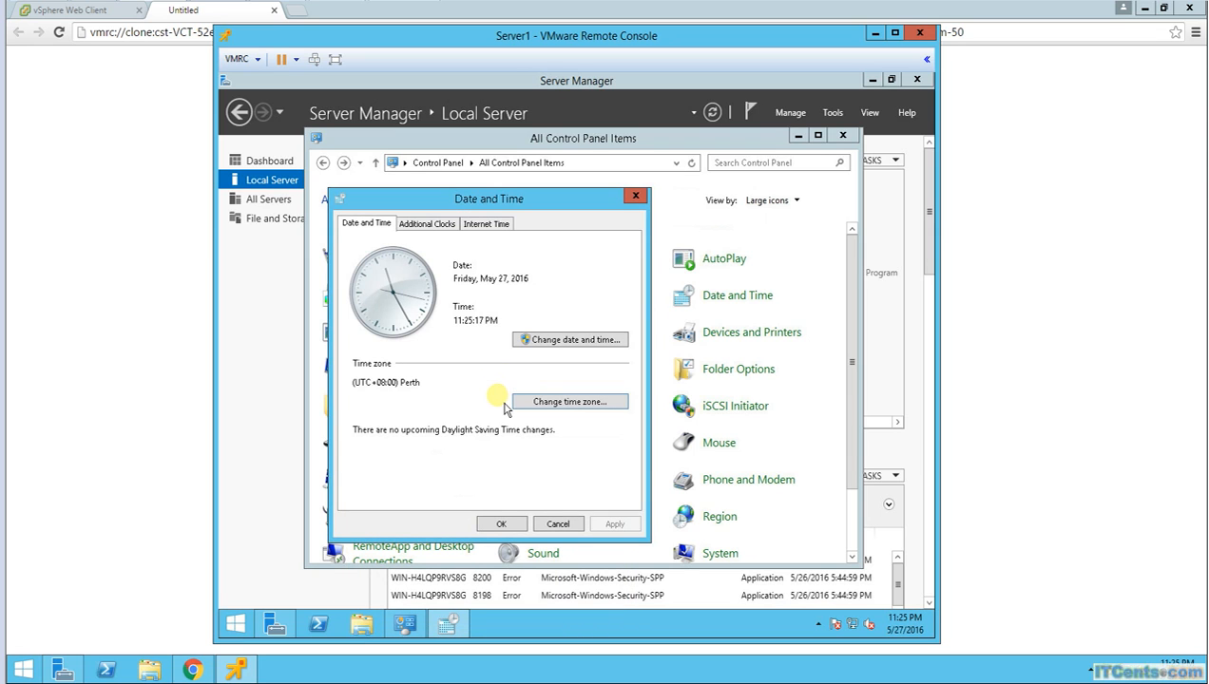
click(423, 224)
click(486, 224)
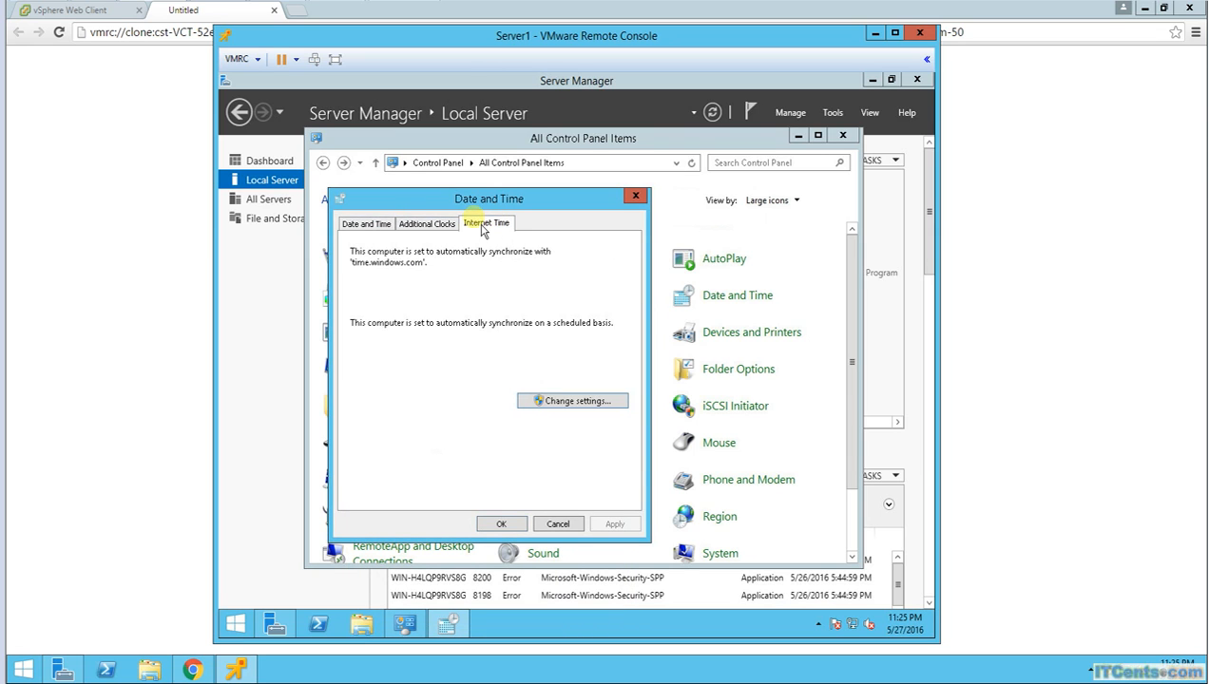
click(501, 523)
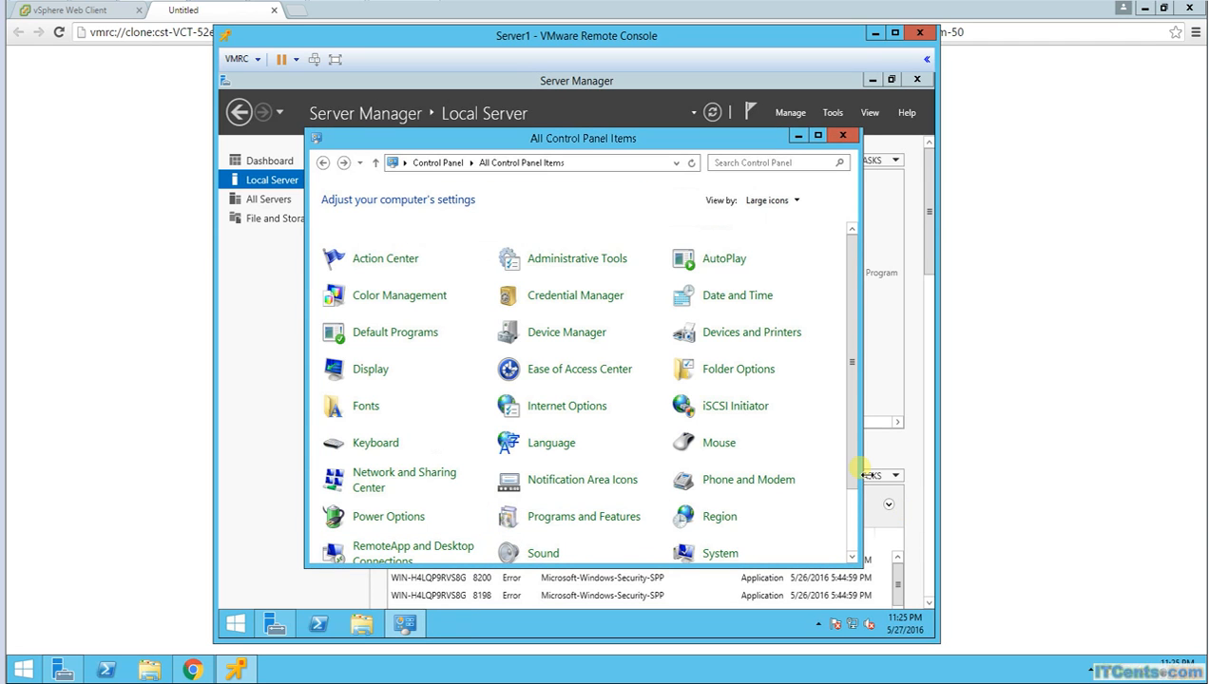
Step: Switch the power plan from Balanced to High performance and close Power Options
click(418, 523)
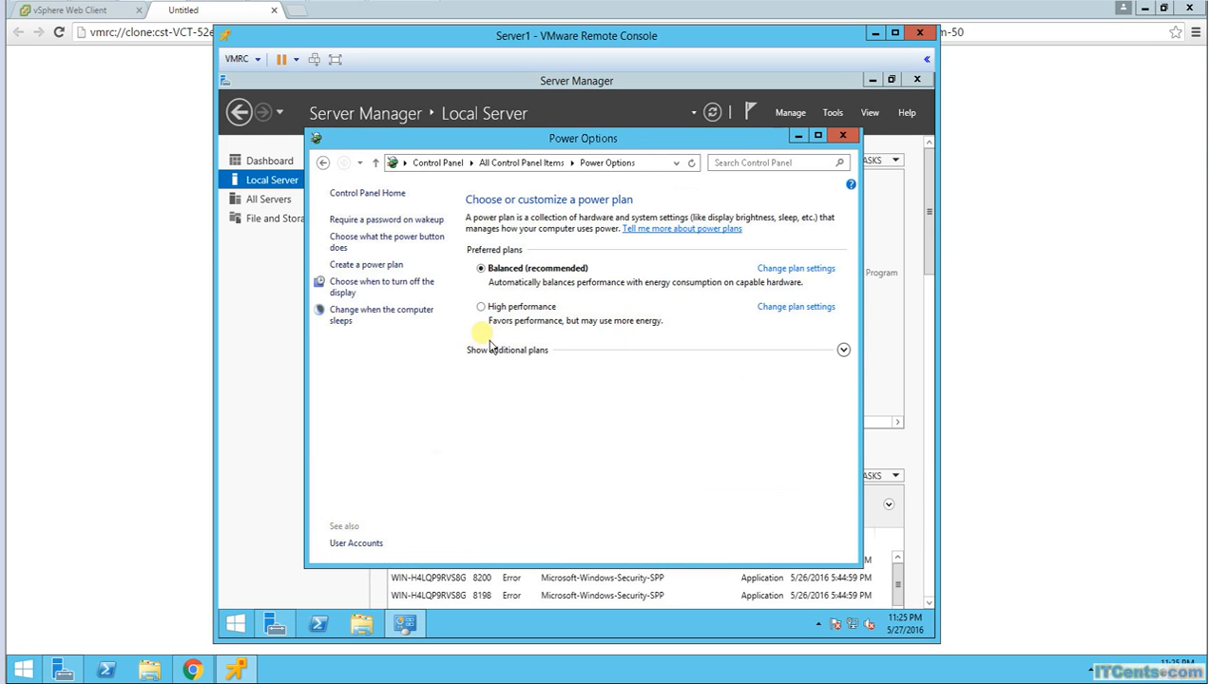
click(513, 308)
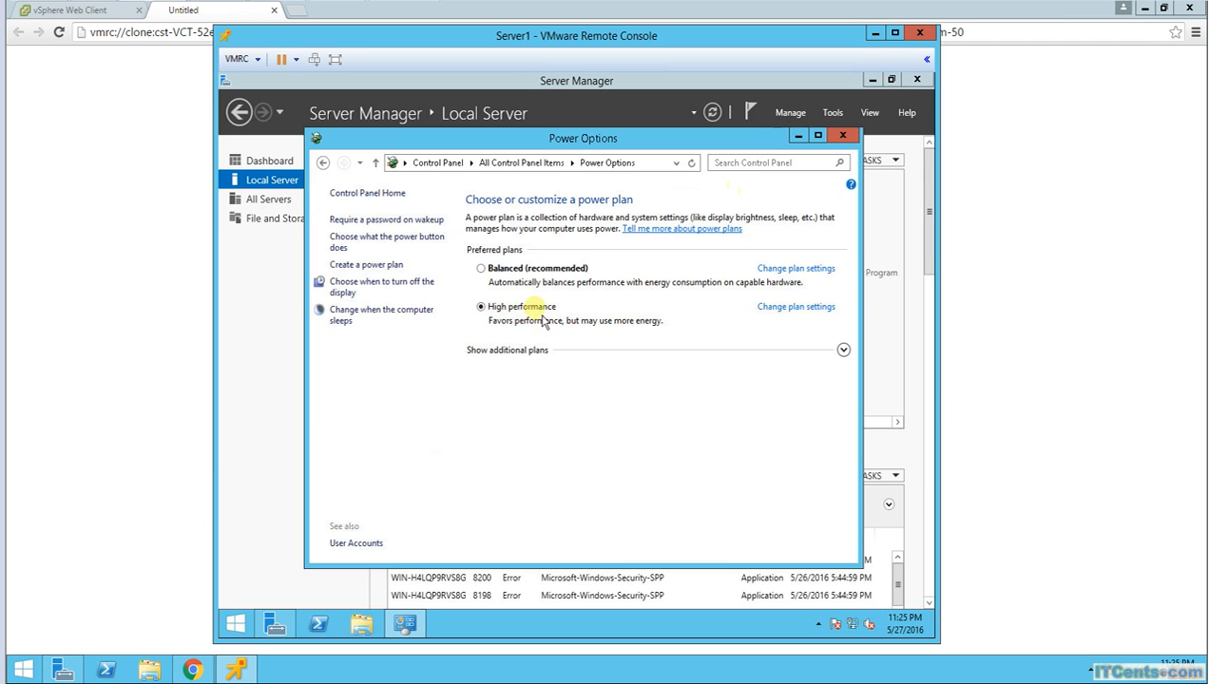
click(842, 135)
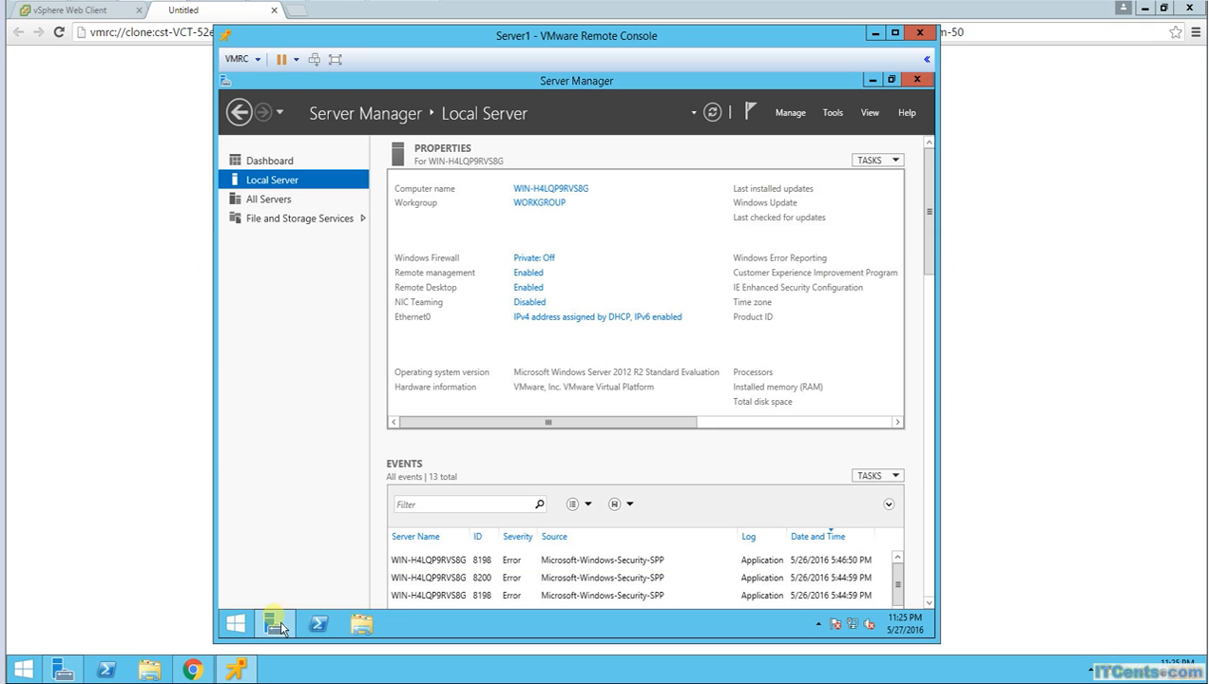
Step: Open Server1's Control Panel from the Start quick menu and maximize it
right_click(242, 633)
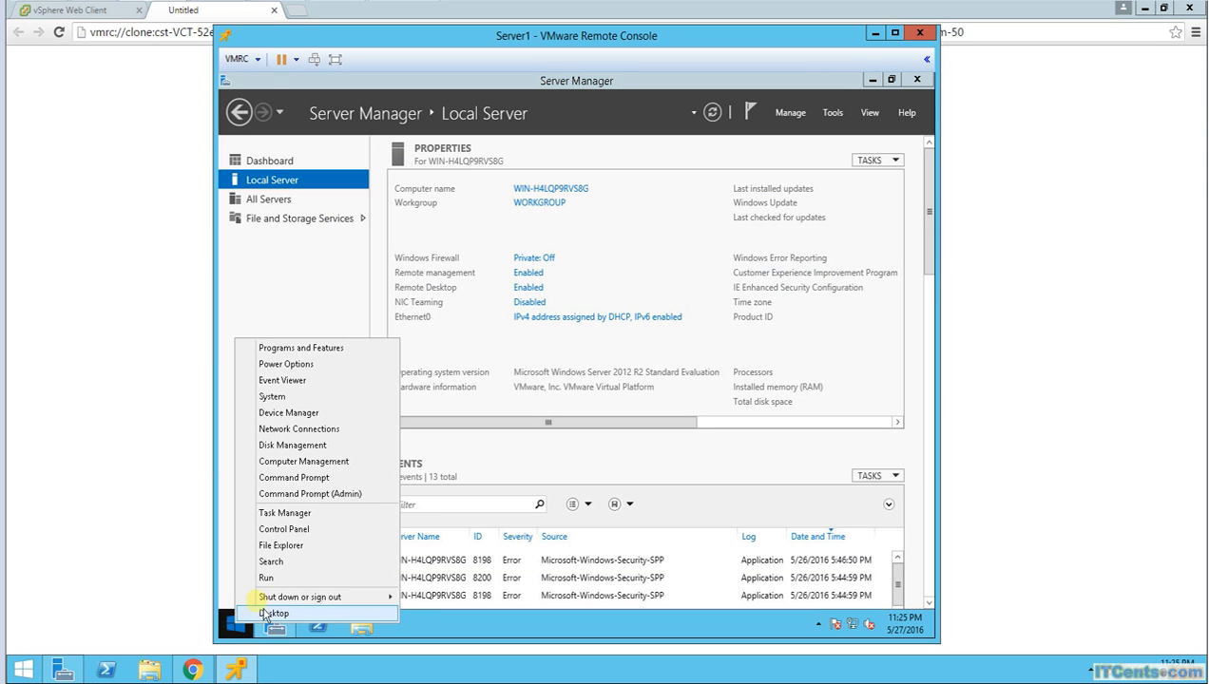
click(303, 532)
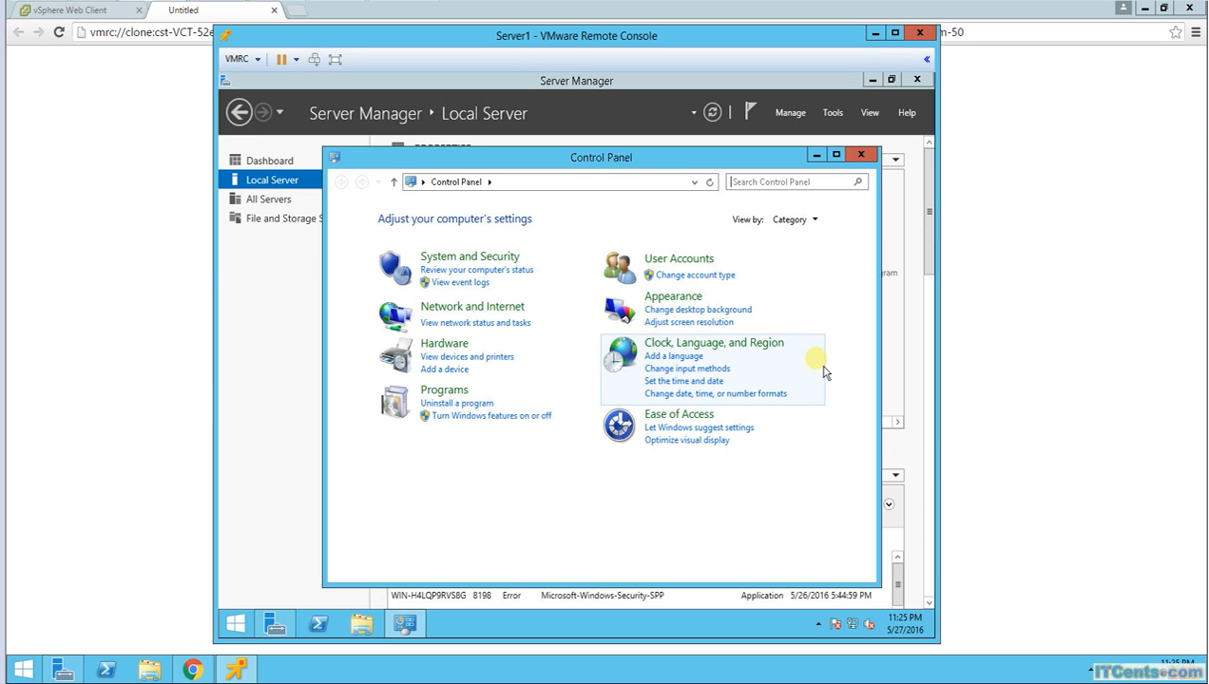
click(835, 155)
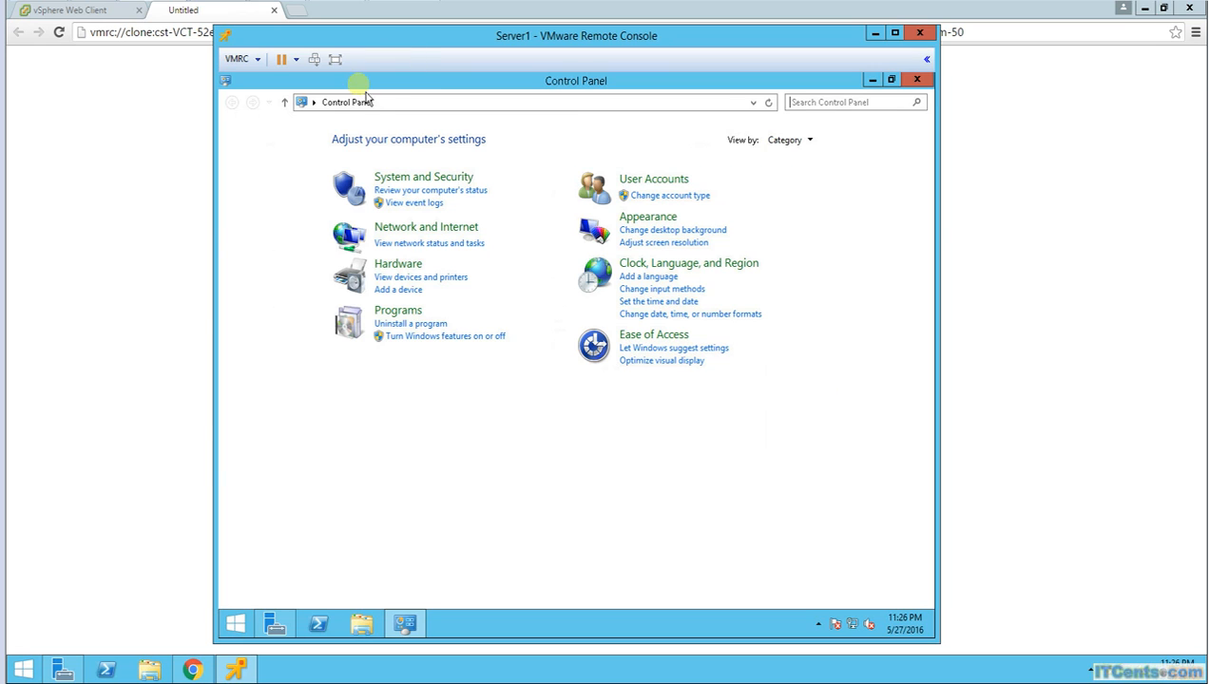
Step: Go up one level from Control Panel in the address bar to the Desktop folder
click(314, 102)
click(388, 103)
click(364, 103)
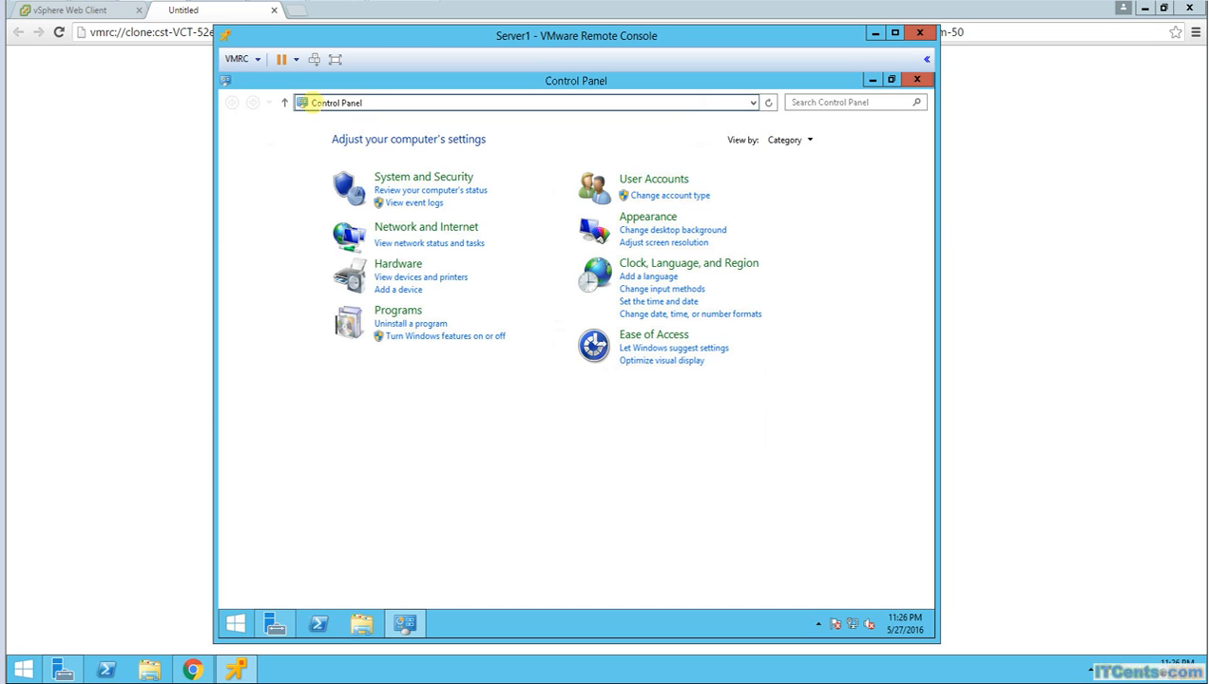
click(283, 103)
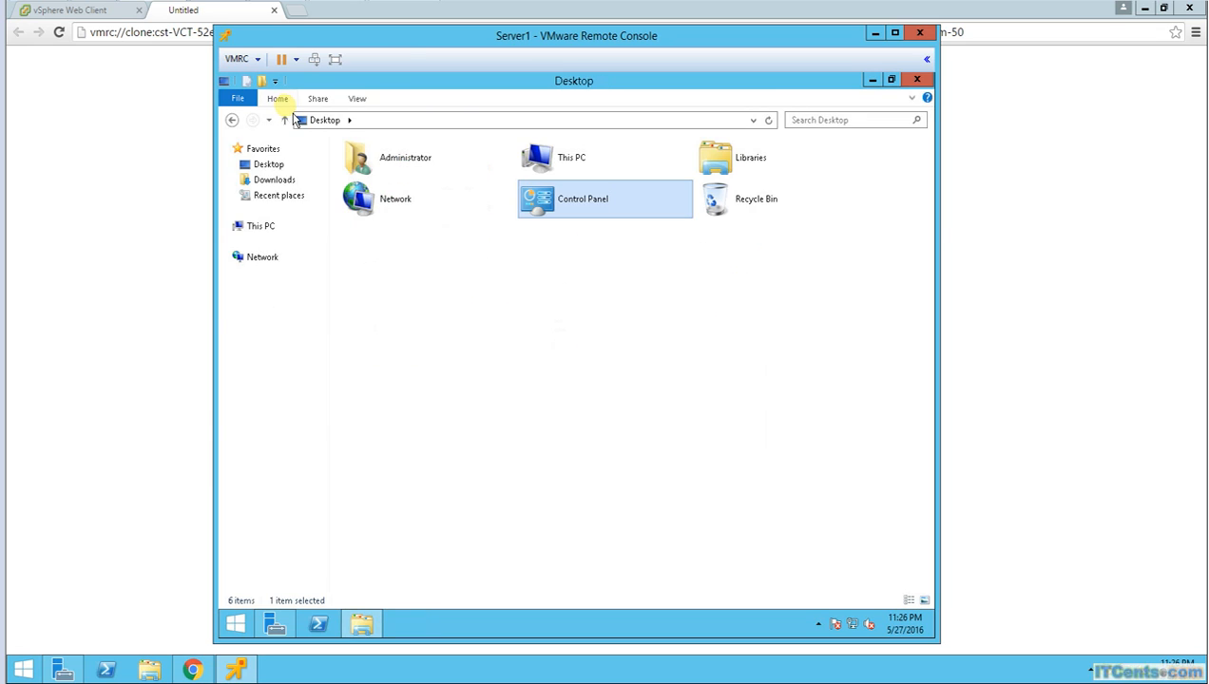
right_click(247, 631)
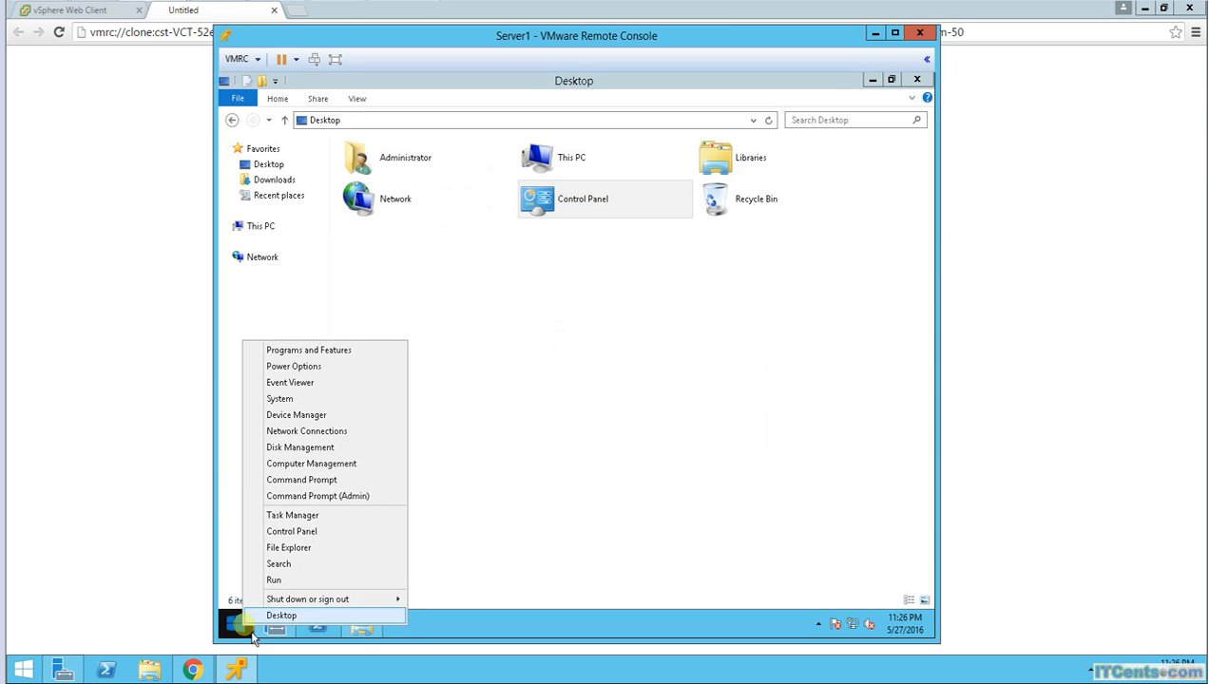
click(302, 532)
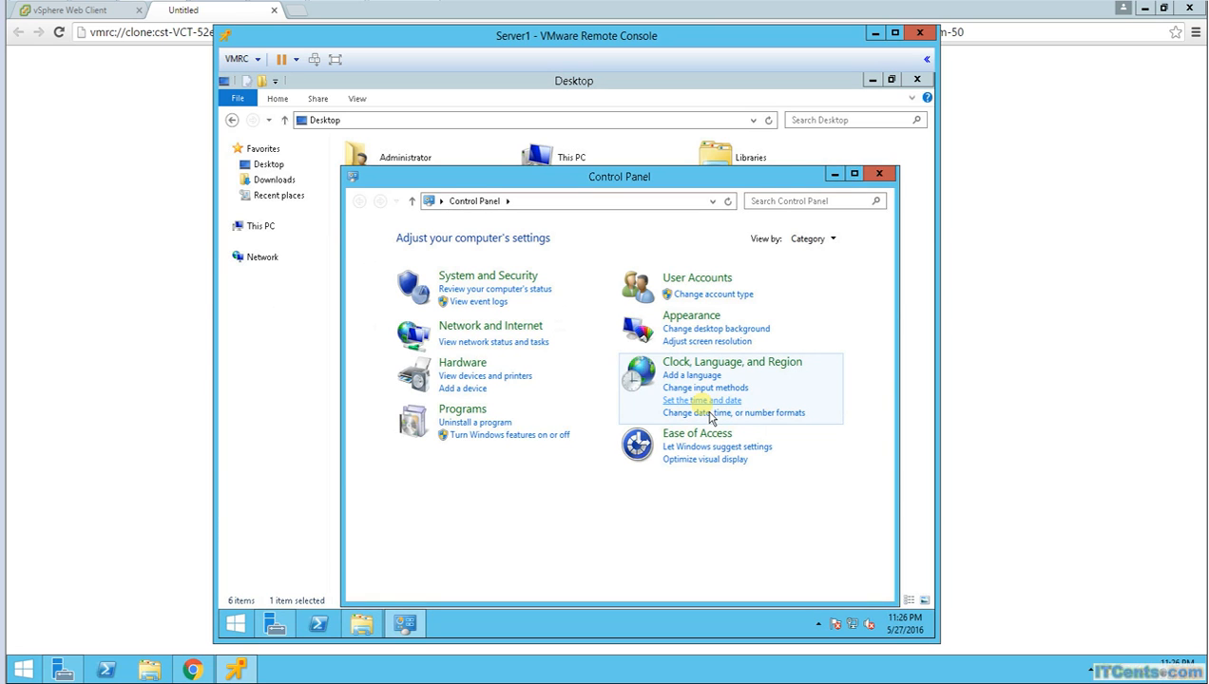
click(511, 202)
click(521, 218)
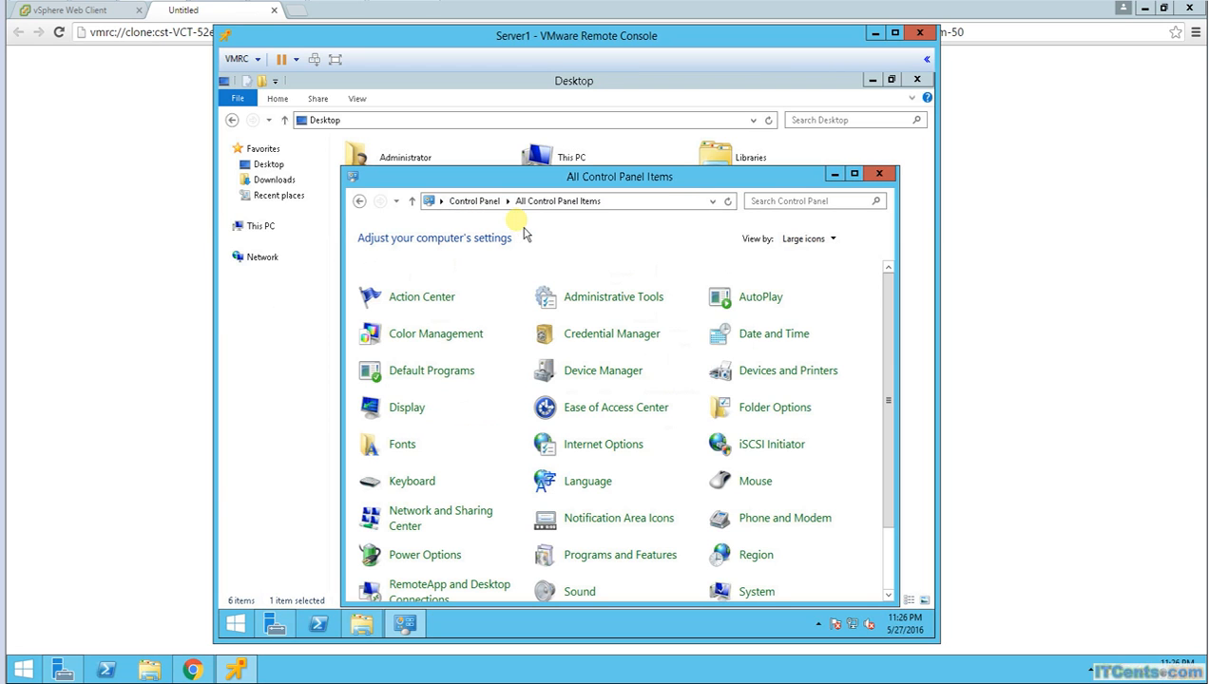
drag(898, 337, 896, 468)
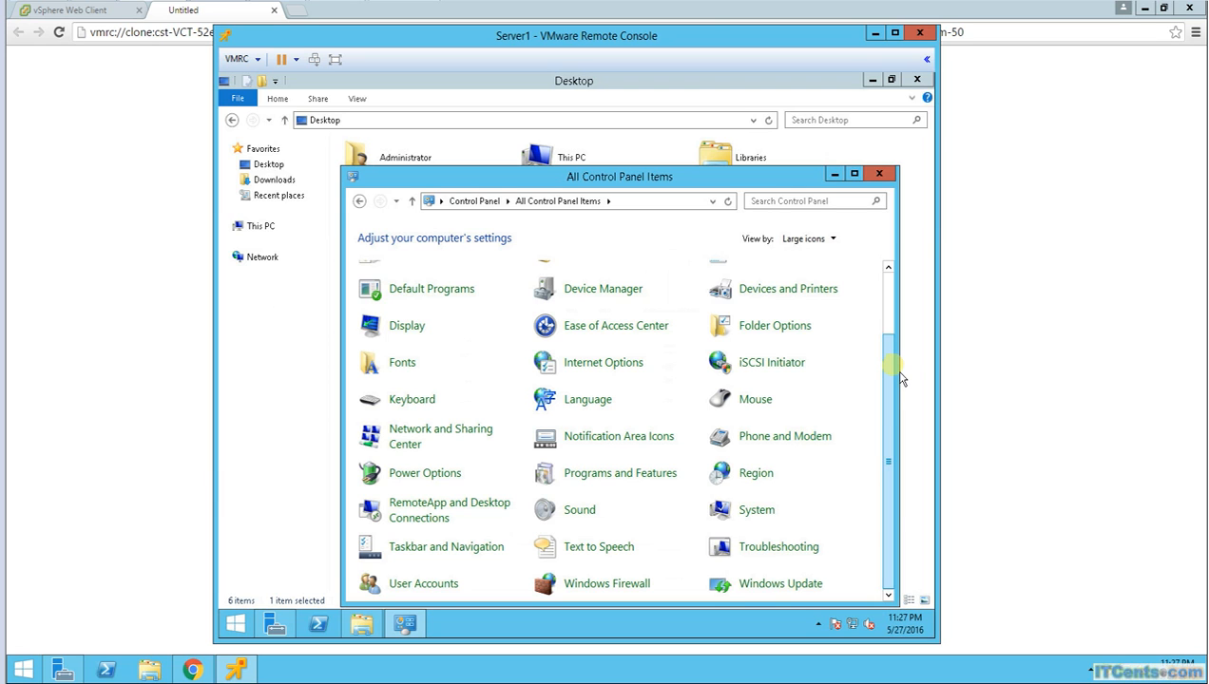
click(884, 324)
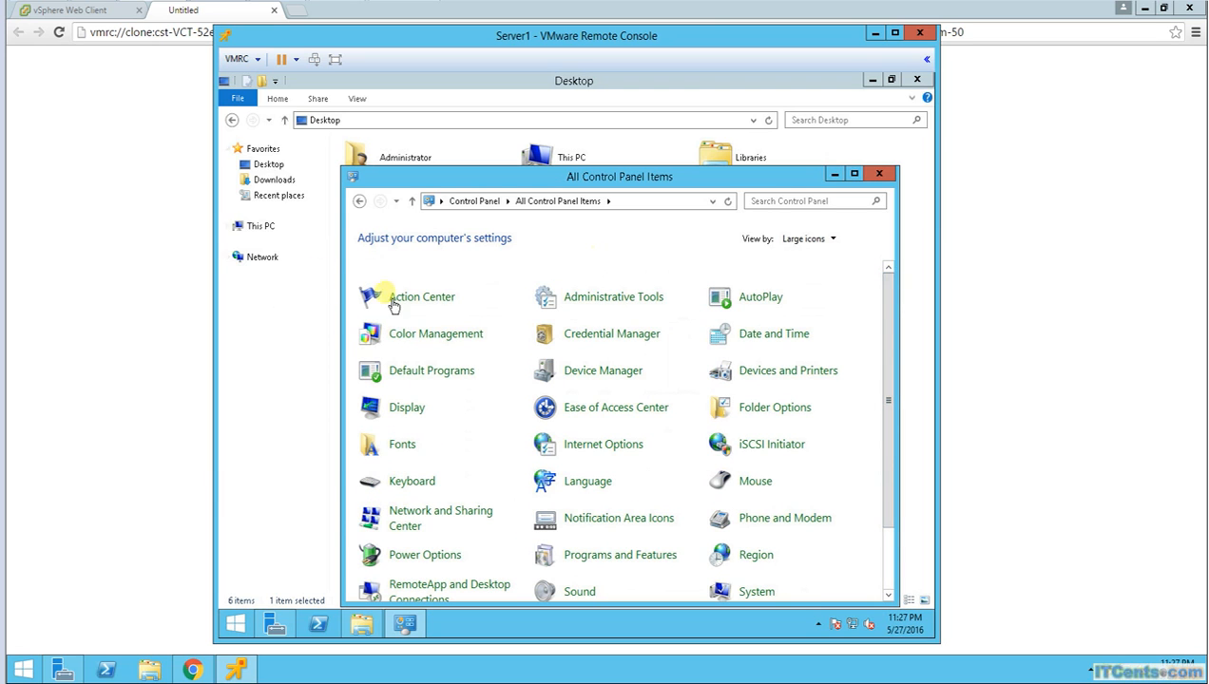
click(568, 296)
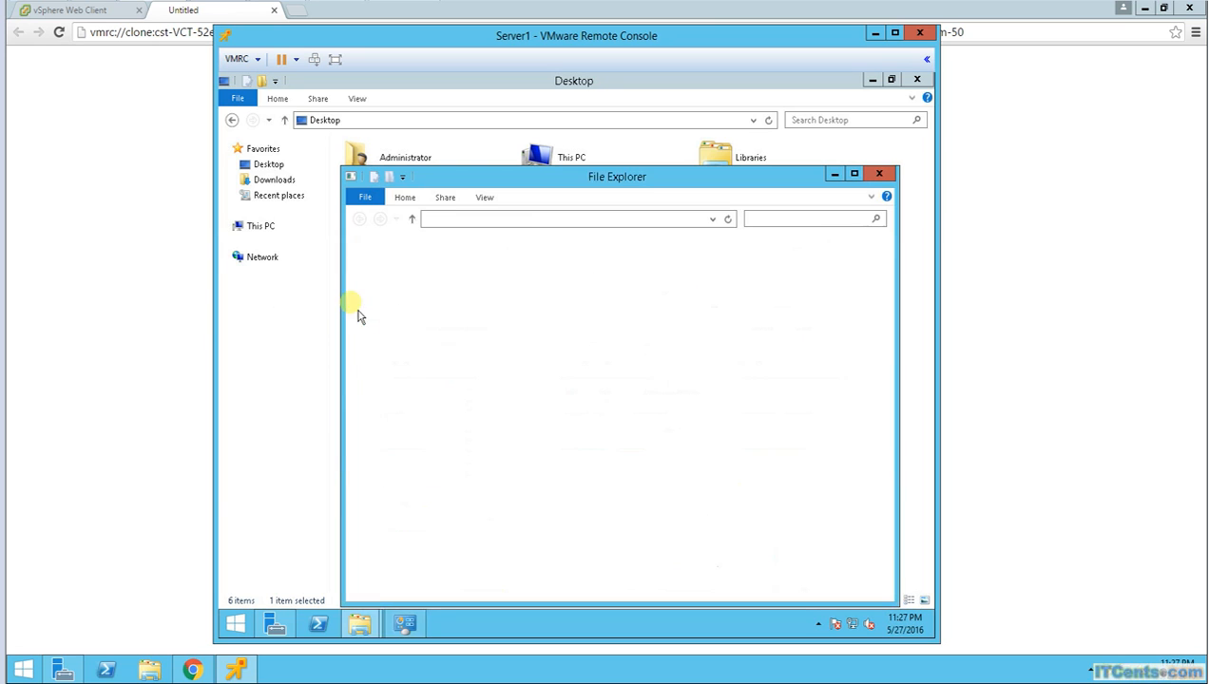
click(701, 342)
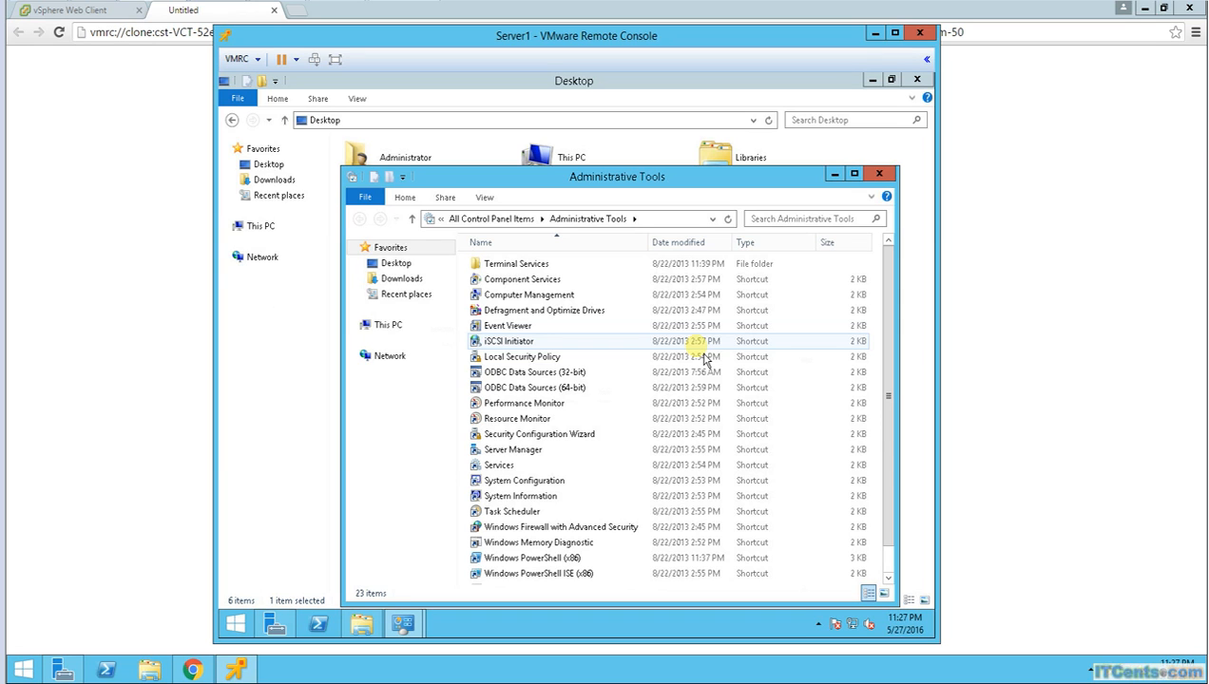
click(879, 173)
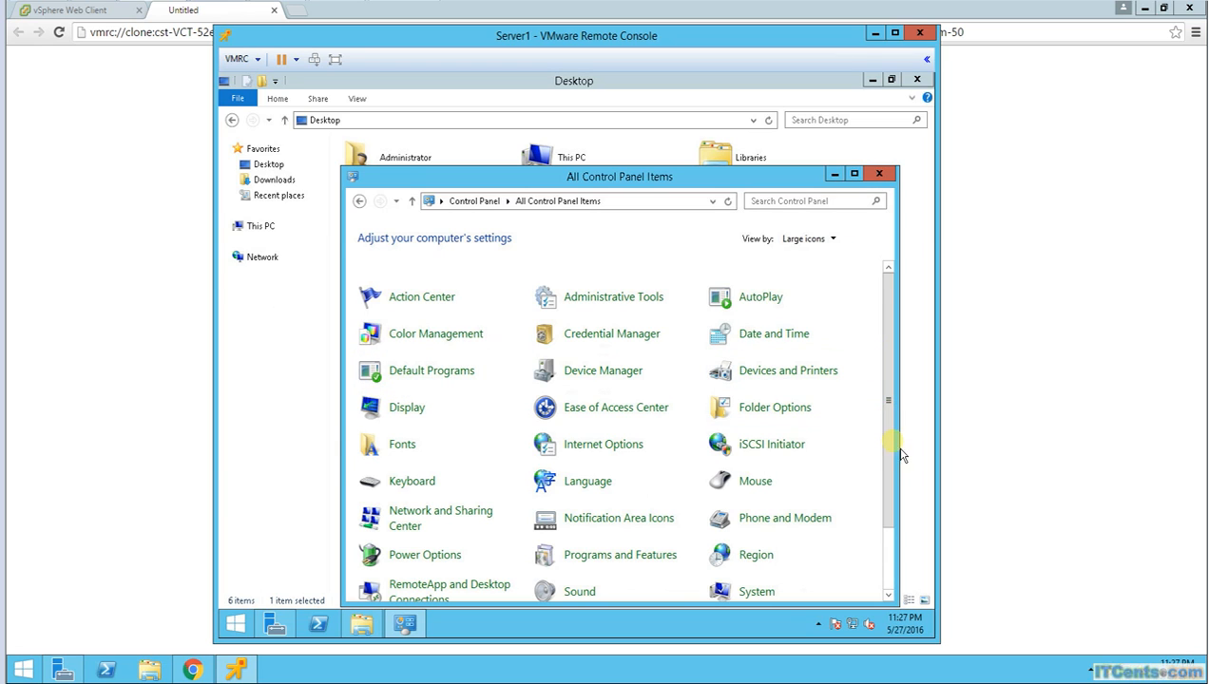
drag(900, 449, 908, 524)
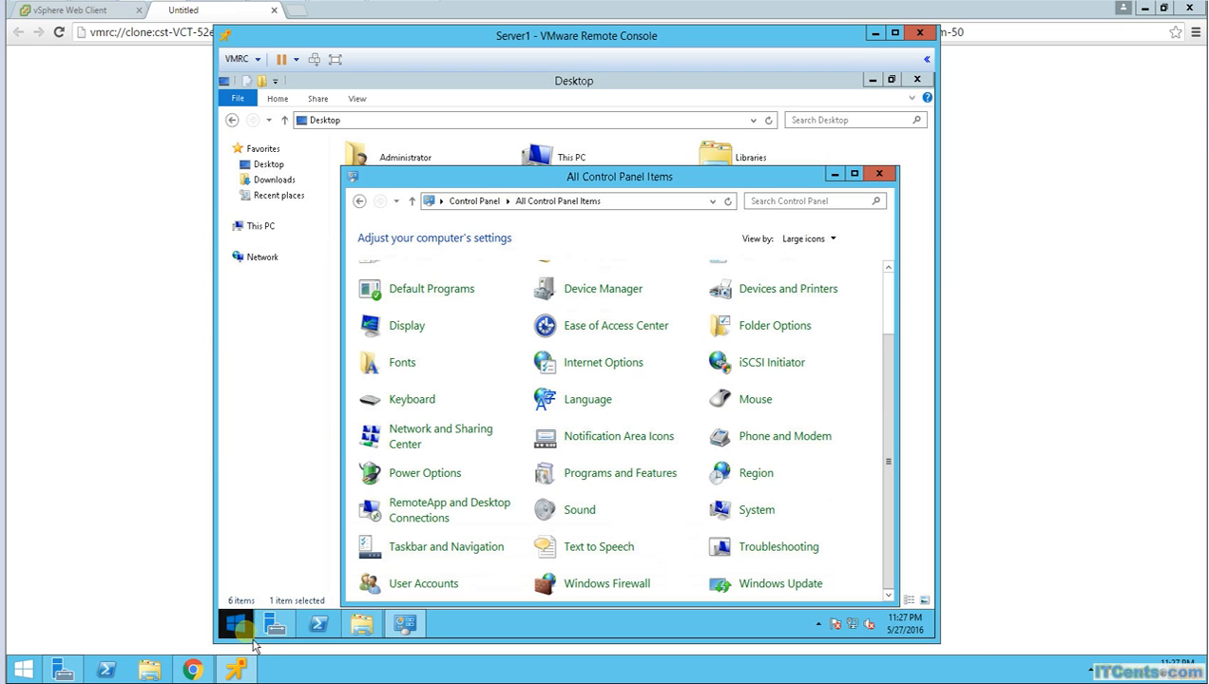
click(879, 173)
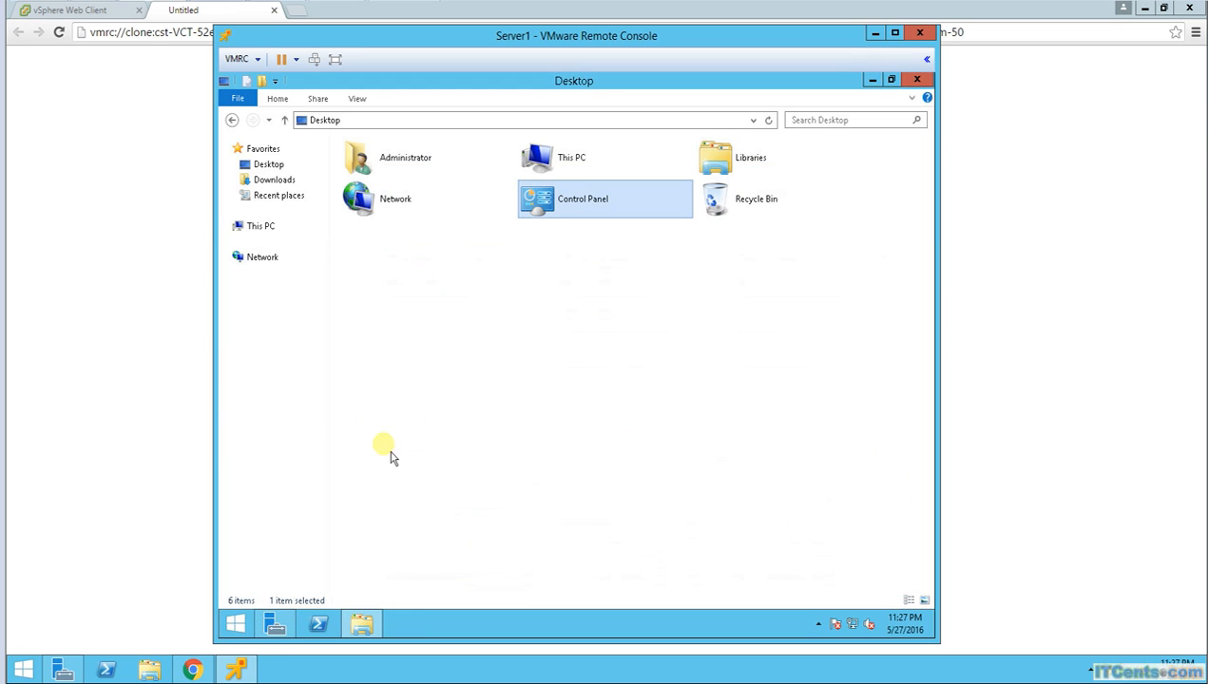
Step: Start Add Roles and Features in Server Manager with role-based installation on this server, skipping roles
click(274, 624)
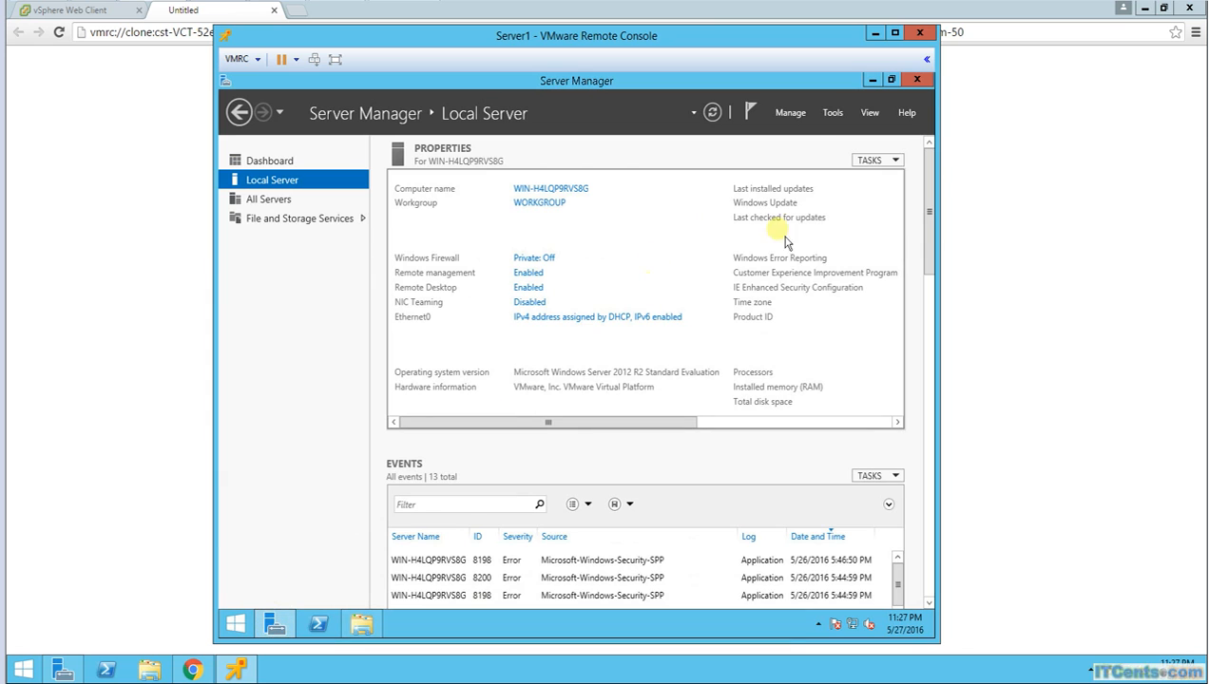
click(788, 112)
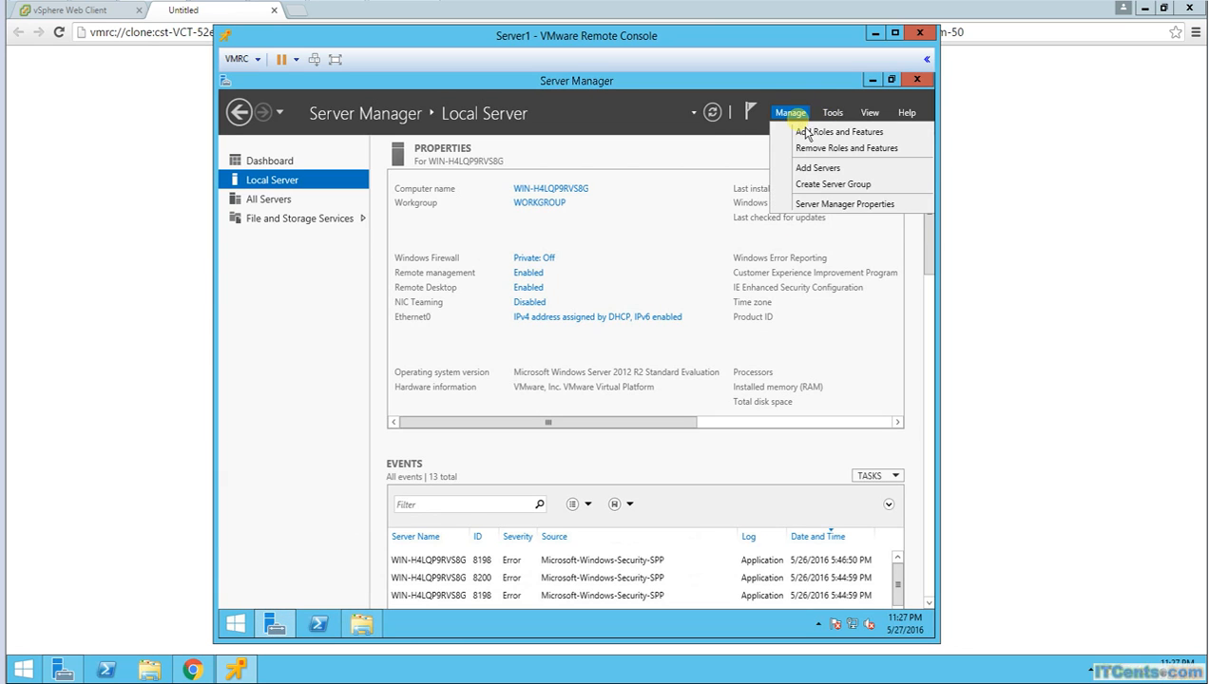
click(806, 132)
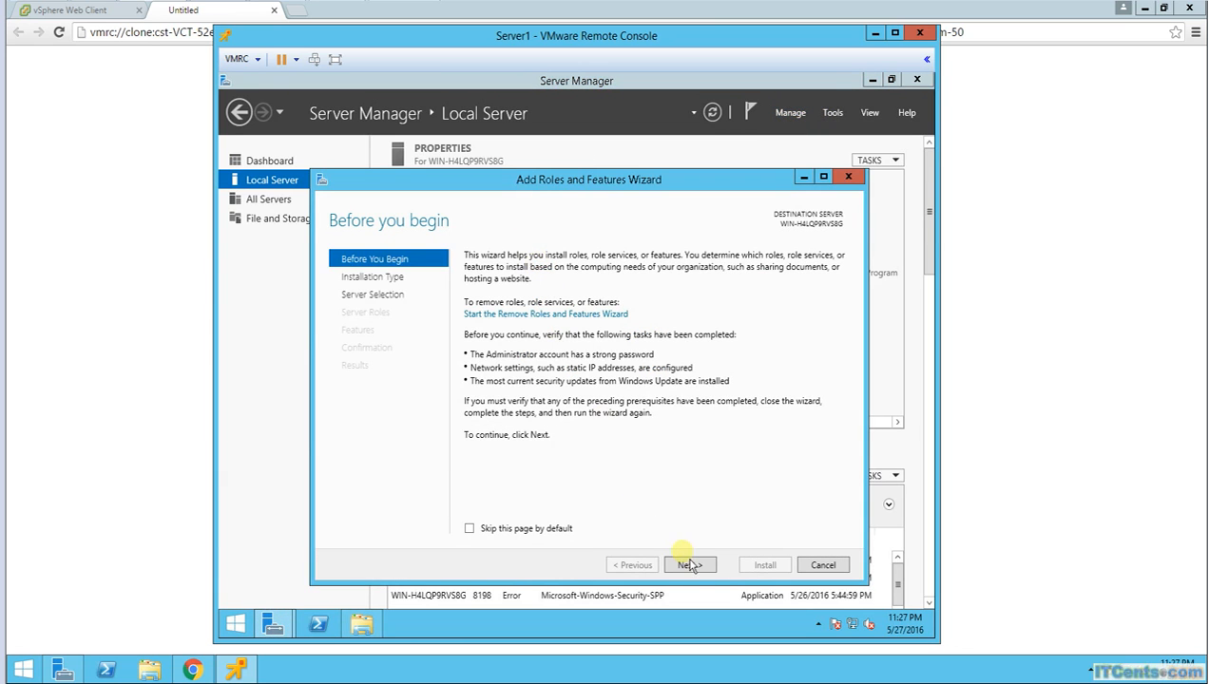
click(689, 564)
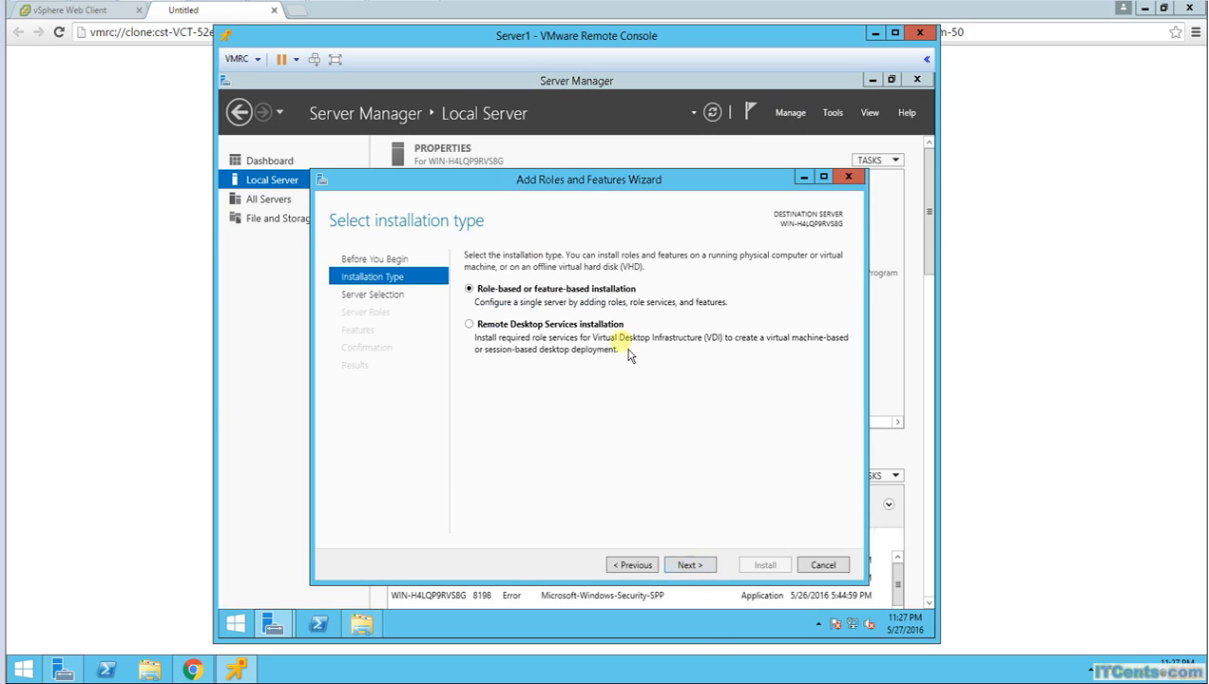
click(699, 568)
click(700, 568)
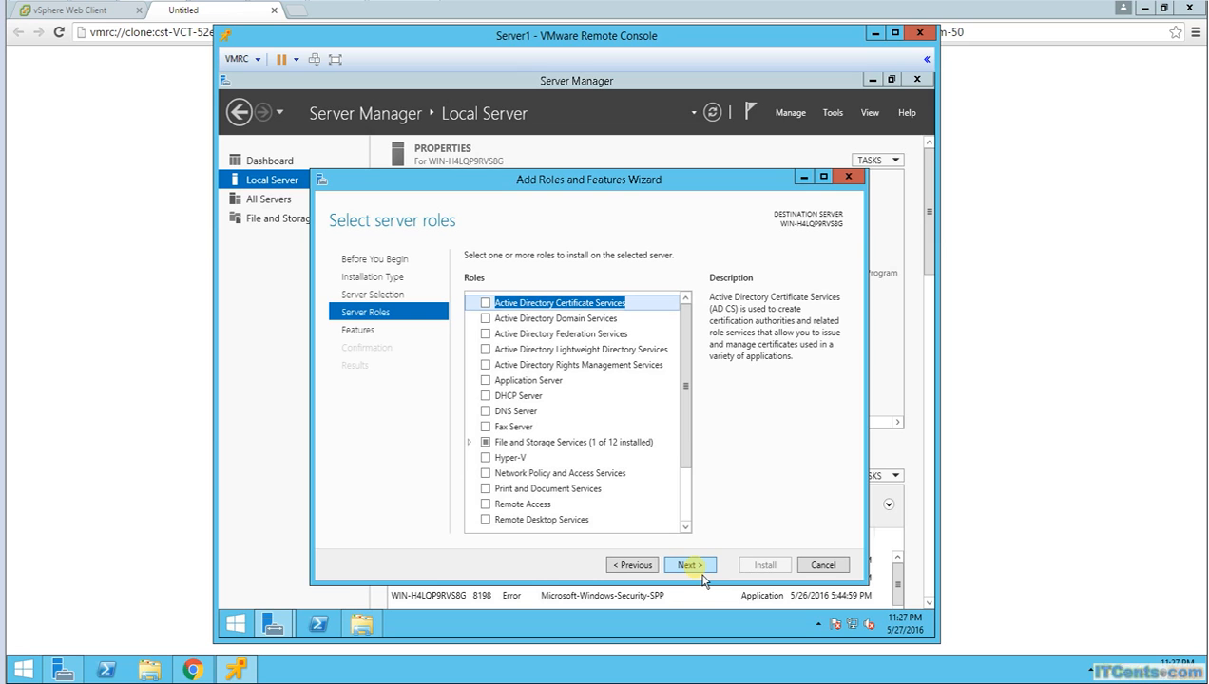
click(697, 568)
Step: Select the Windows Server Backup feature and continue to the confirmation page
drag(692, 361, 704, 489)
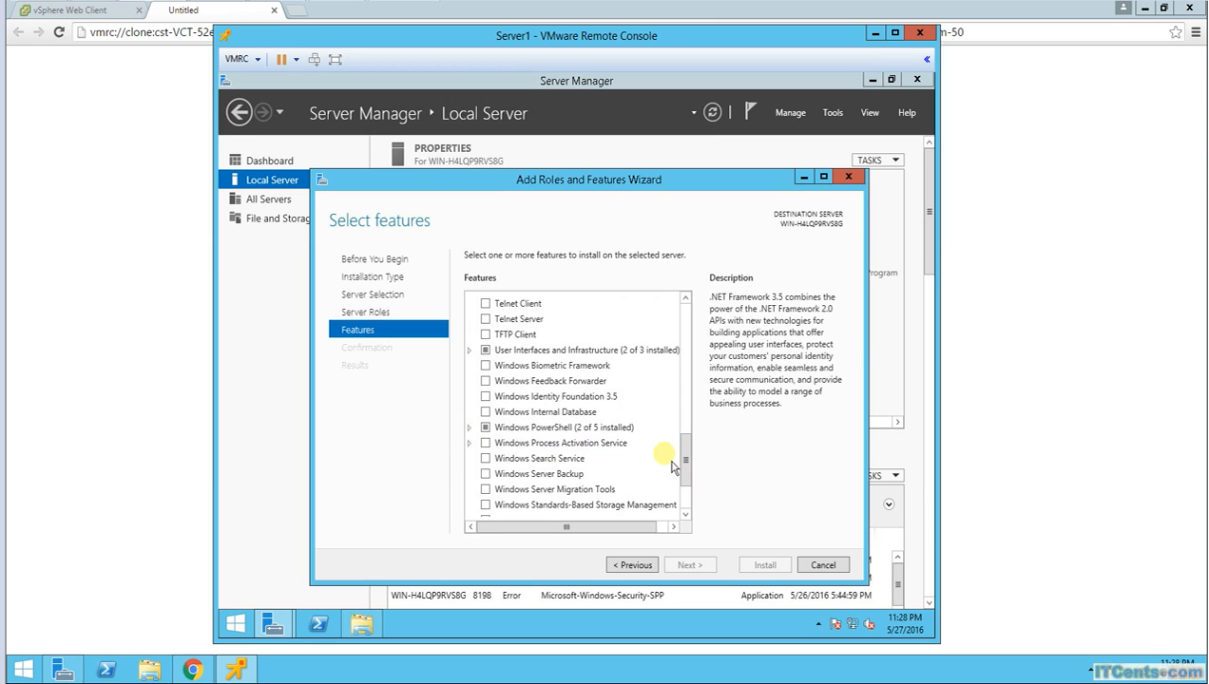
scroll(691, 461, down, 1)
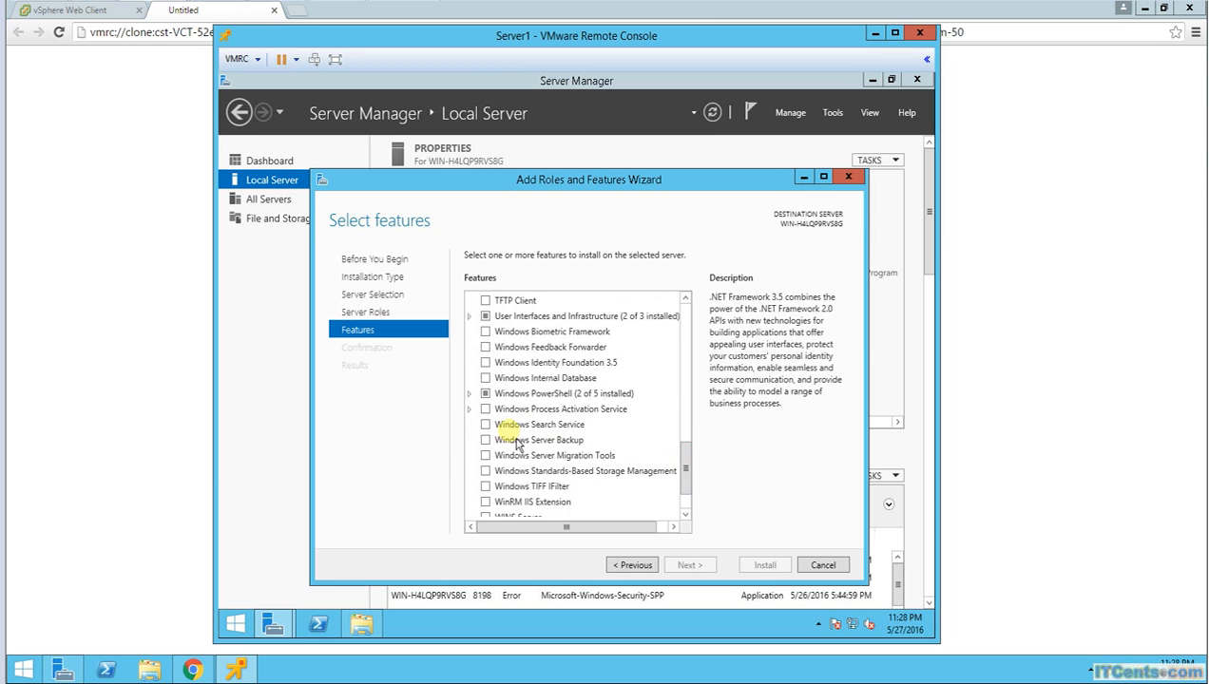
click(485, 440)
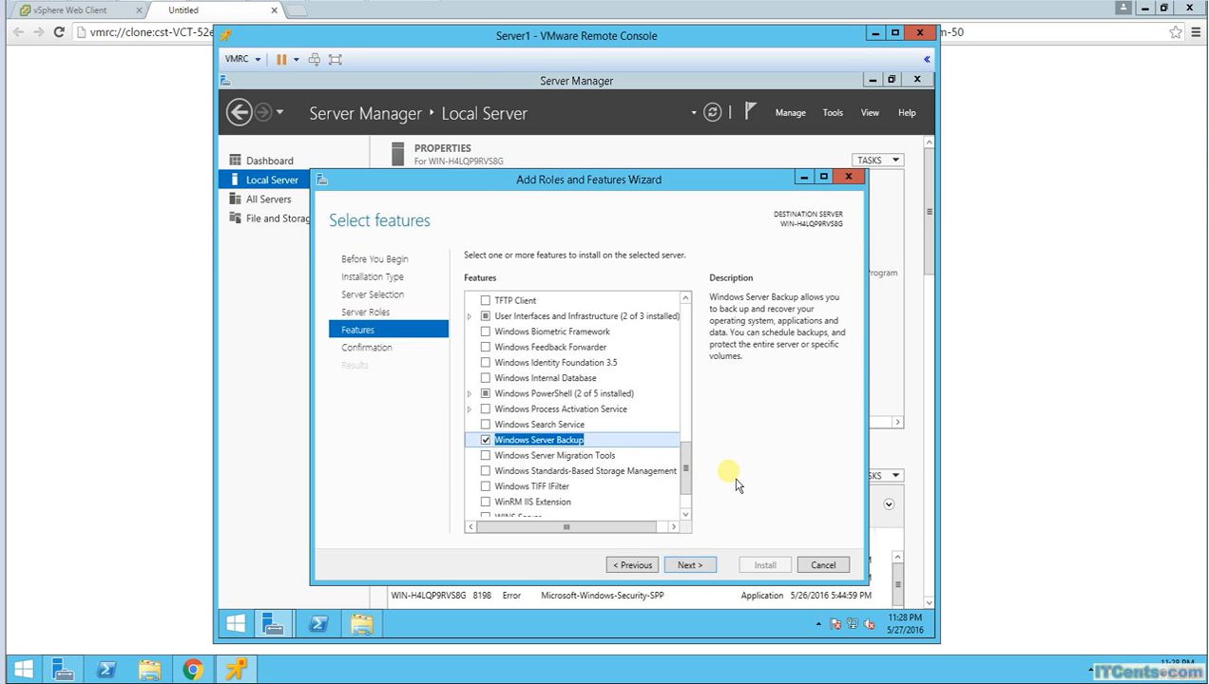
click(686, 567)
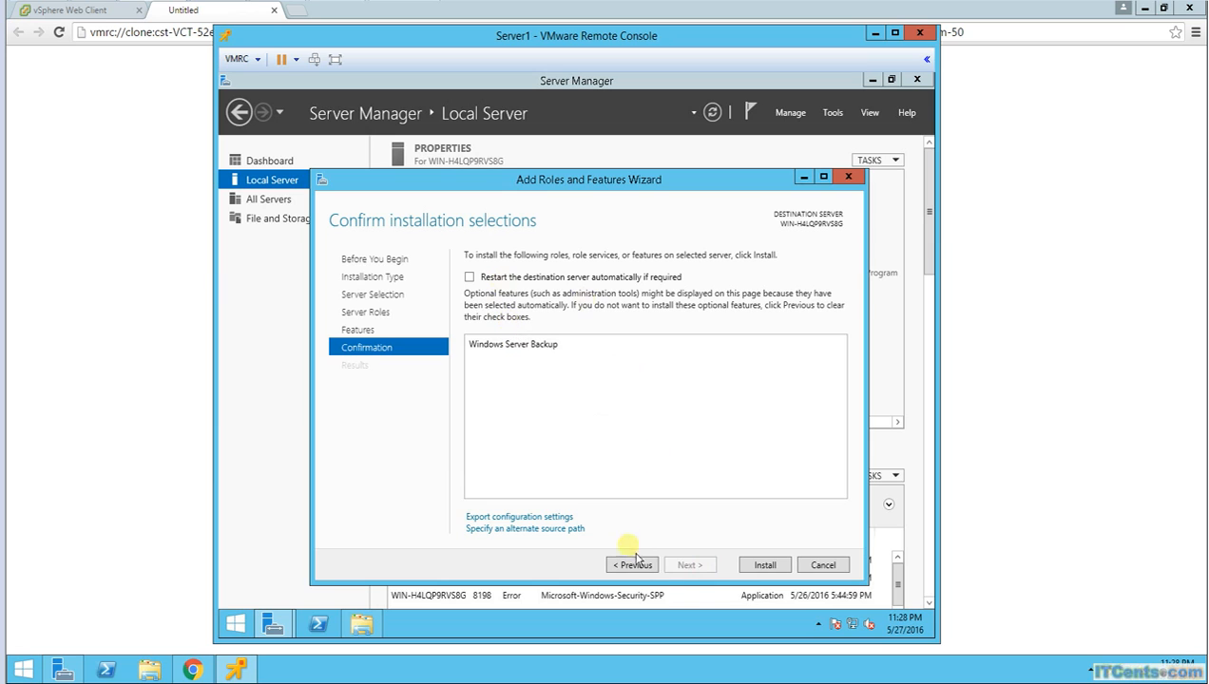
Step: Install Windows Server Backup and close the wizard after it succeeds
click(765, 566)
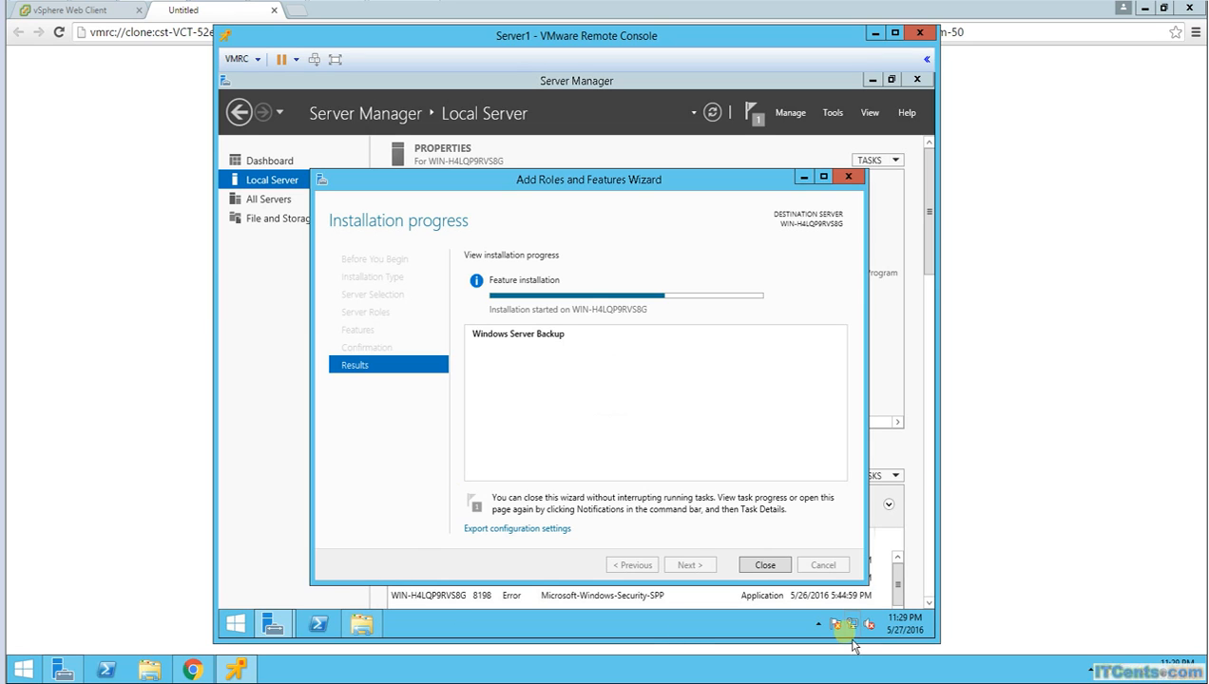
right_click(238, 625)
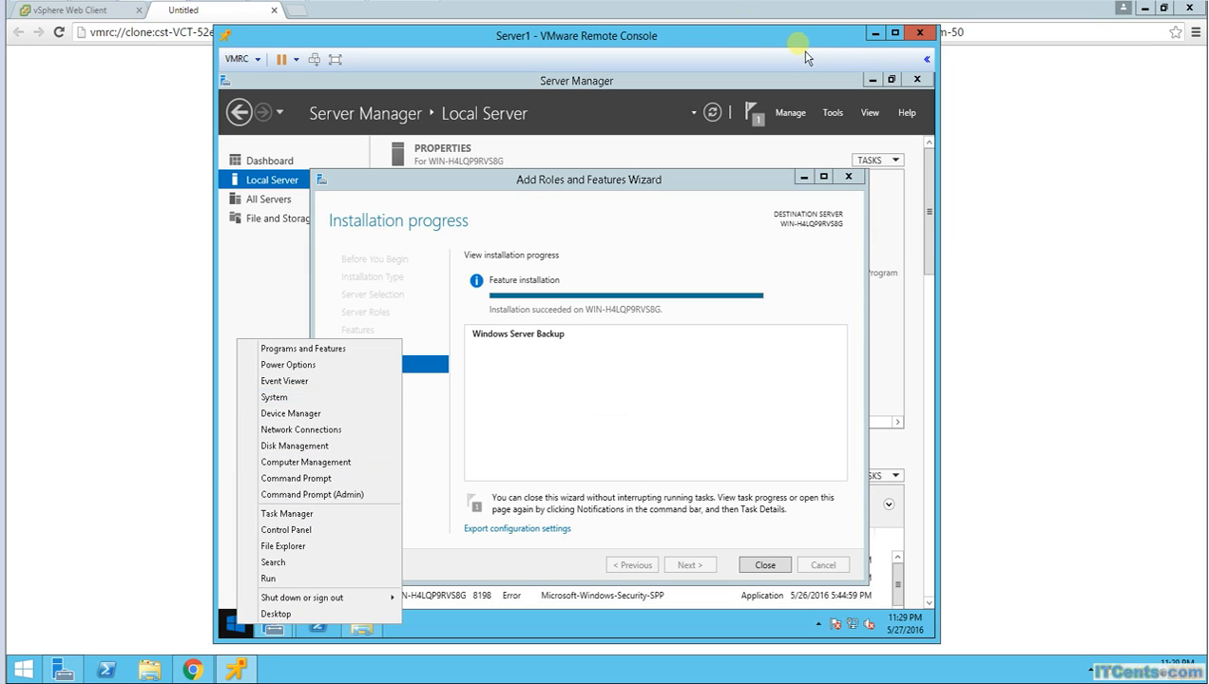
click(766, 565)
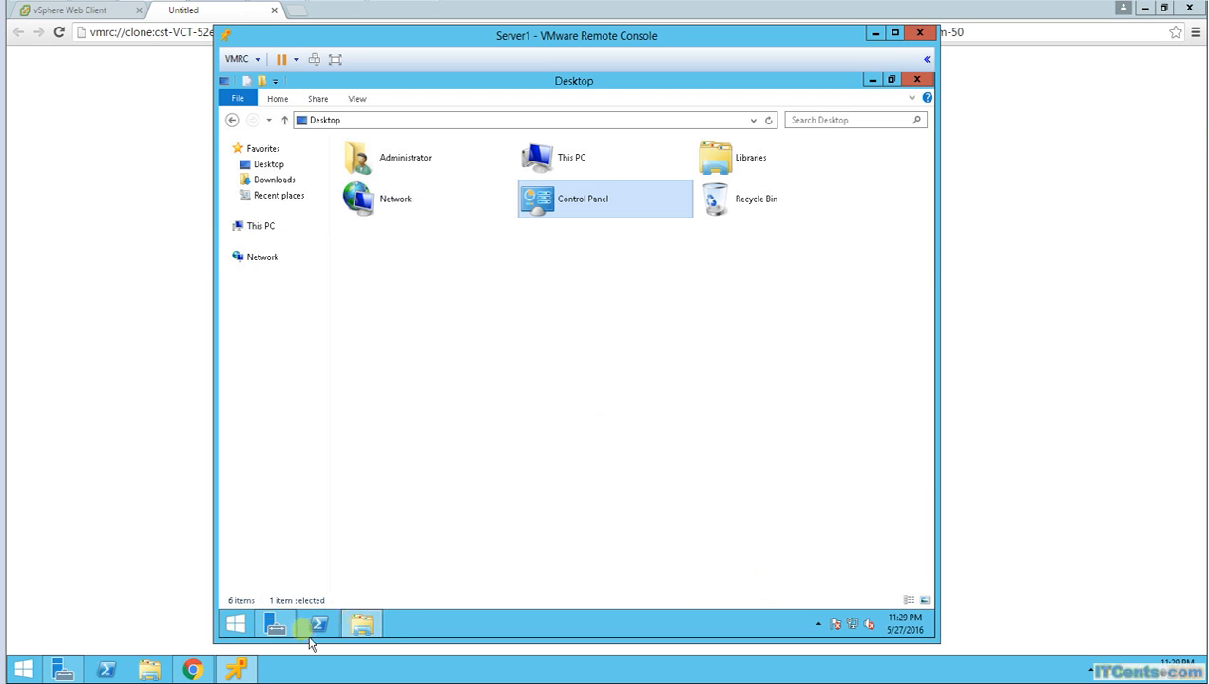
Step: Open System Properties' Advanced tab and view, then close, Startup and Recovery settings
click(275, 626)
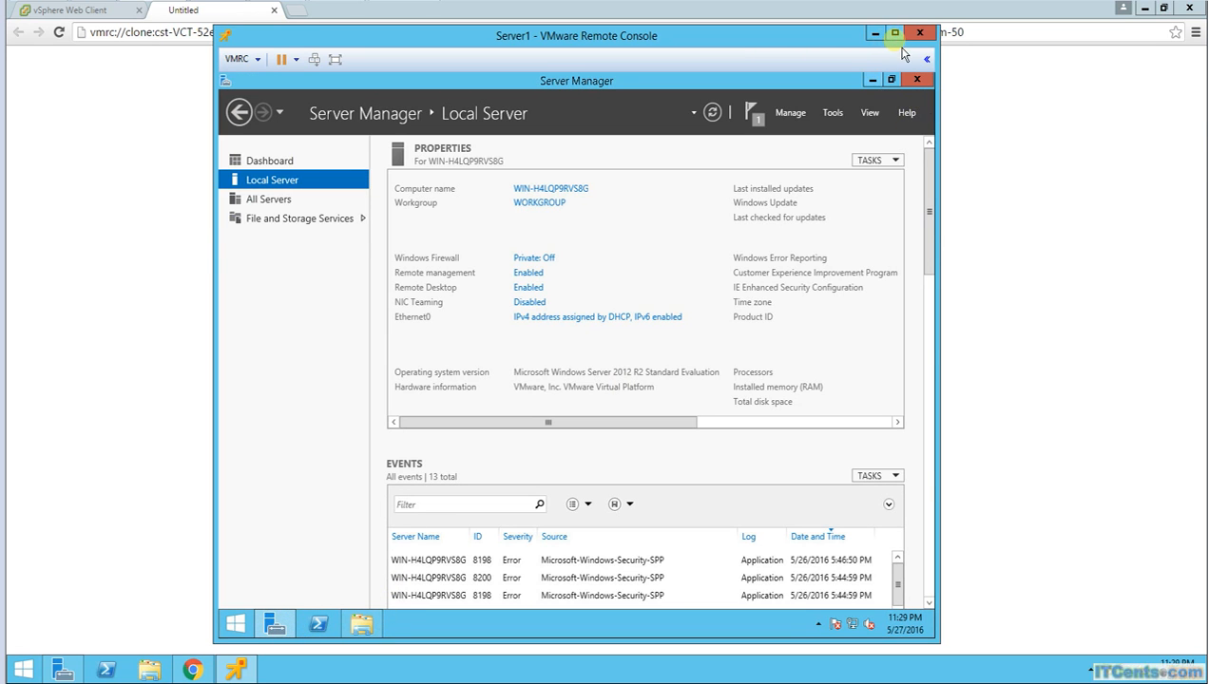
drag(610, 419, 630, 453)
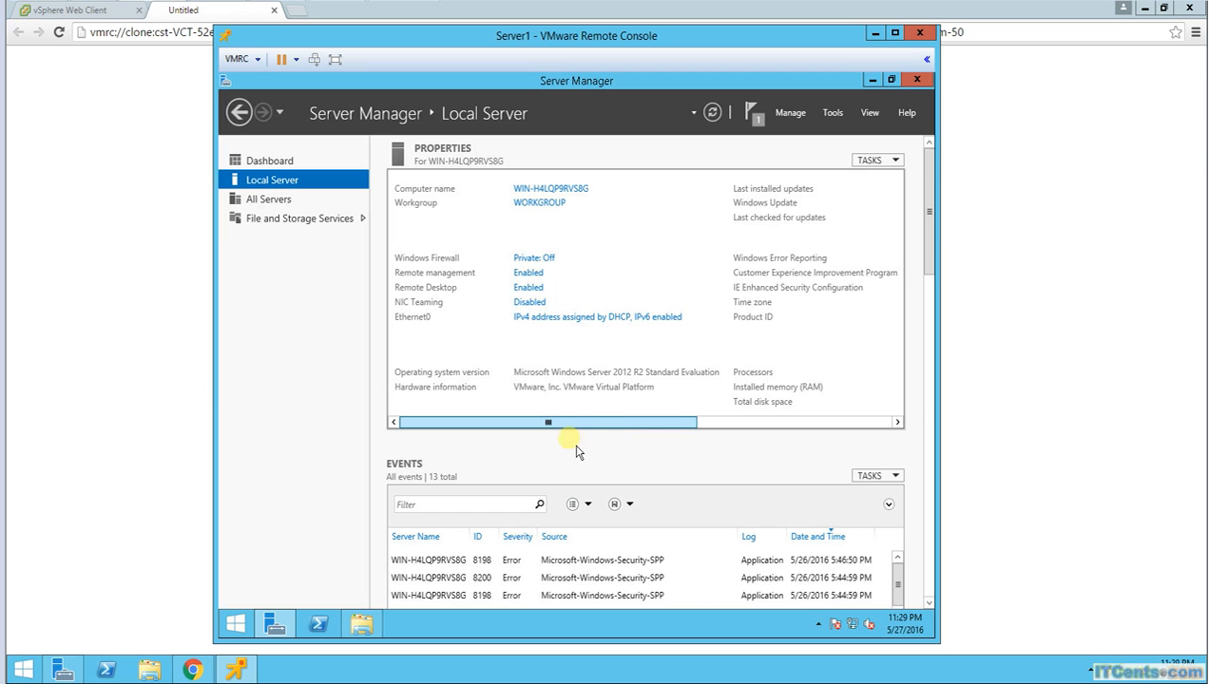
click(528, 204)
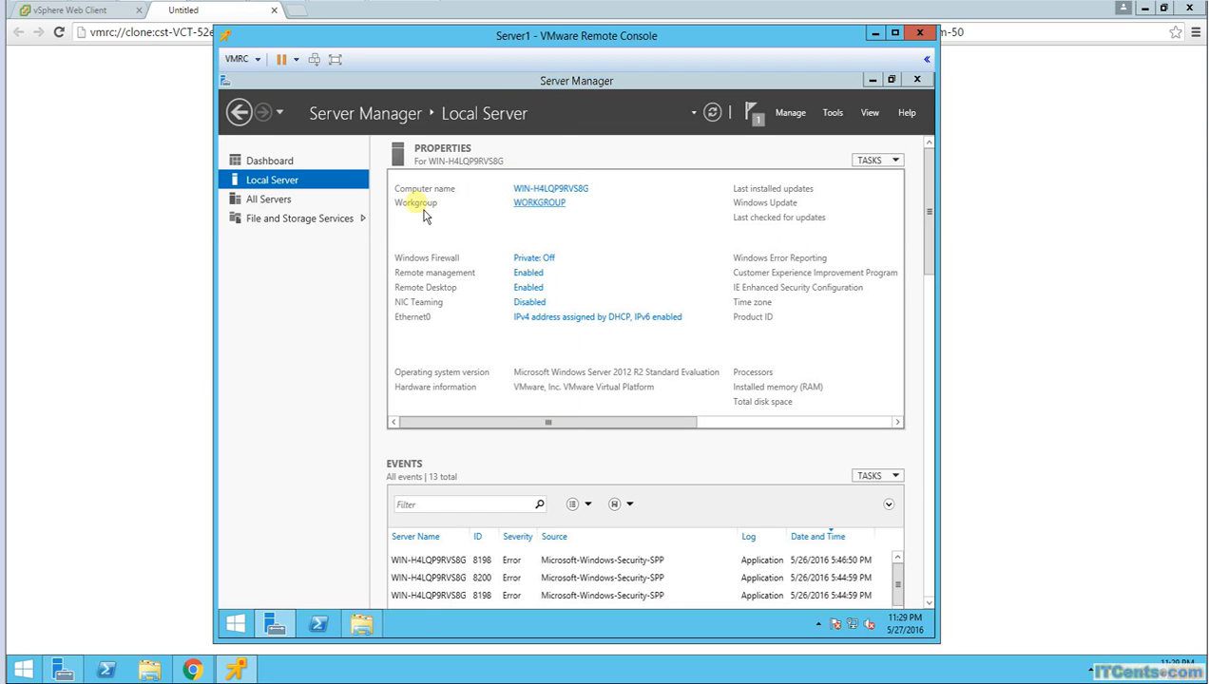
click(408, 167)
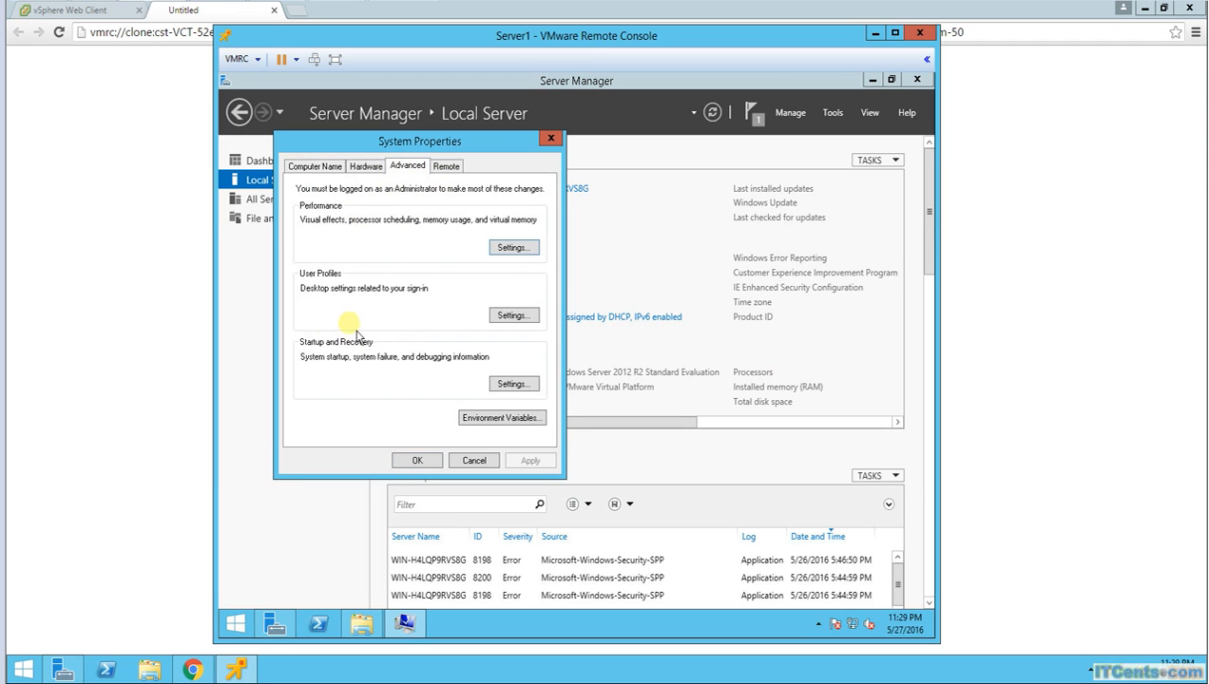
click(512, 384)
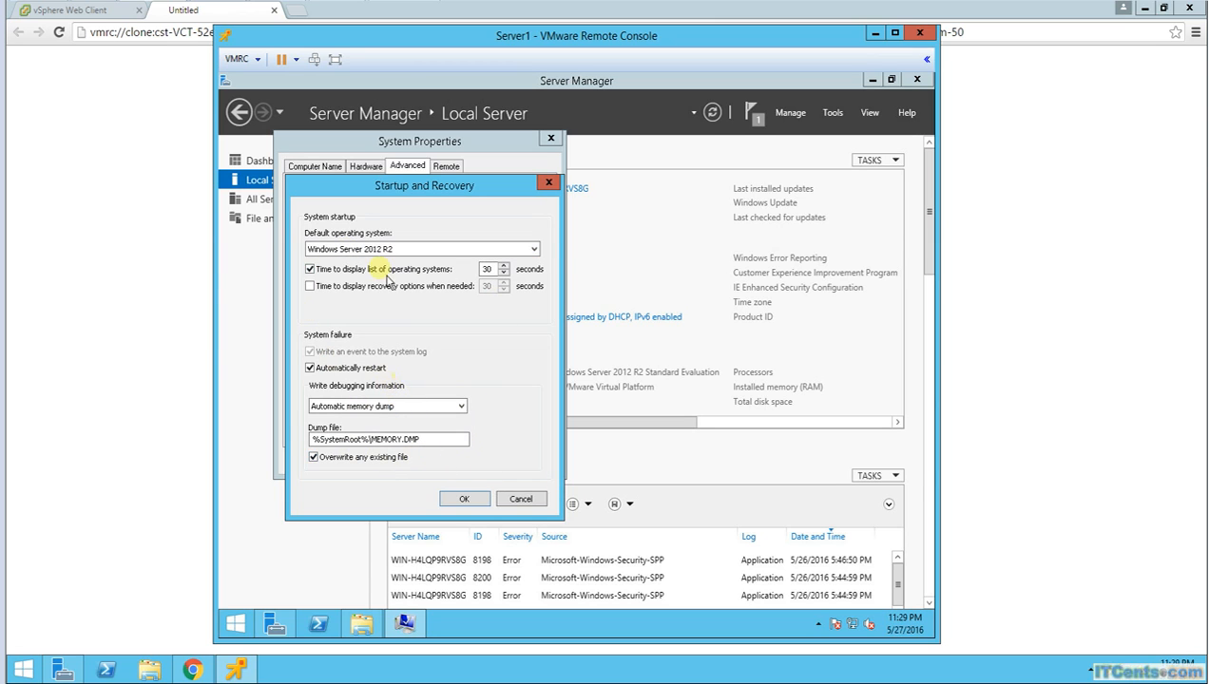
click(549, 183)
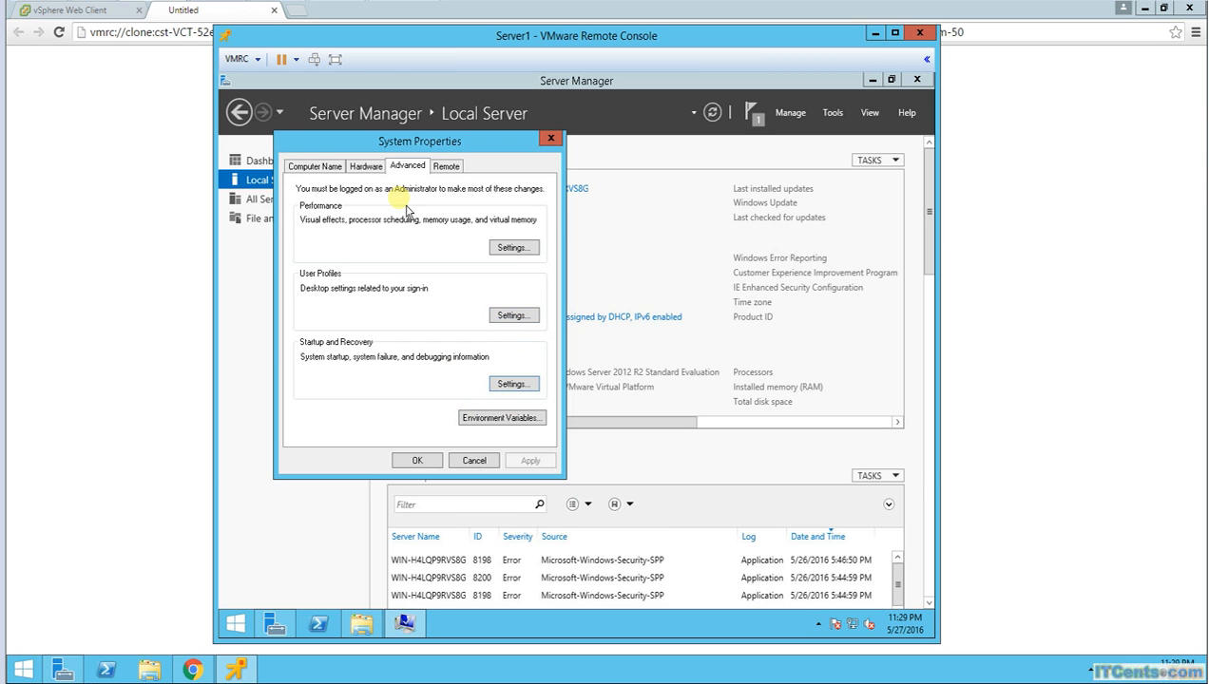
Step: Review the Hardware, Remote and Computer Name tabs, then close System Properties
click(366, 167)
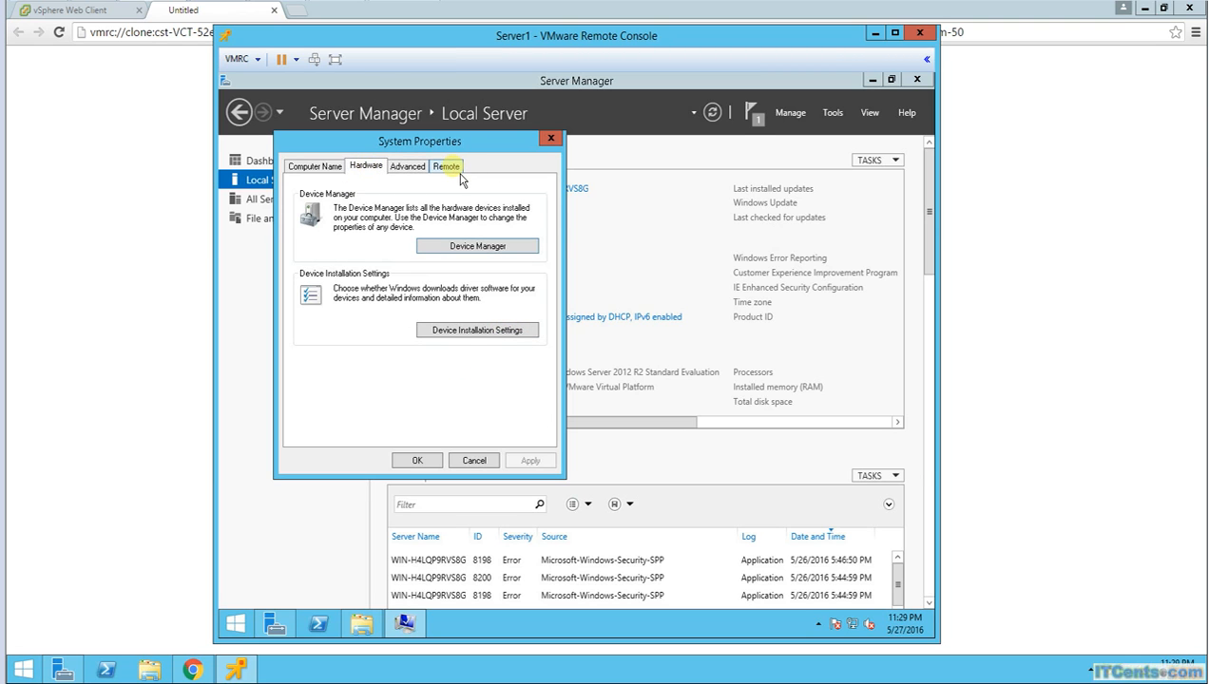
click(458, 174)
click(342, 168)
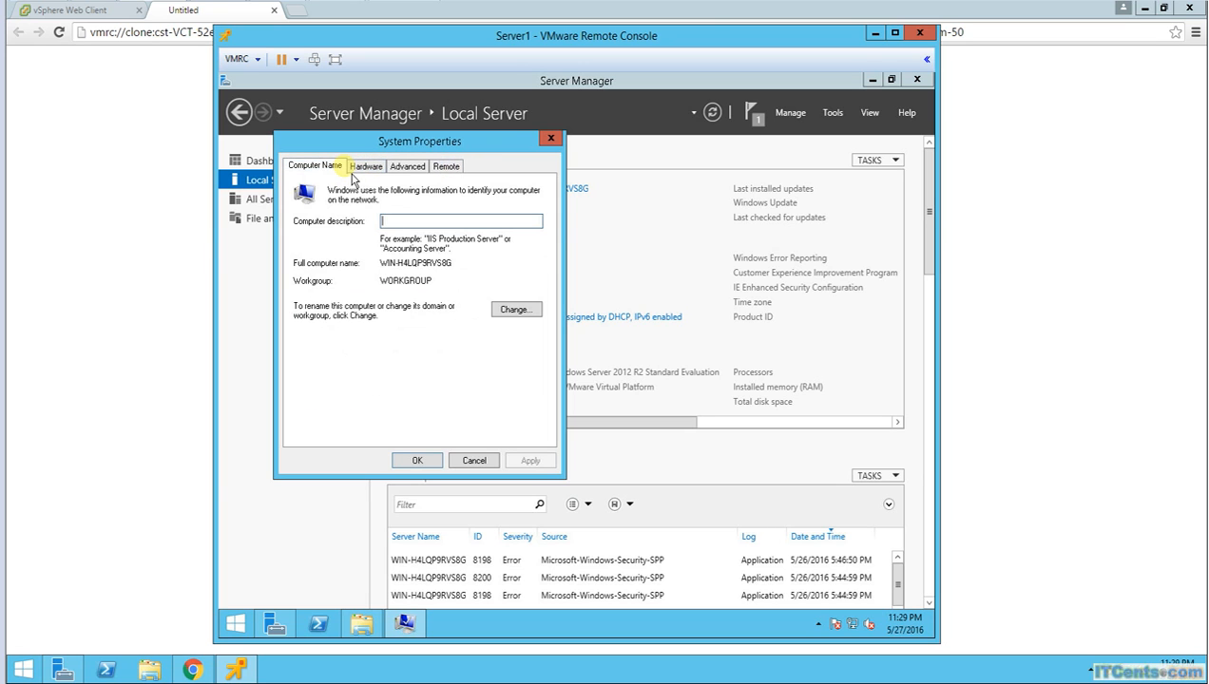
click(551, 139)
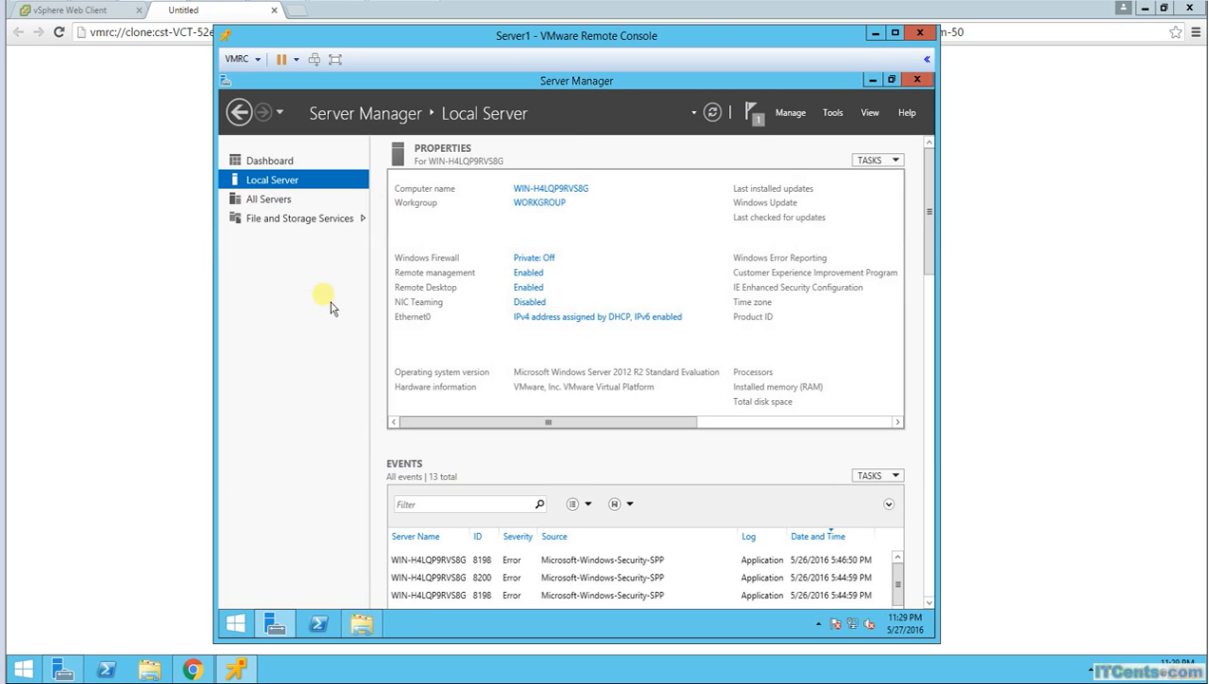
Step: Scroll through Events and Properties, dismiss the Feature installation notice, and close the Start menu
scroll(767, 509, down, 3)
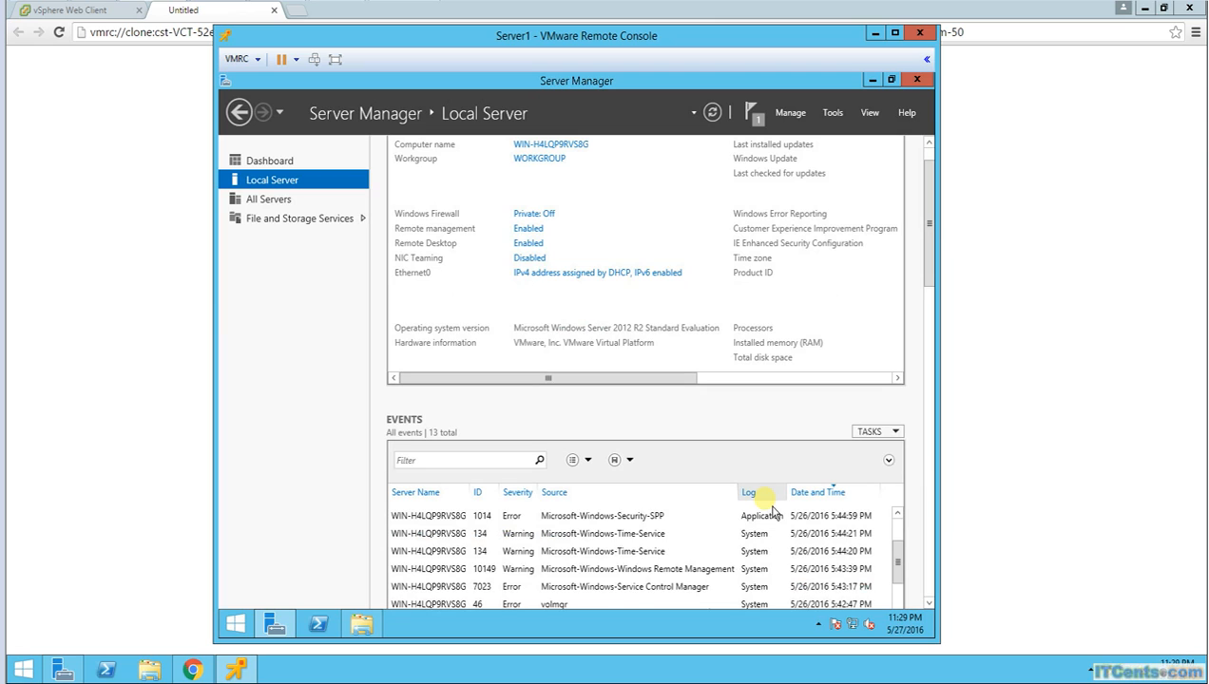
scroll(773, 512, down, 2)
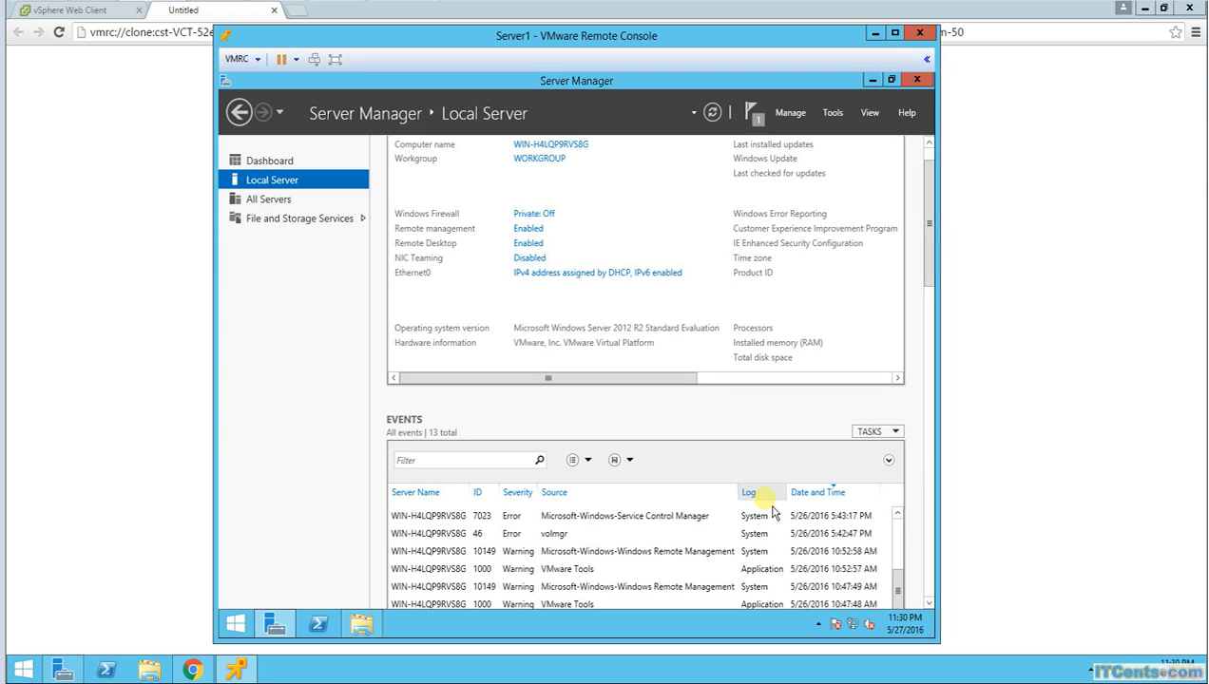
drag(634, 380, 917, 377)
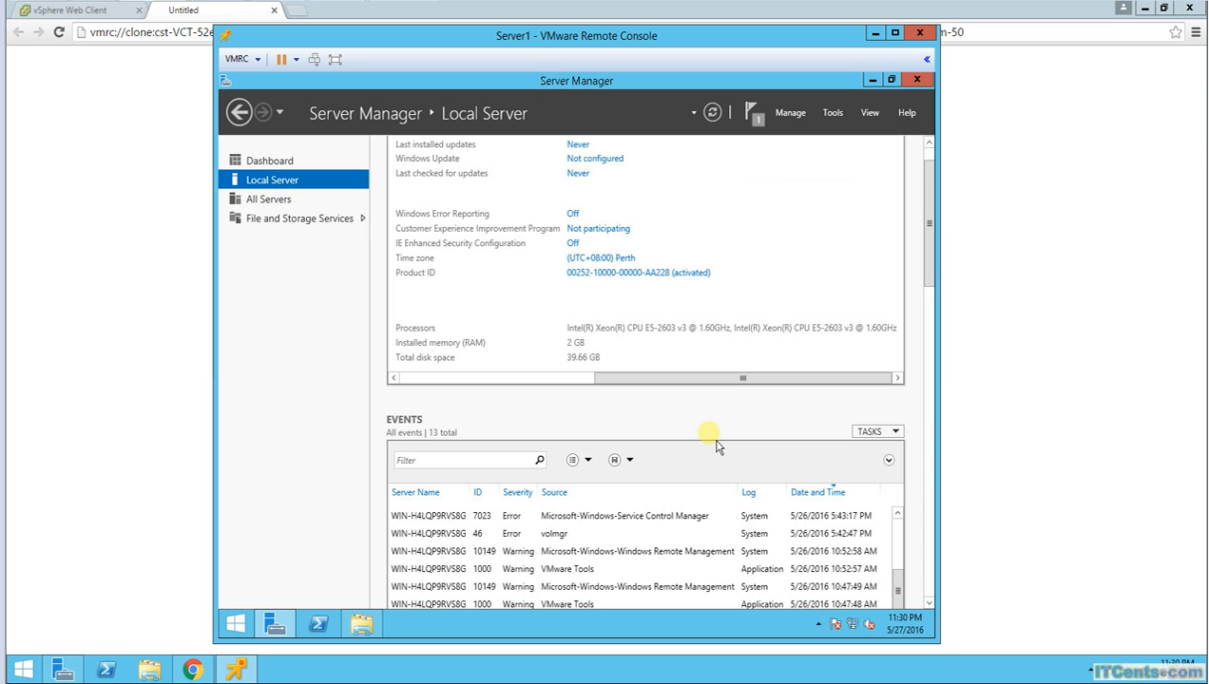
click(765, 121)
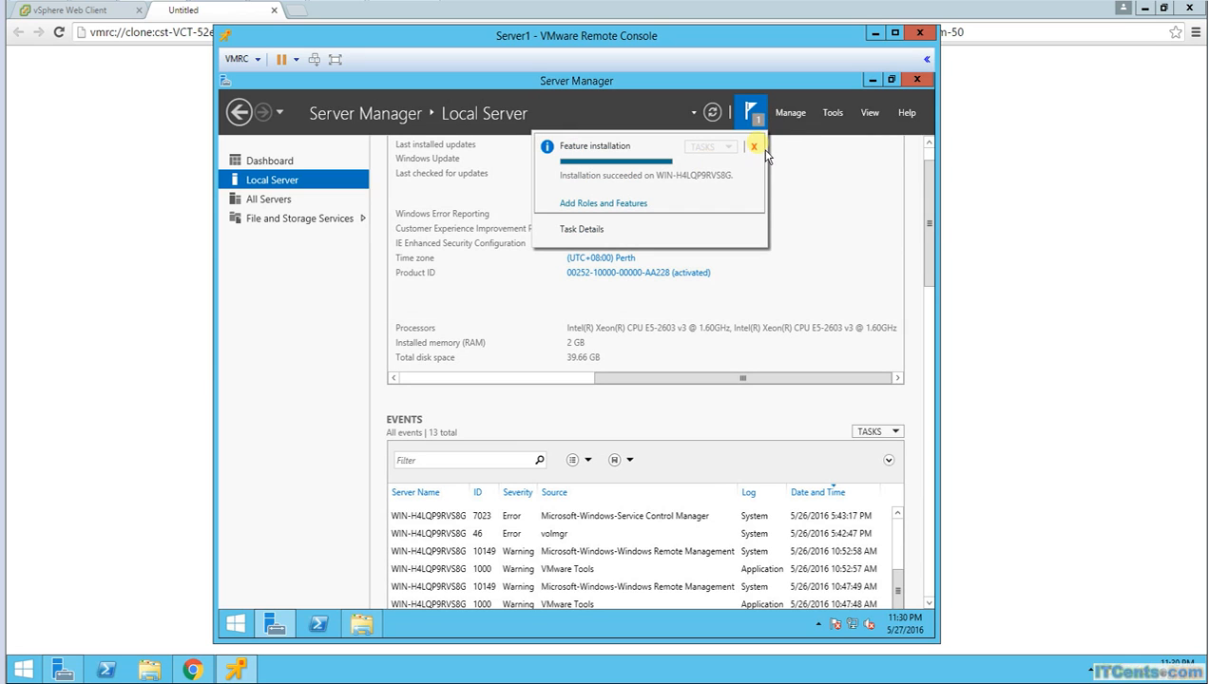
click(756, 148)
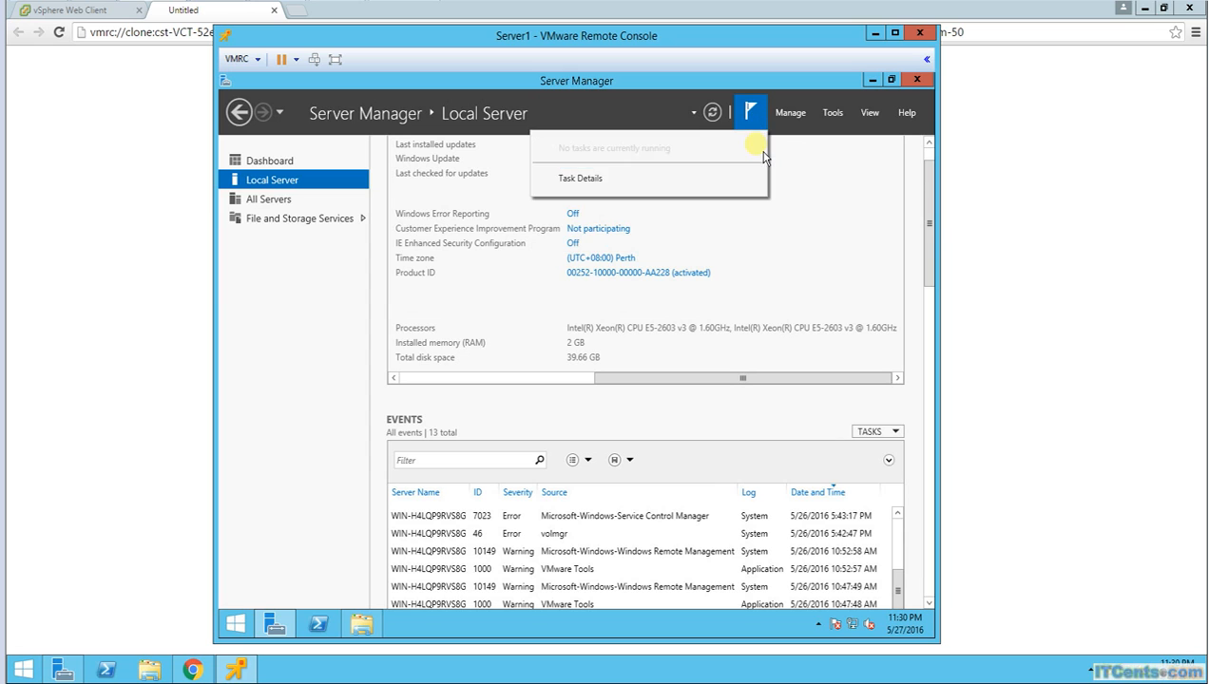
right_click(239, 627)
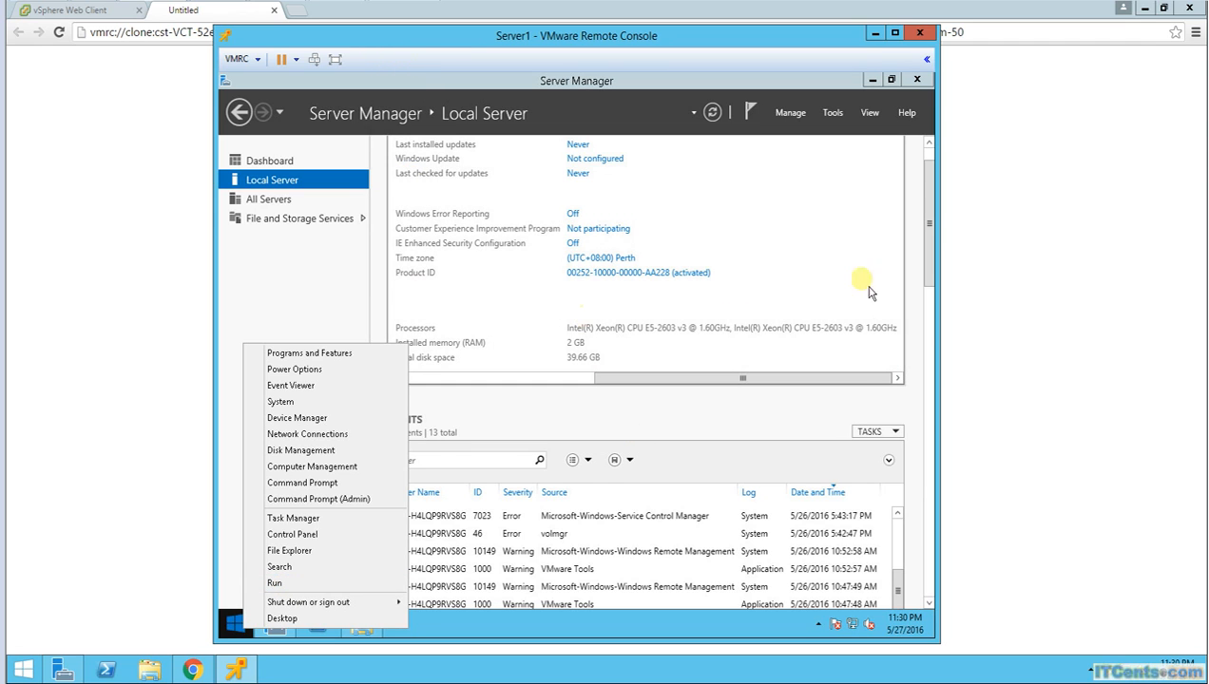
click(837, 270)
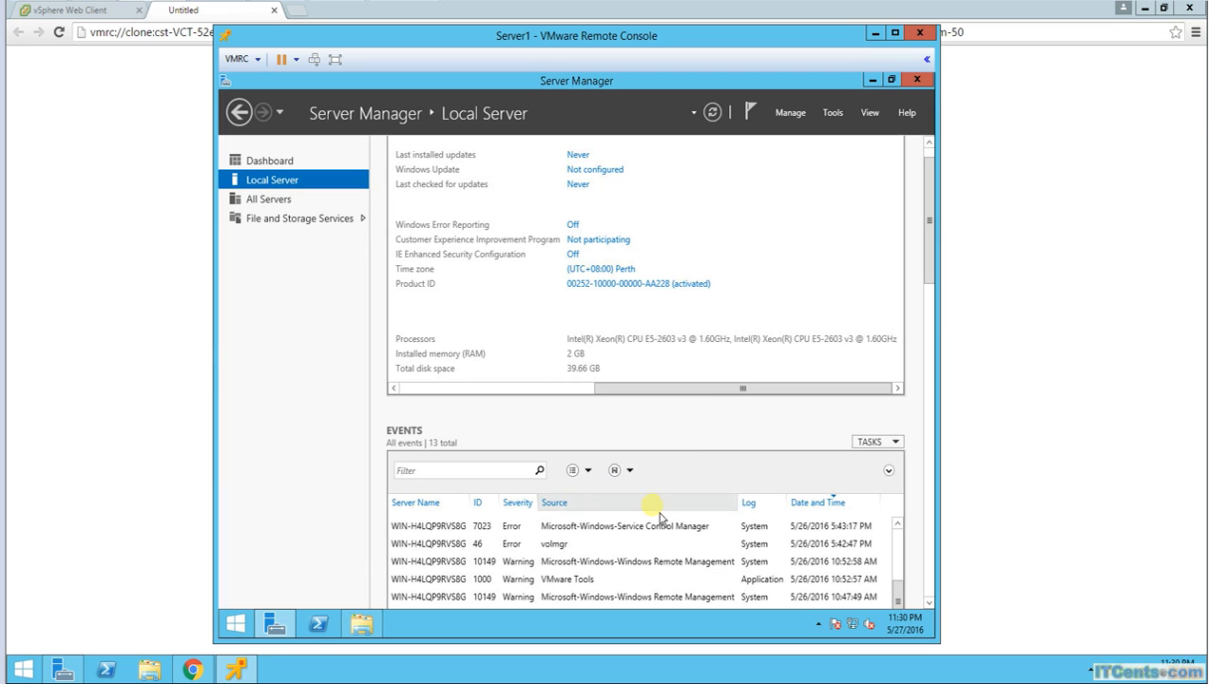
Step: Run 'sysprep' to open the Sysprep folder and launch sysprep.exe
right_click(243, 636)
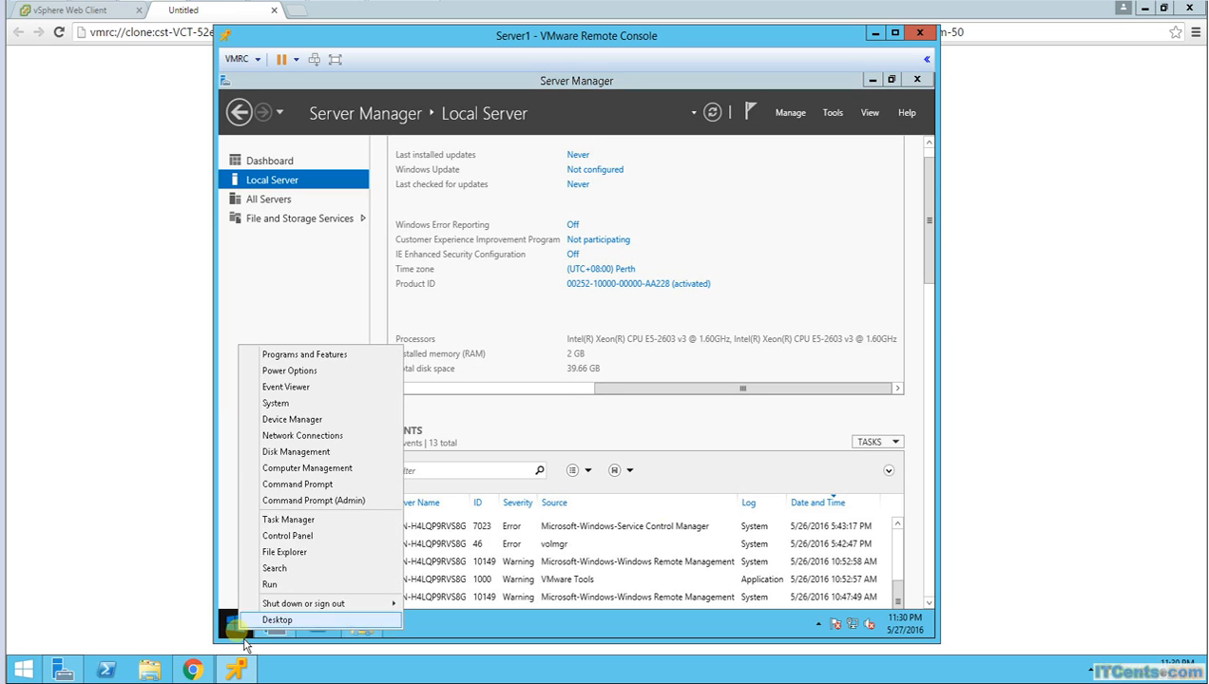
click(298, 589)
text(sysprep)
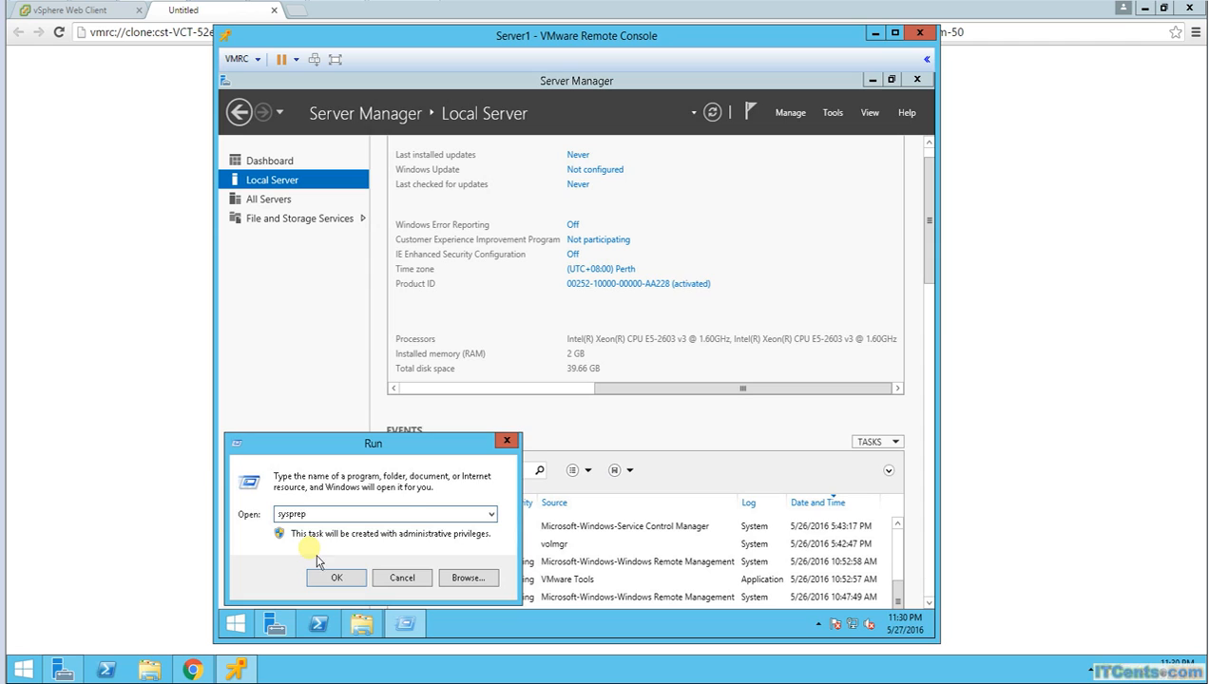
key(Return)
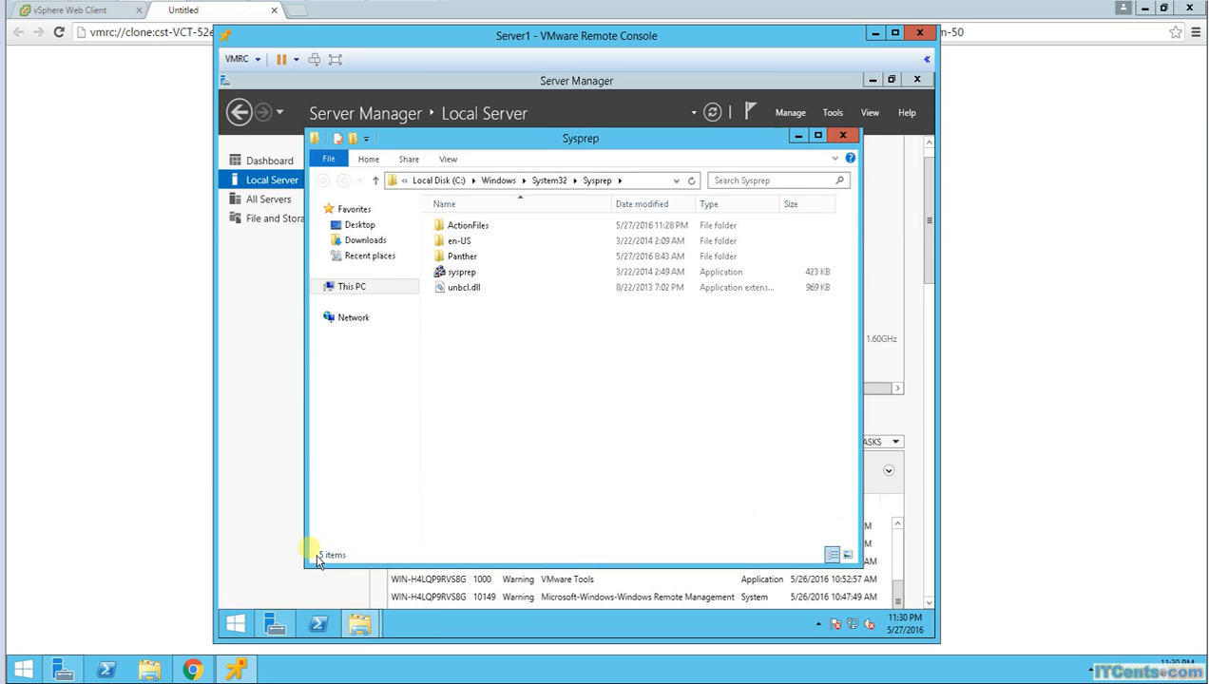
double_click(466, 275)
Step: Run Sysprep to enter OOBE with Generalize ticked and Shutdown as the shutdown option
drag(564, 255, 594, 254)
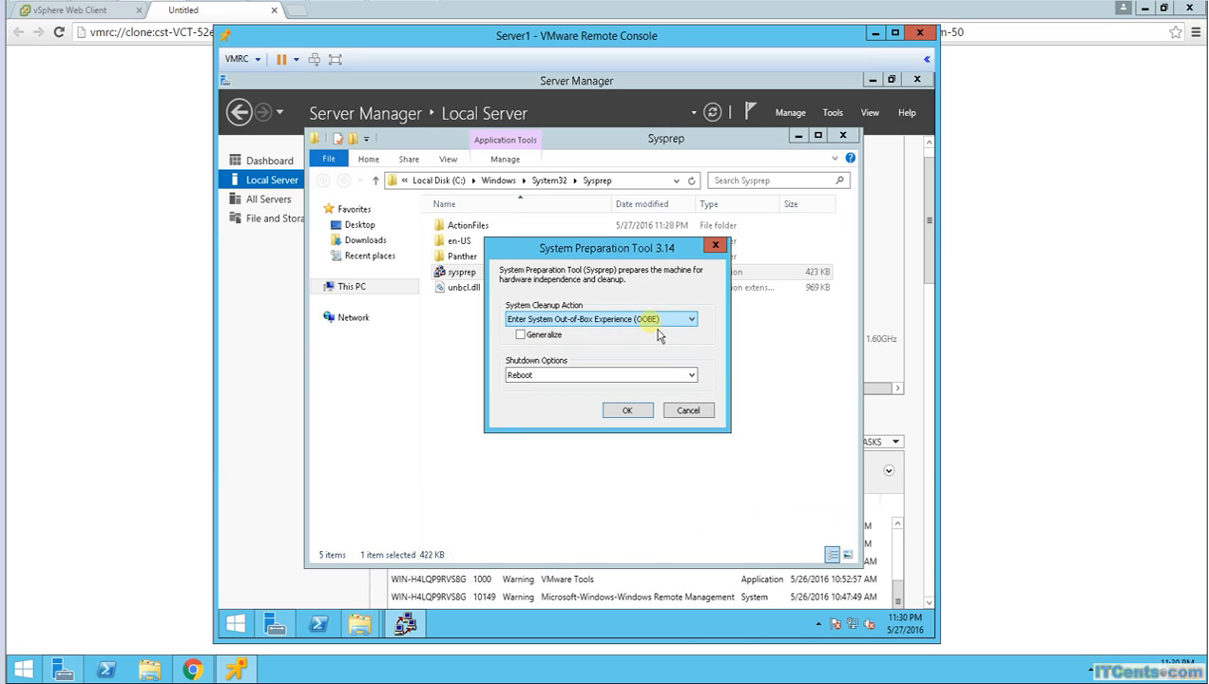
click(521, 337)
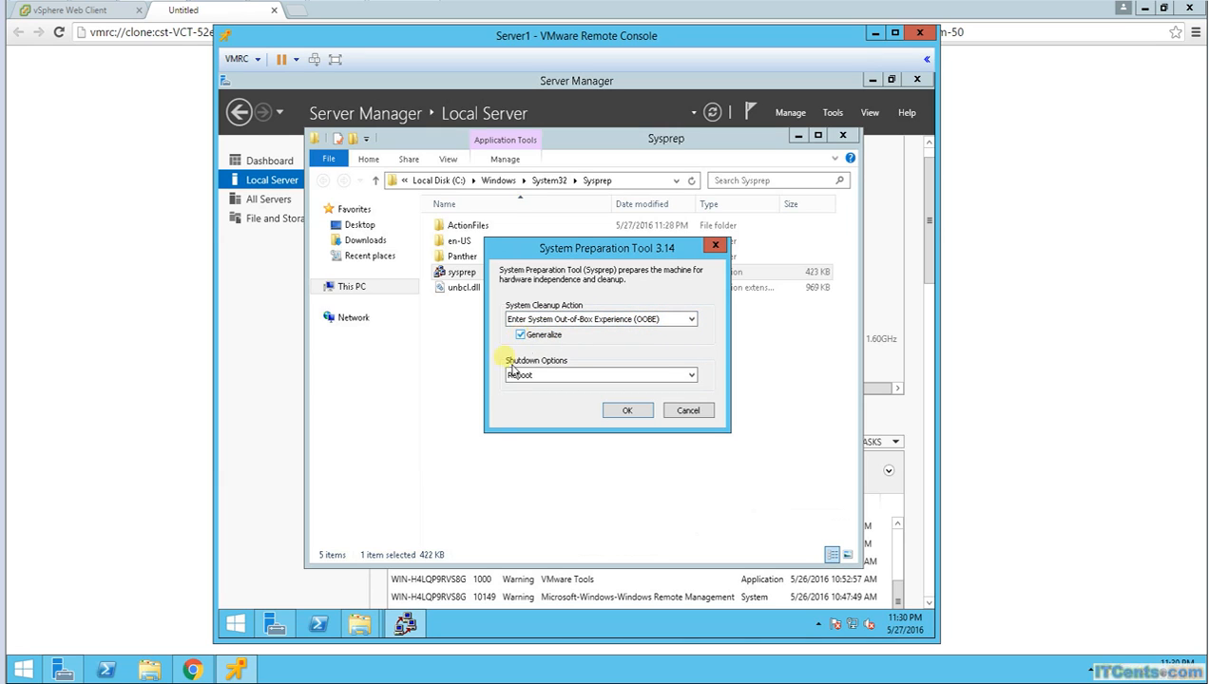
click(594, 376)
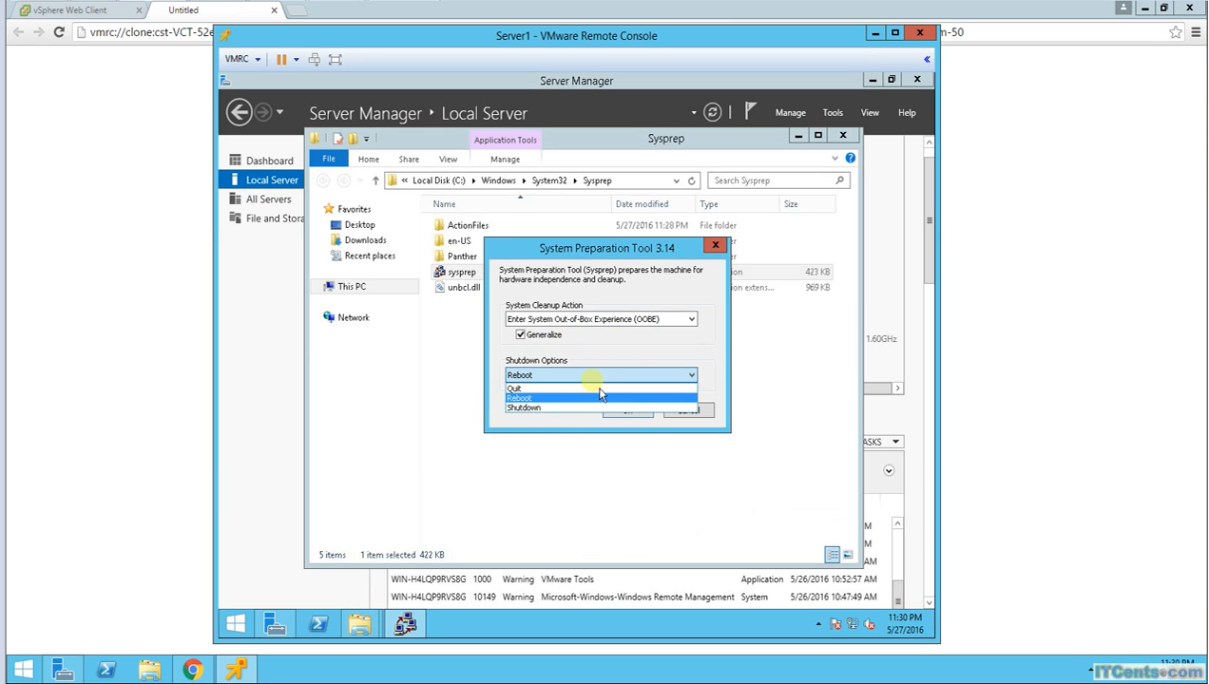
click(539, 409)
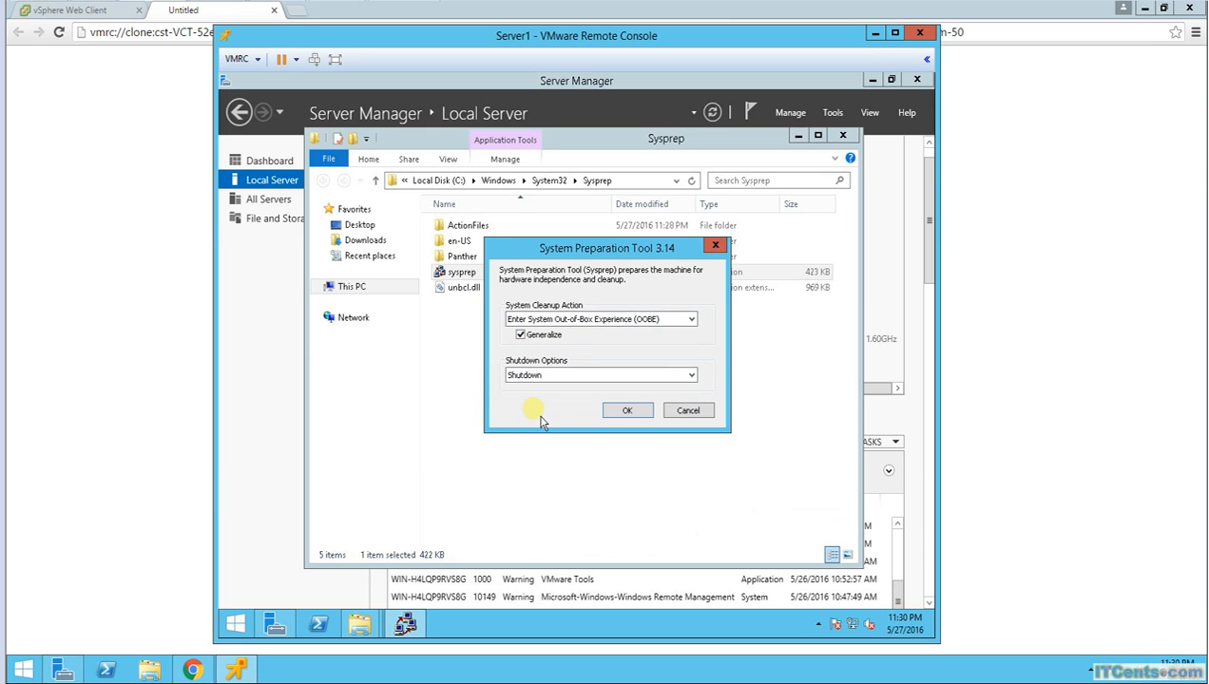
click(627, 411)
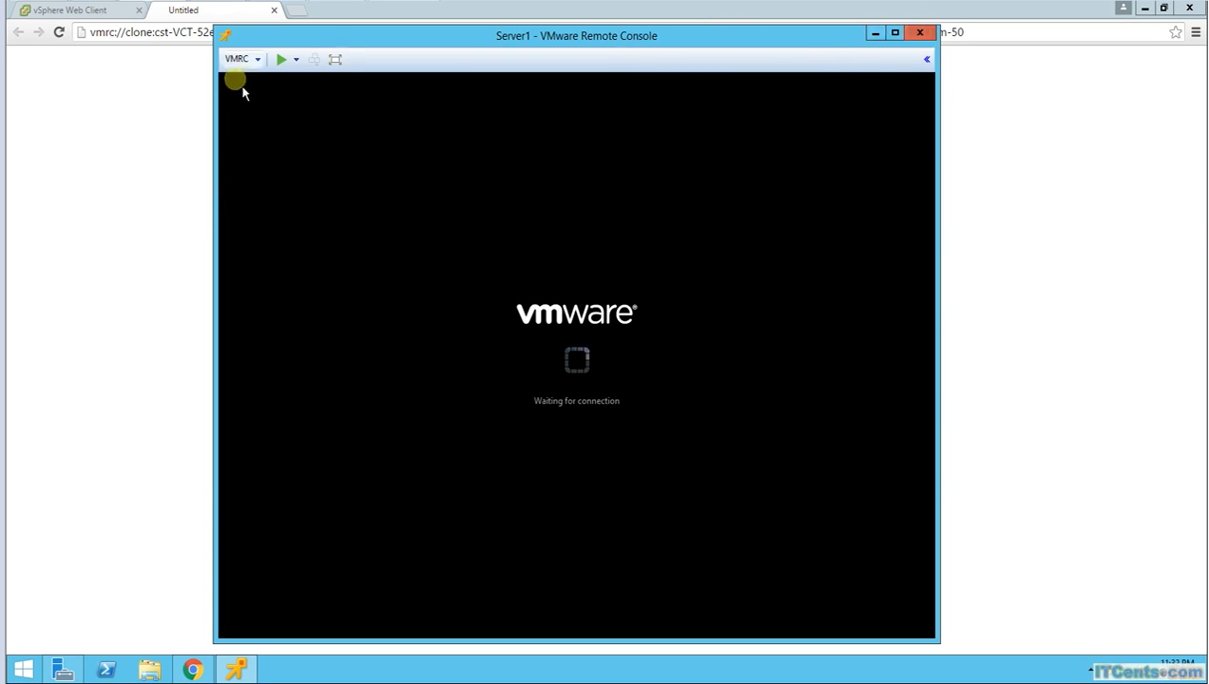
Step: Close the remote console window and tab, then refresh Server1's state
click(925, 40)
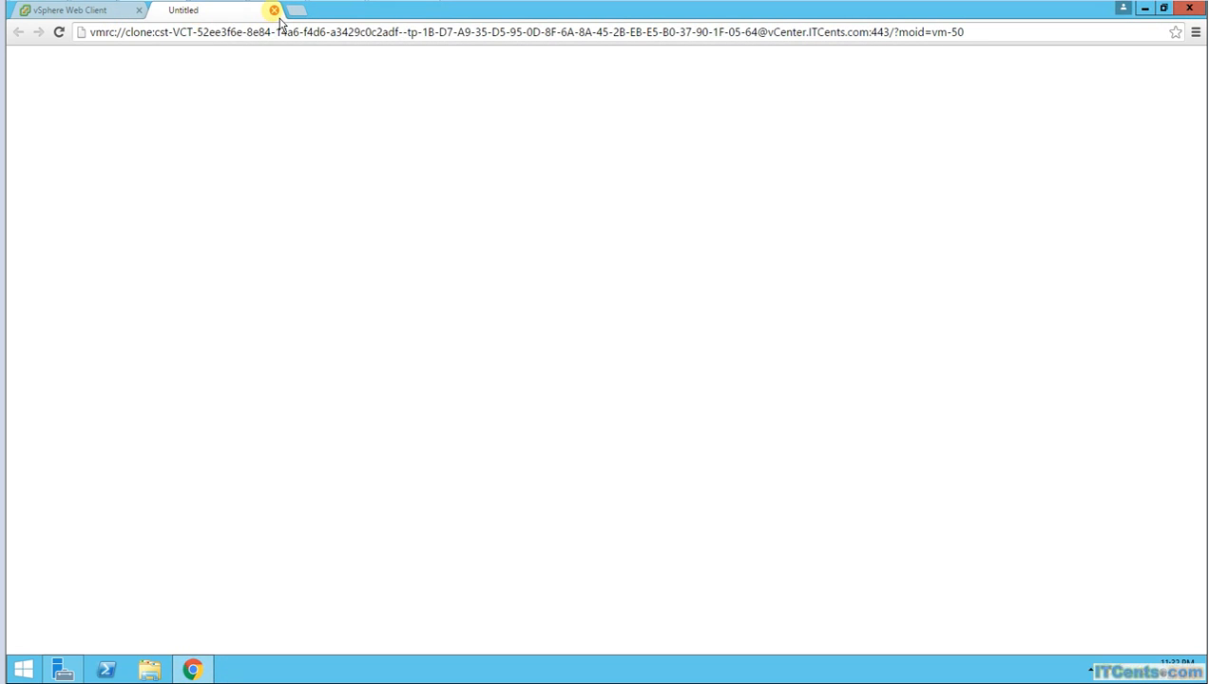
click(274, 10)
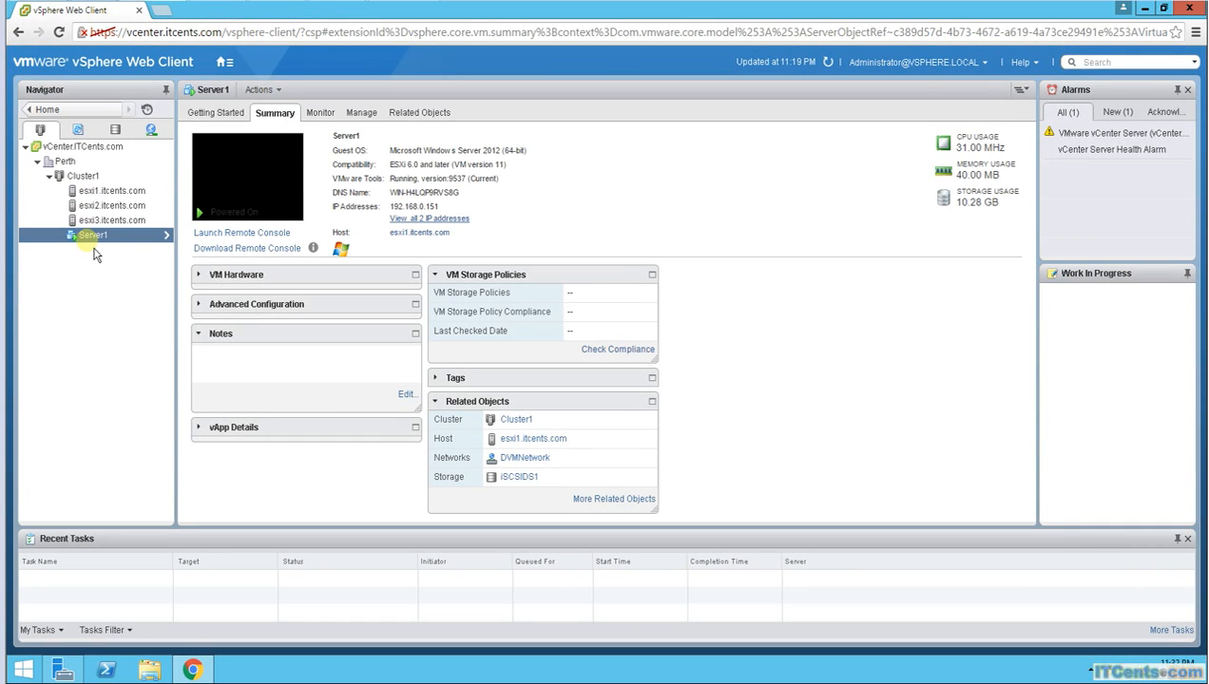
click(828, 62)
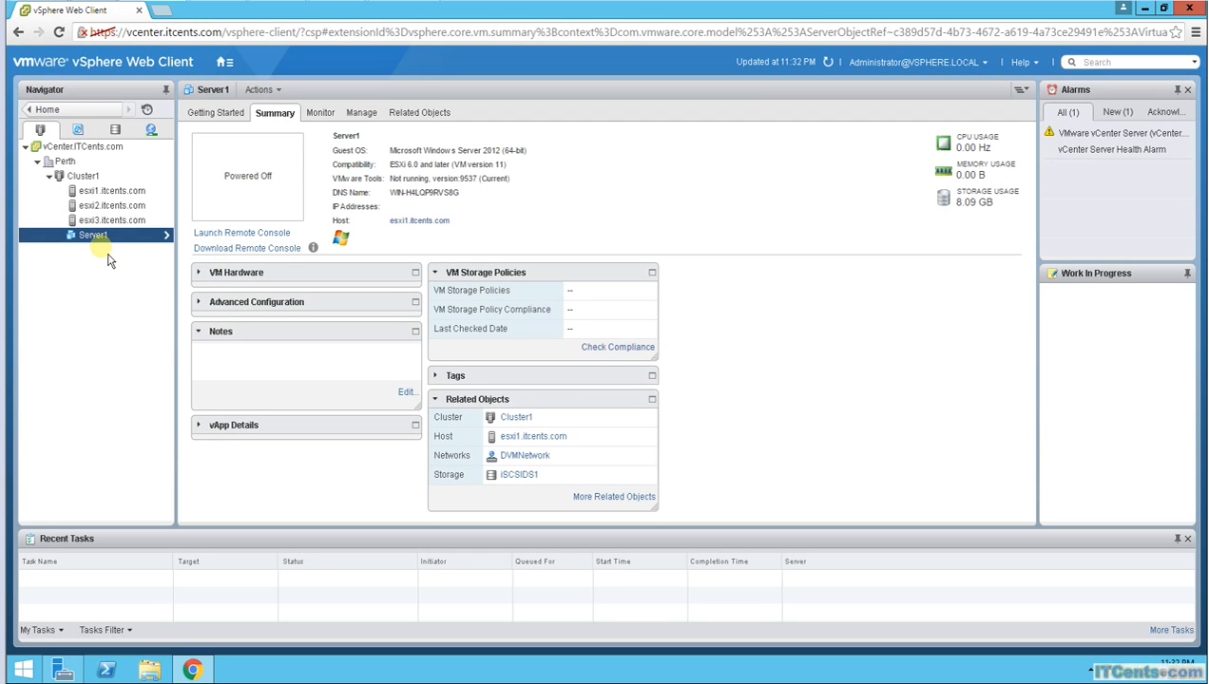
Step: Open Server1's Edit Settings and cancel without changes
right_click(107, 237)
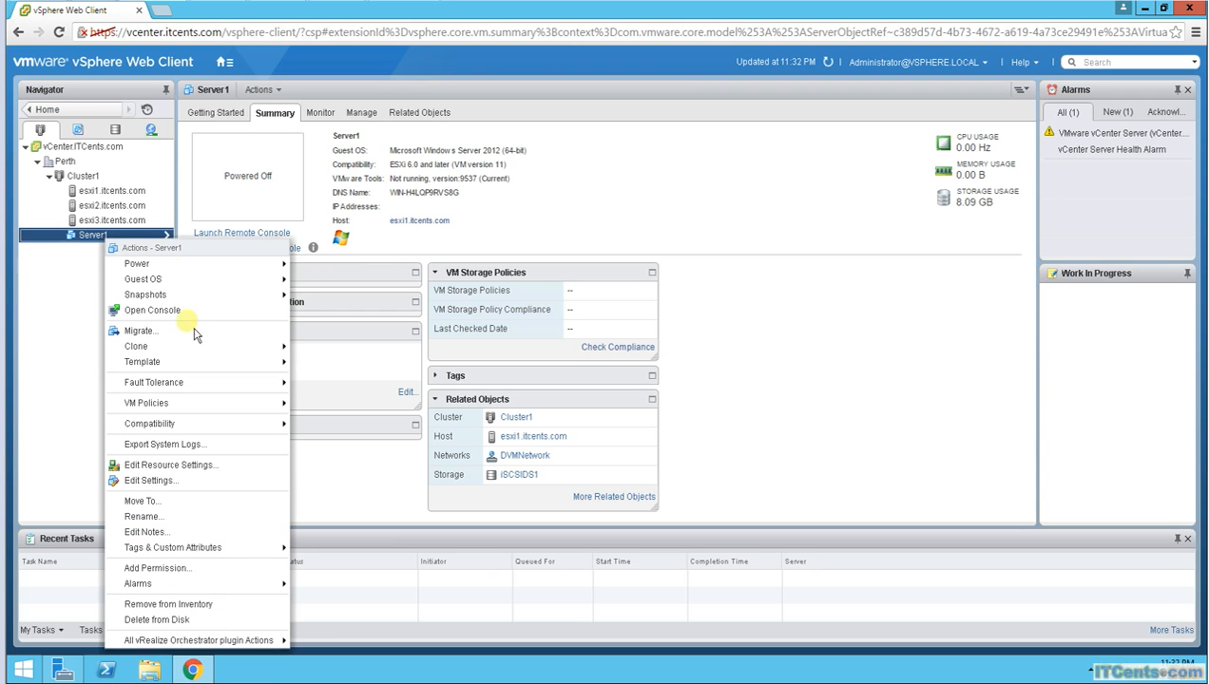
click(152, 481)
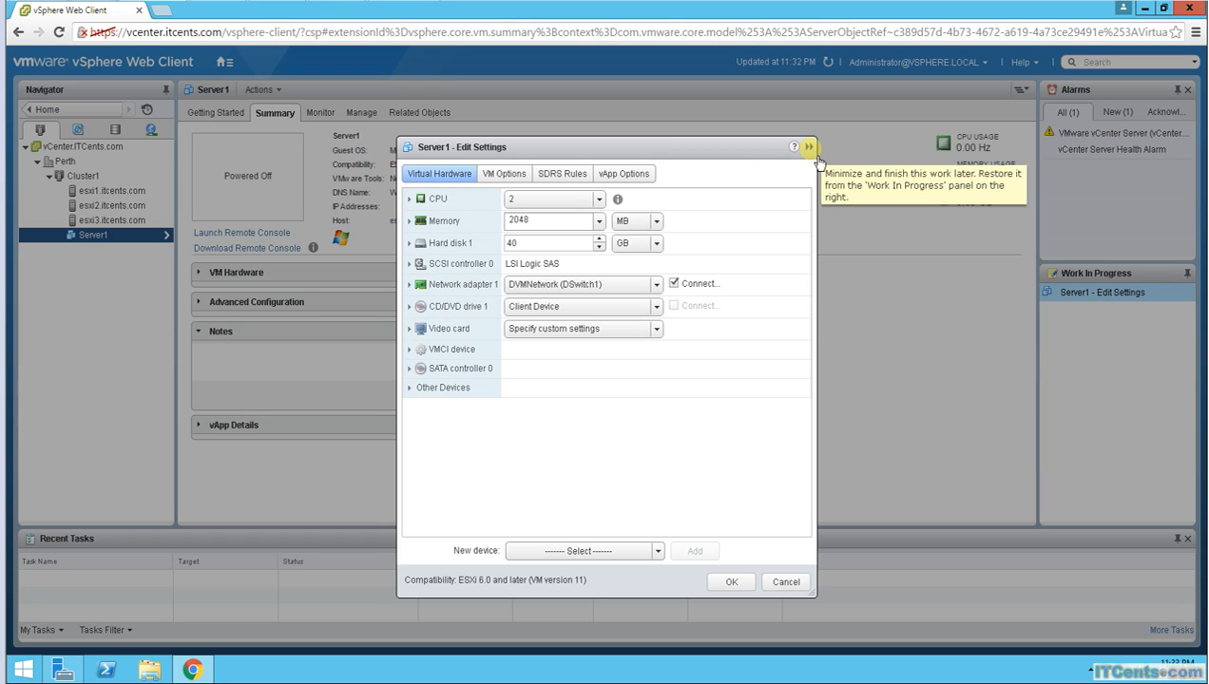
click(788, 585)
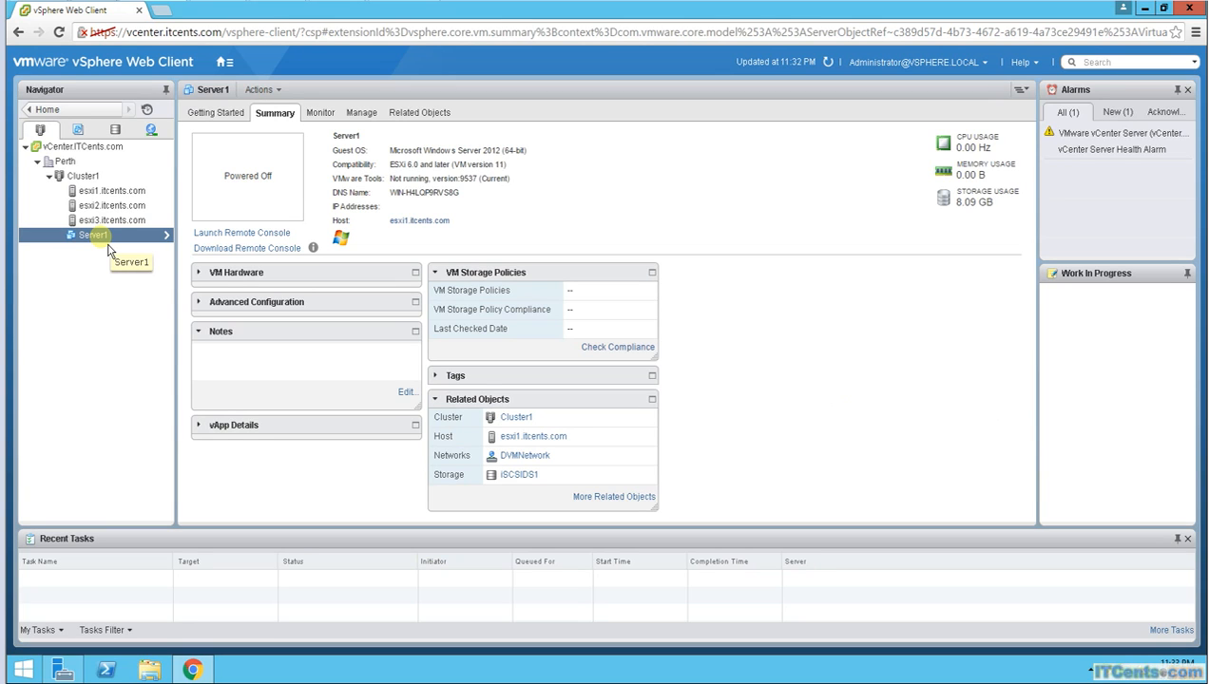
click(242, 233)
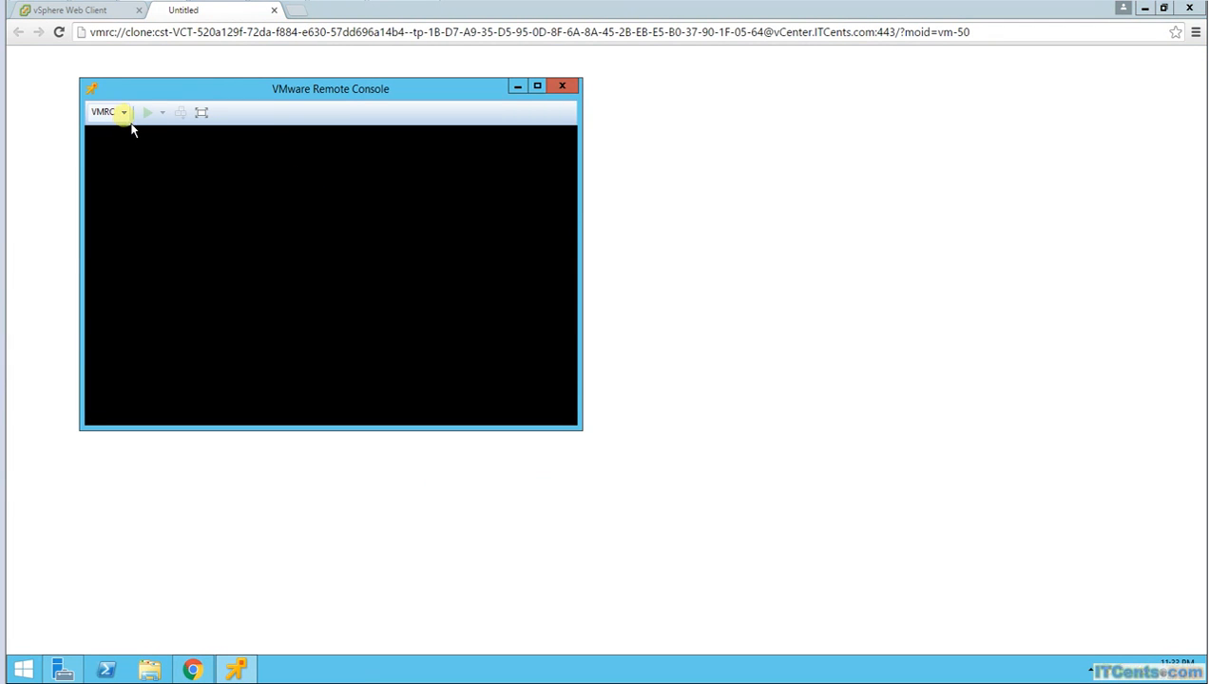
click(122, 112)
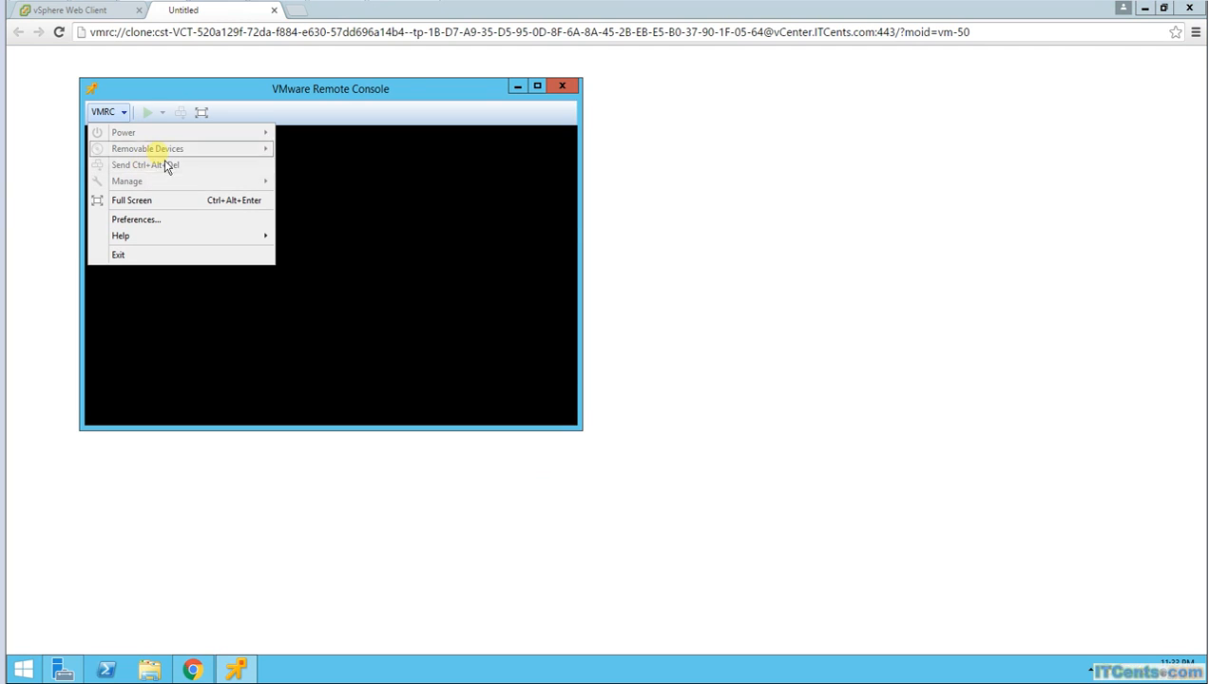
click(570, 90)
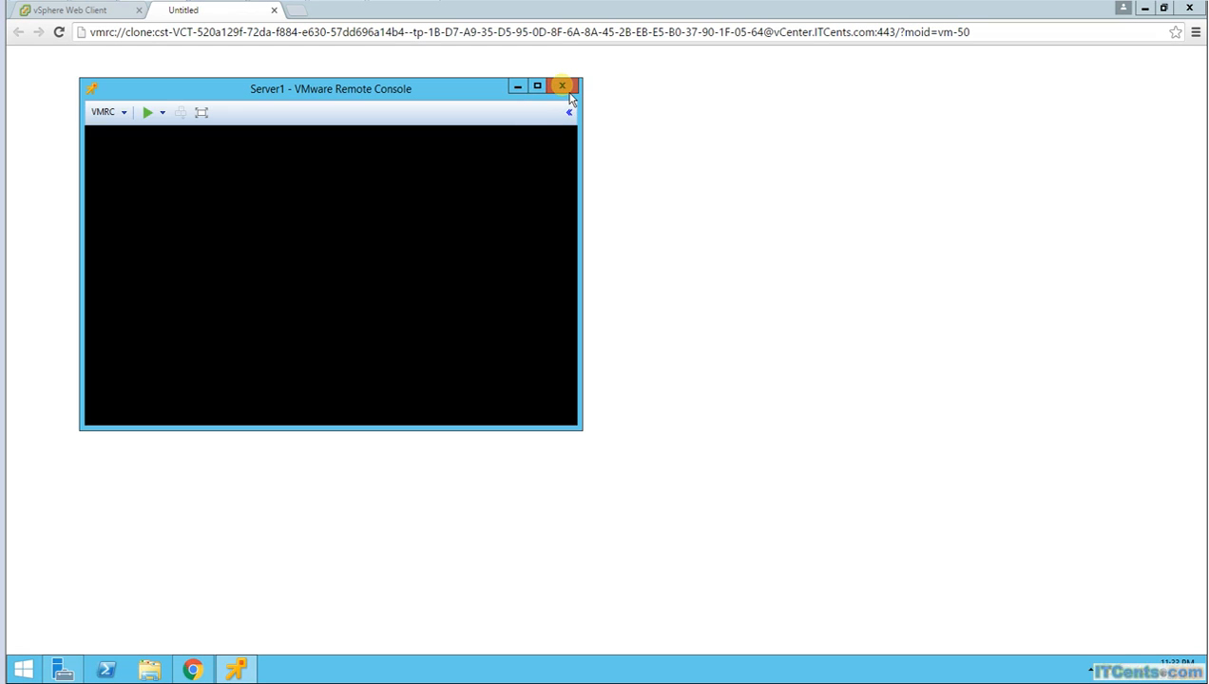
click(561, 86)
click(274, 9)
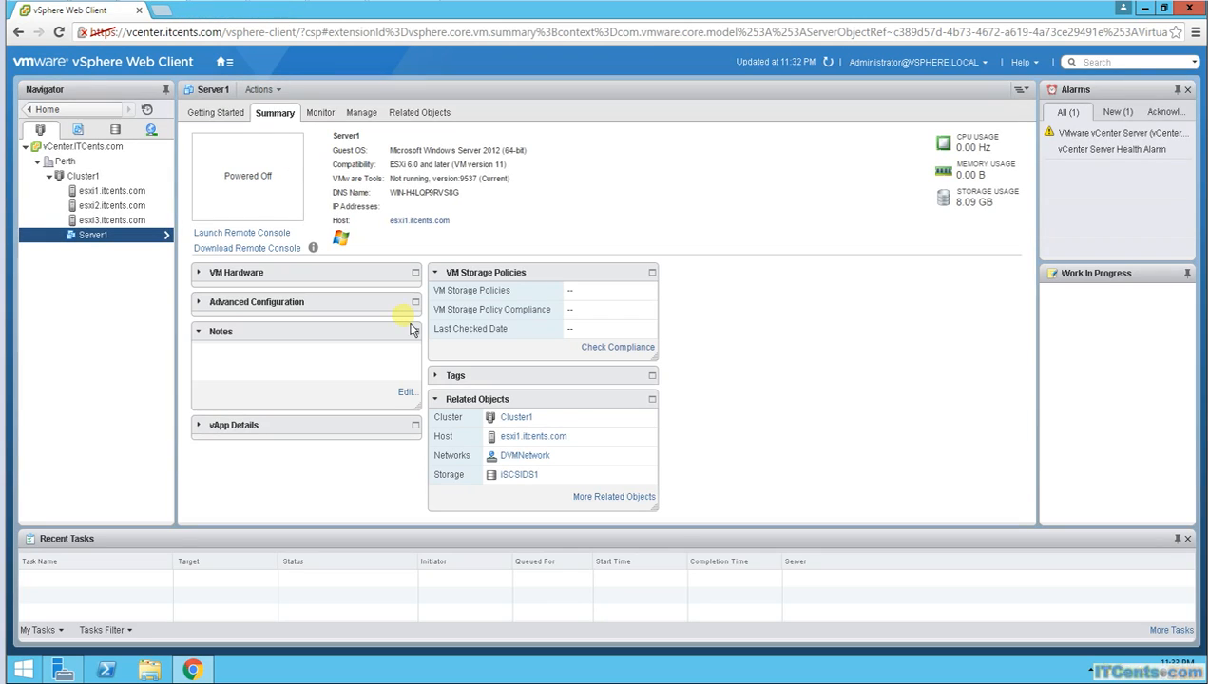
right_click(133, 249)
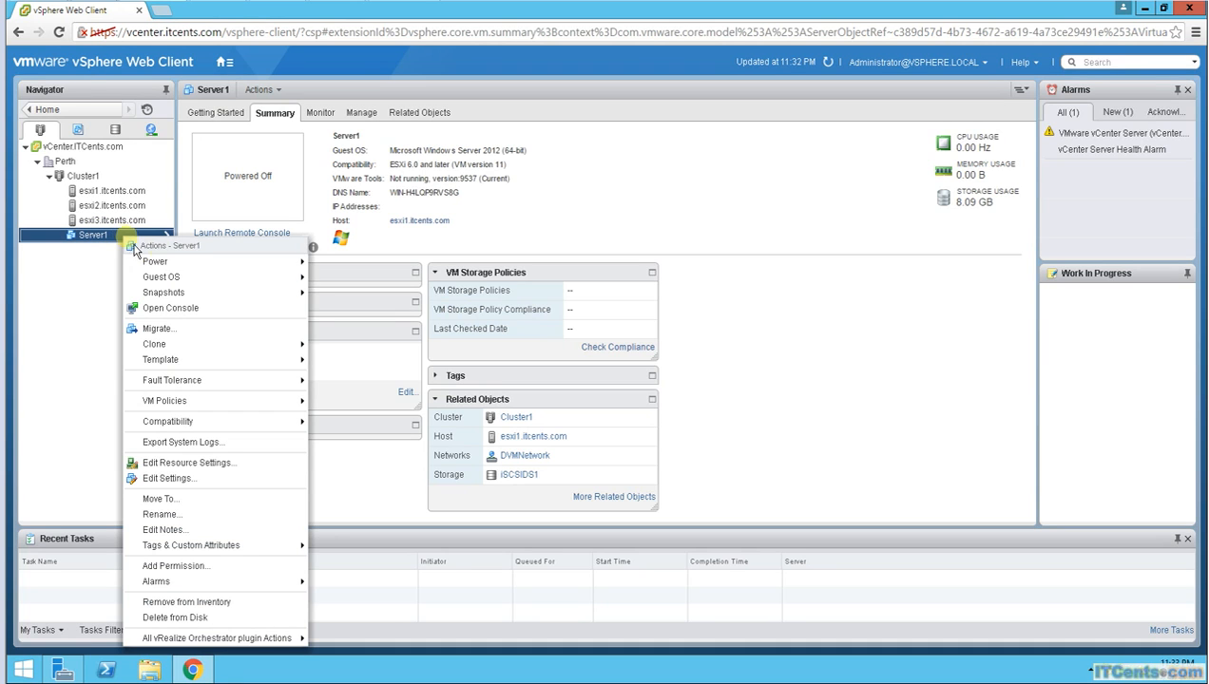
mouse_move(213, 361)
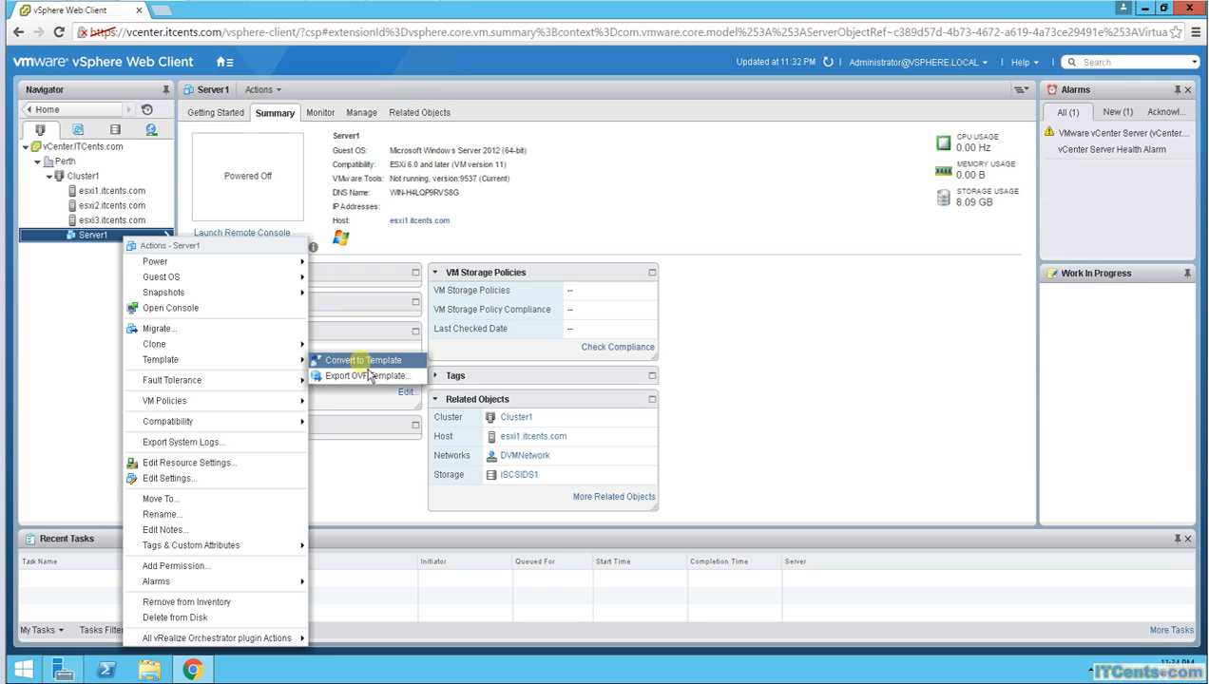
click(366, 376)
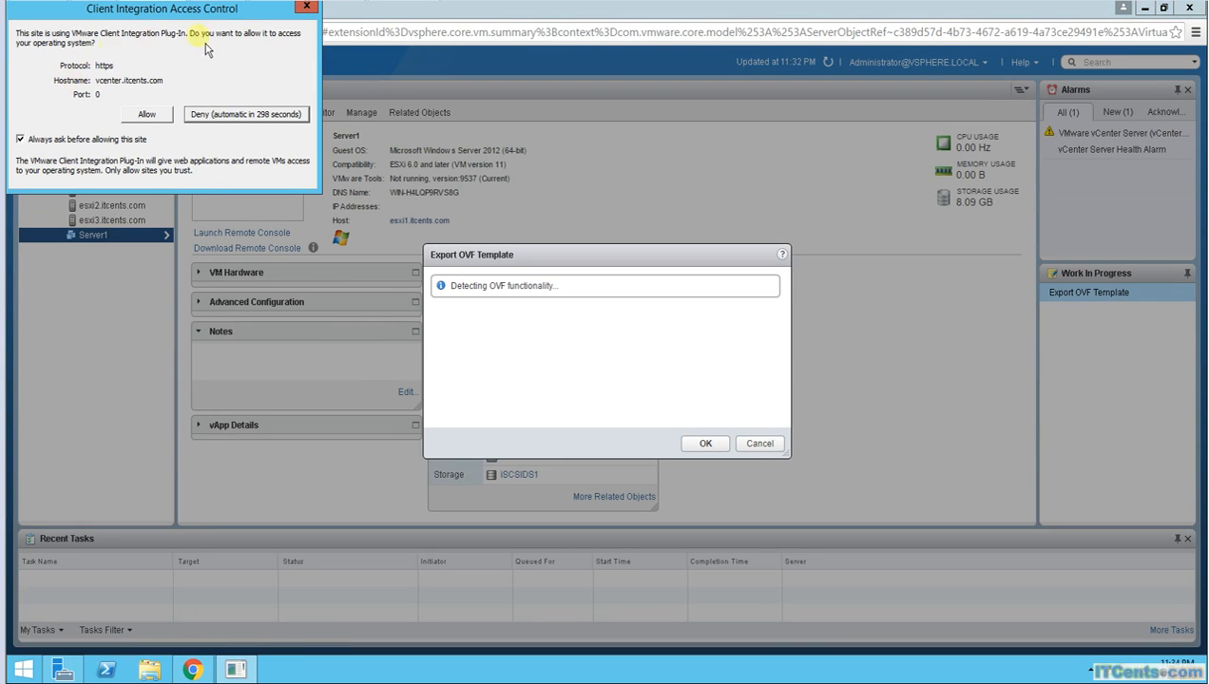
click(146, 115)
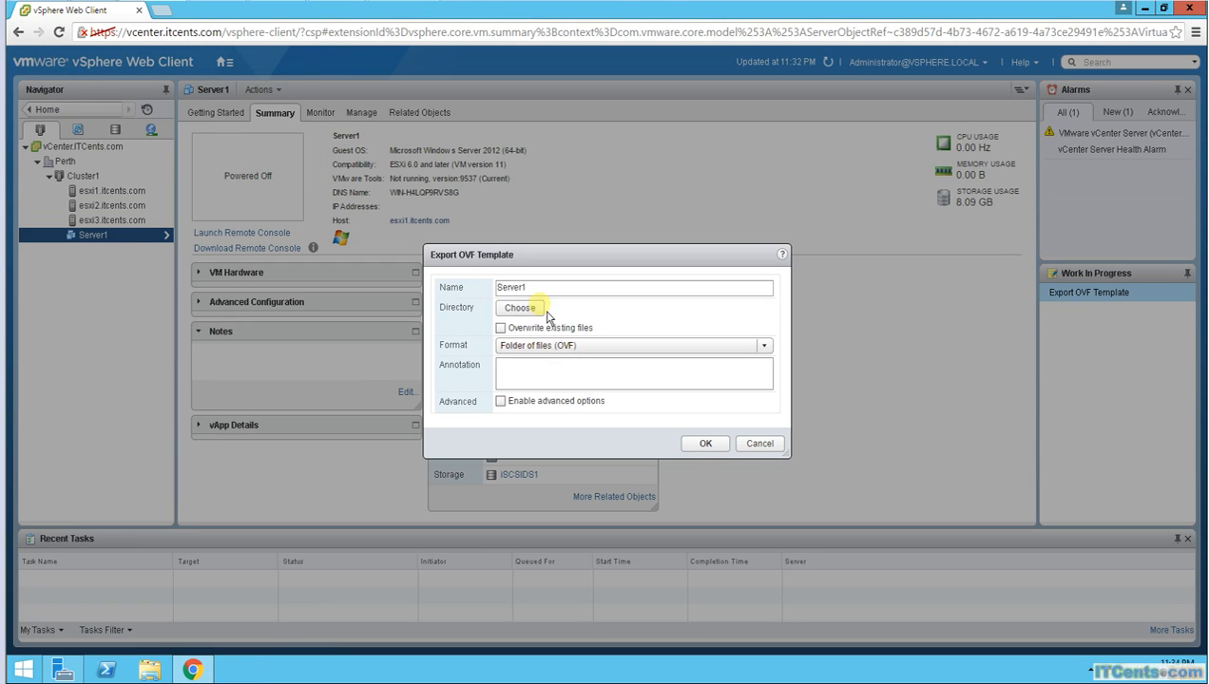
click(773, 355)
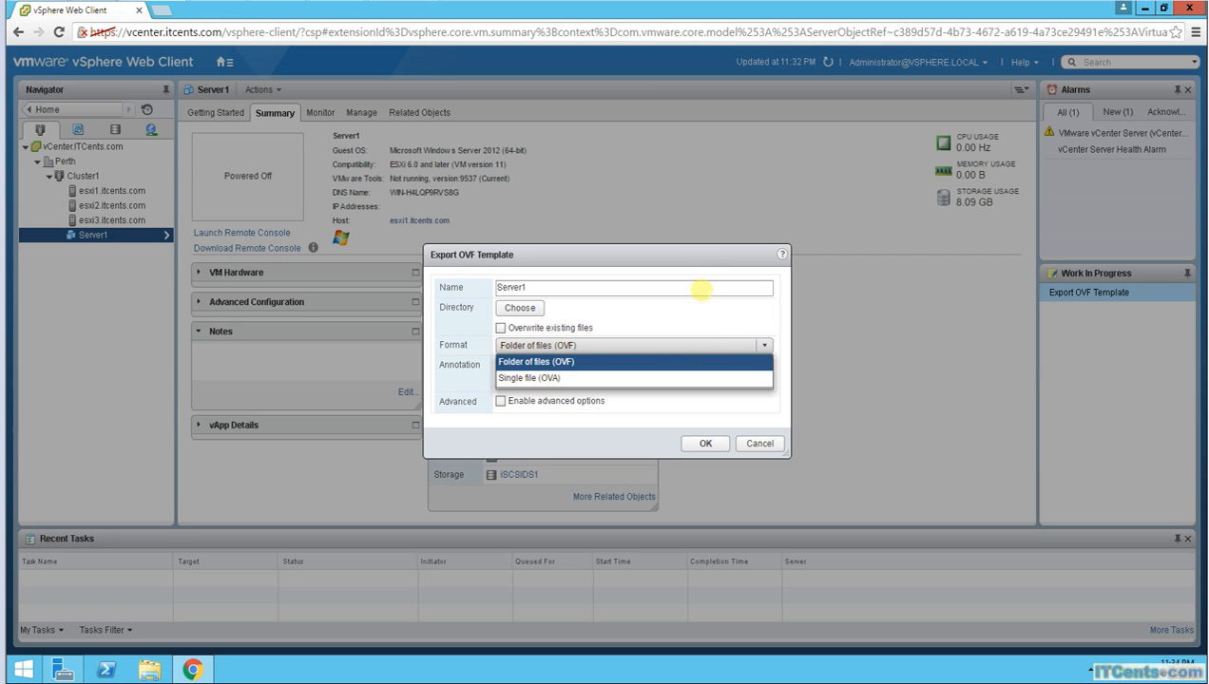
click(693, 274)
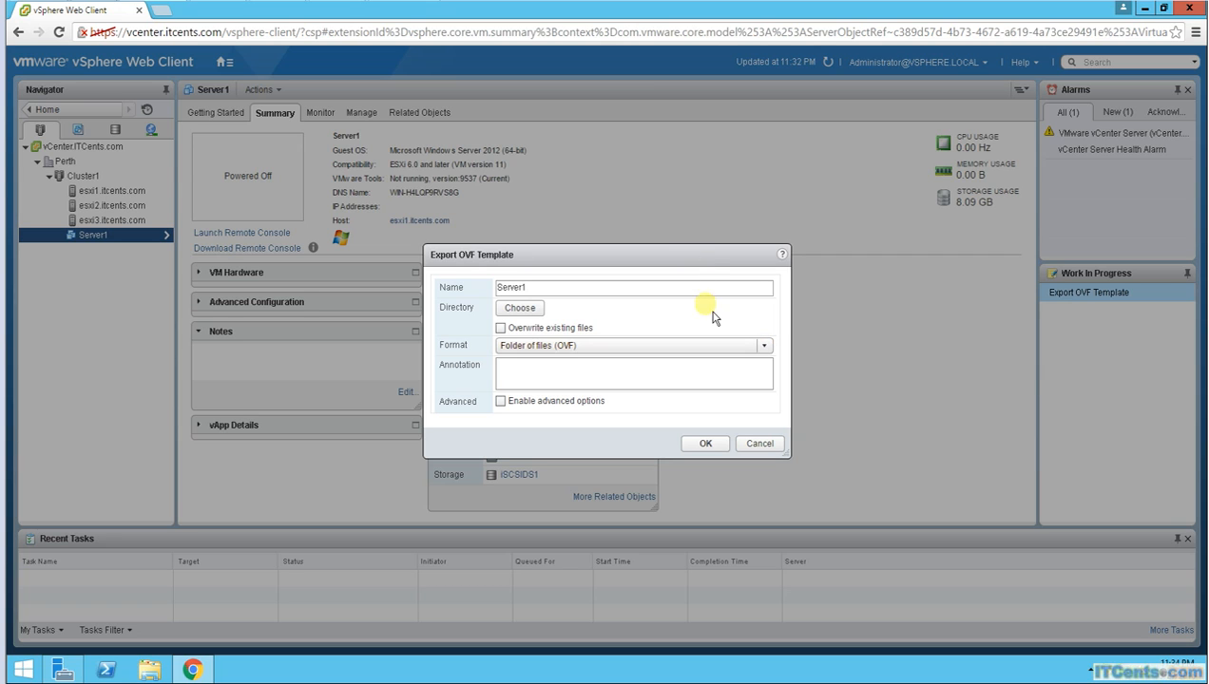
click(759, 444)
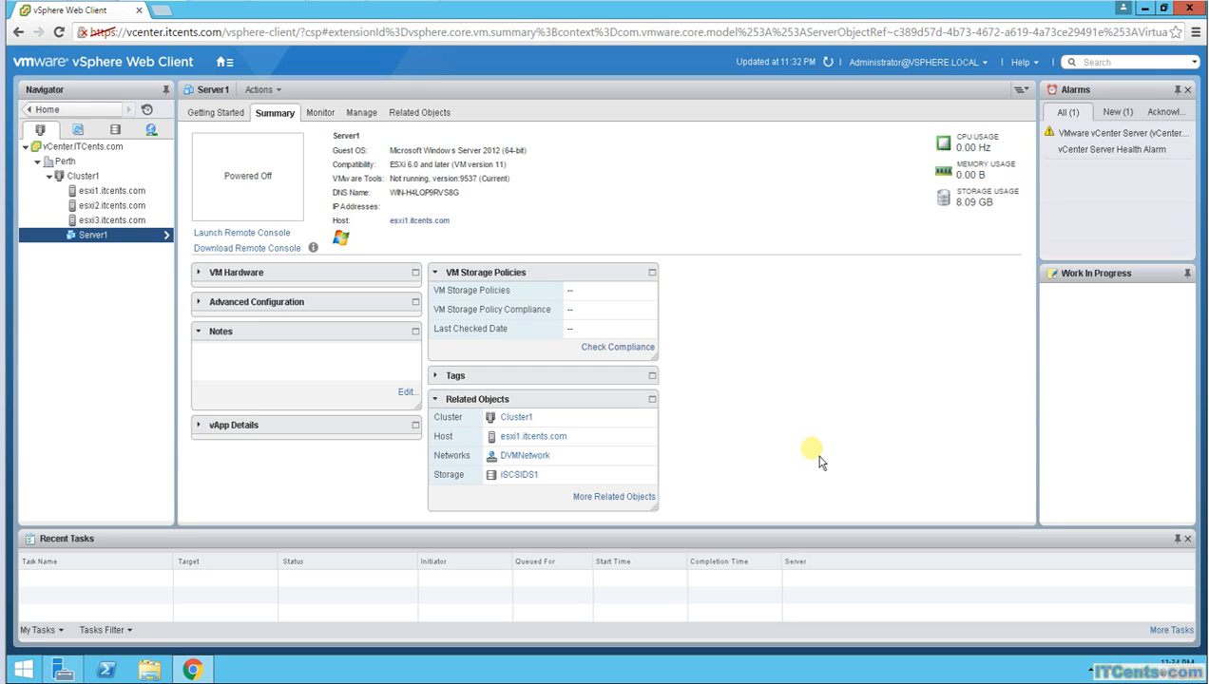
Step: Convert Server1 to a template, confirming with Yes
right_click(104, 239)
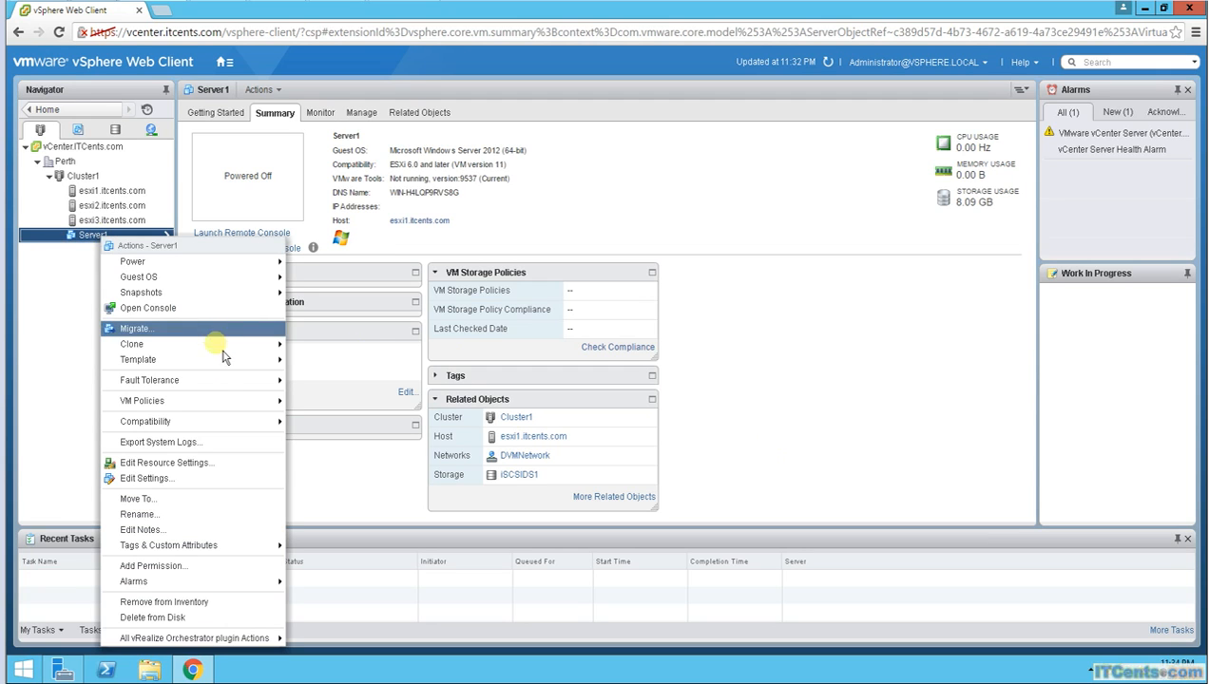
mouse_move(237, 428)
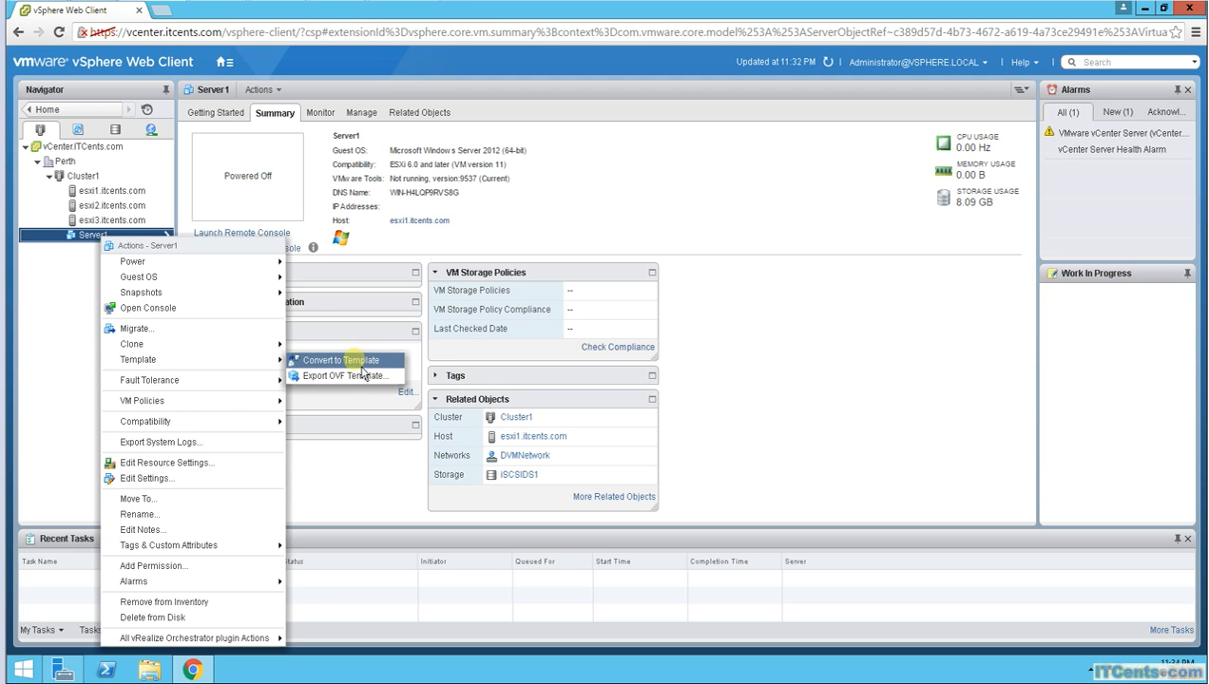
click(342, 360)
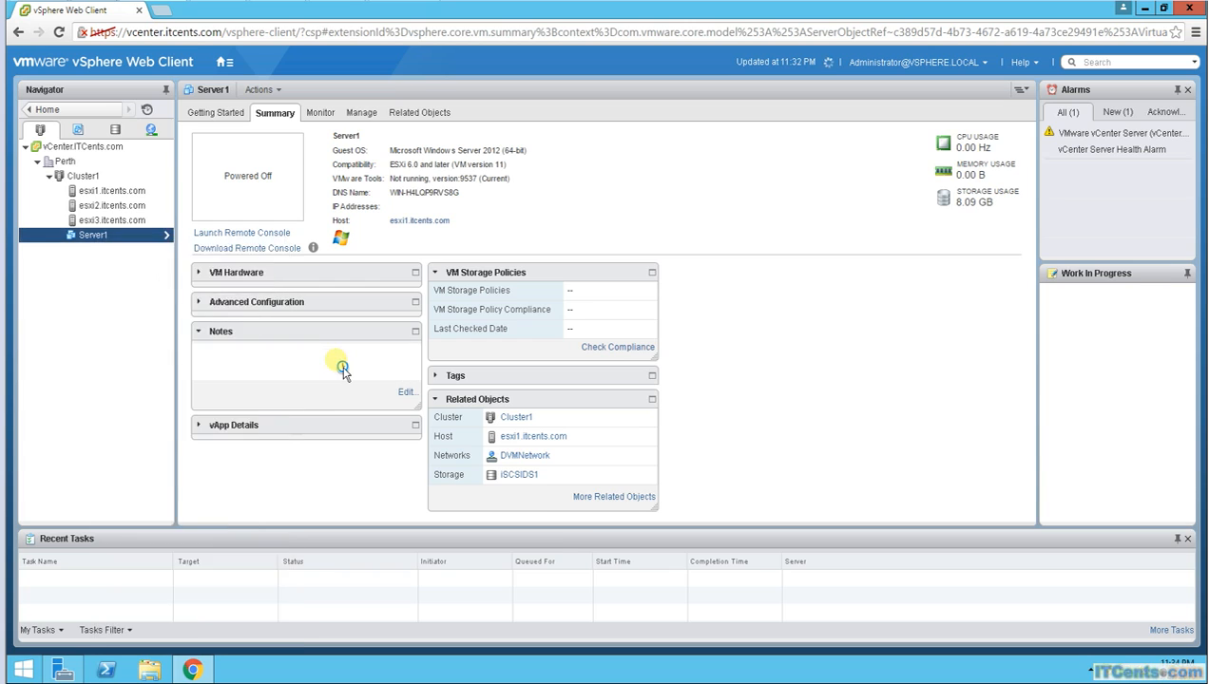
click(586, 379)
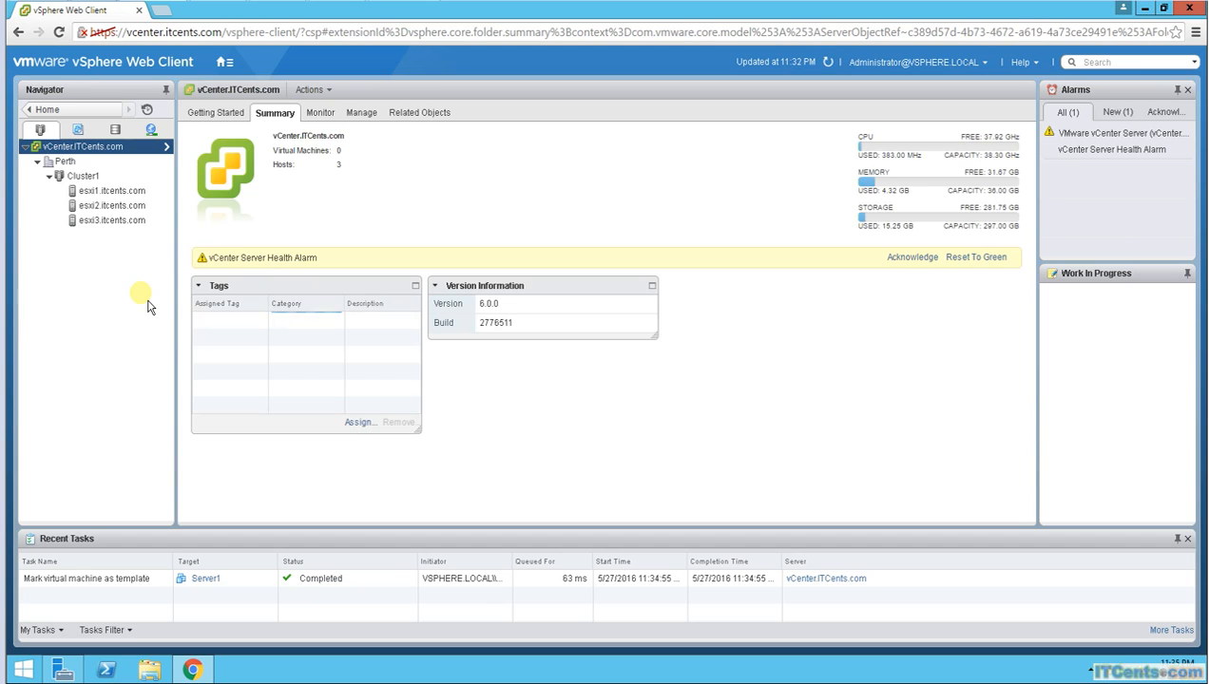
Step: Select the Server1 template under Perth in the VMs and Templates inventory
click(79, 131)
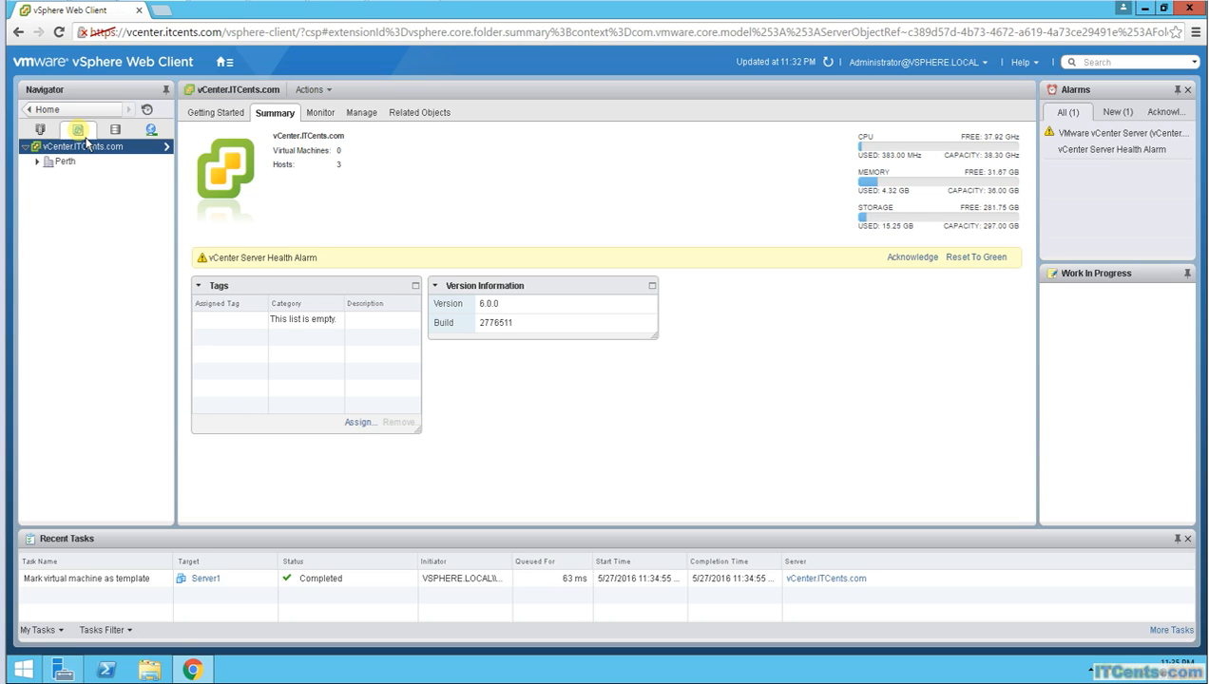
click(53, 163)
click(36, 162)
click(80, 175)
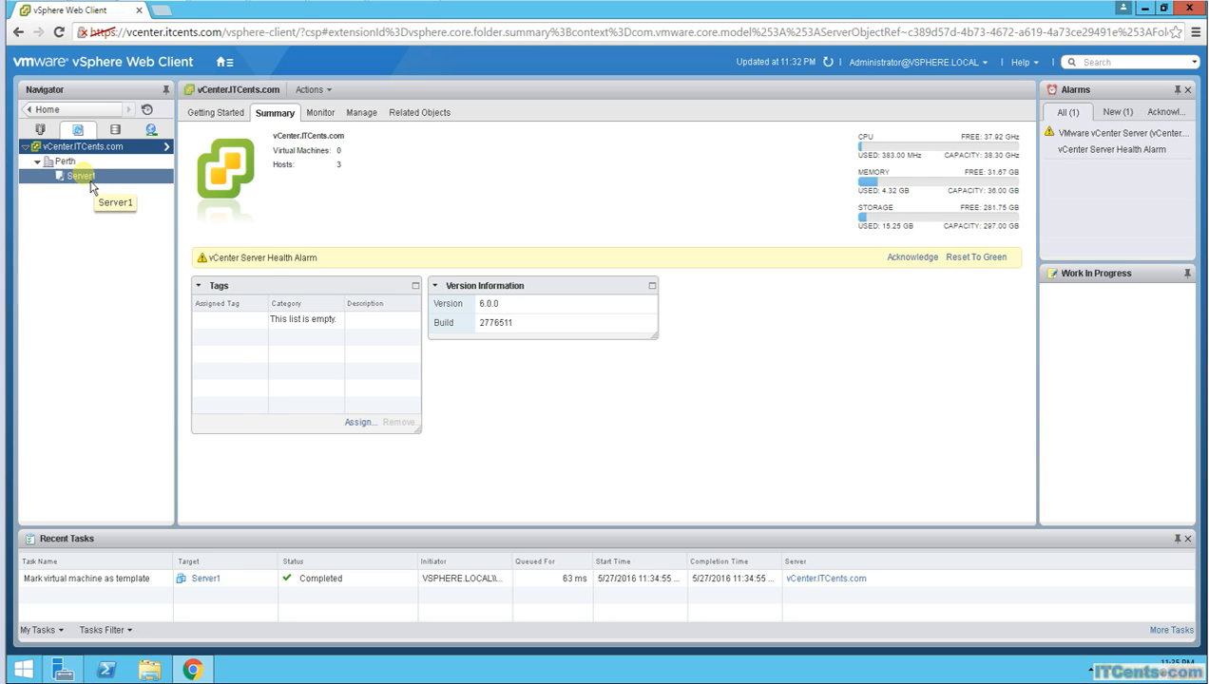
right_click(88, 178)
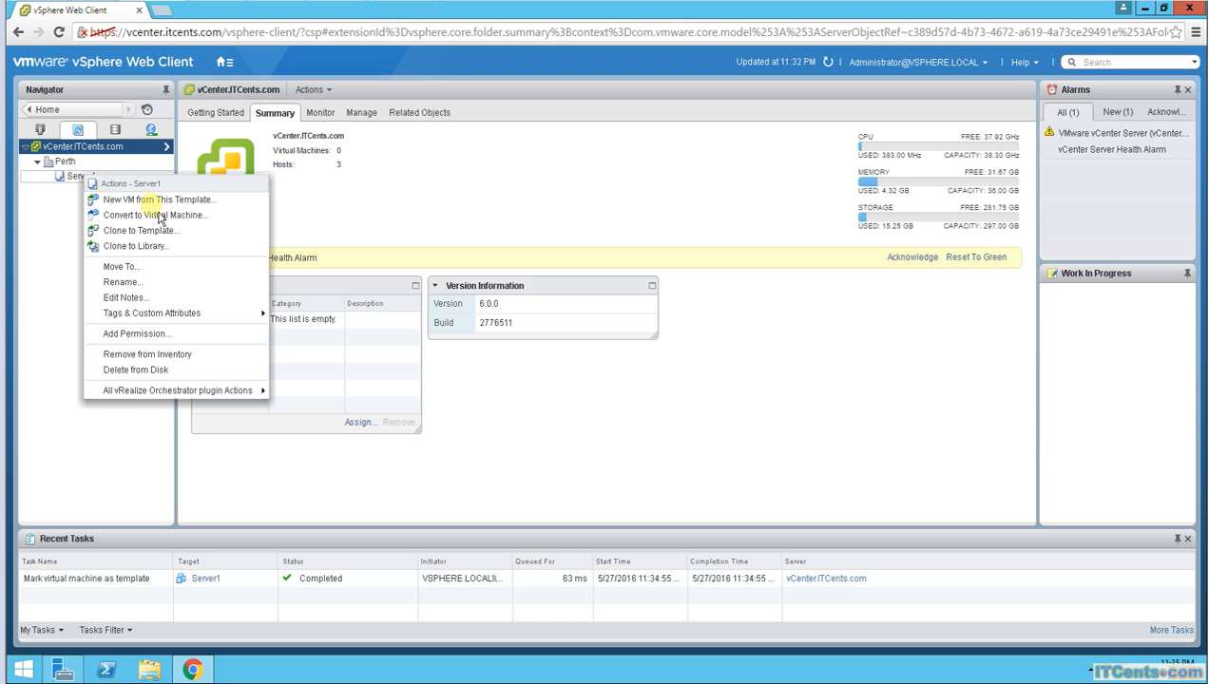
Step: Clone Server1 to a template named T_Win2012R2 in the Perth folder
click(134, 231)
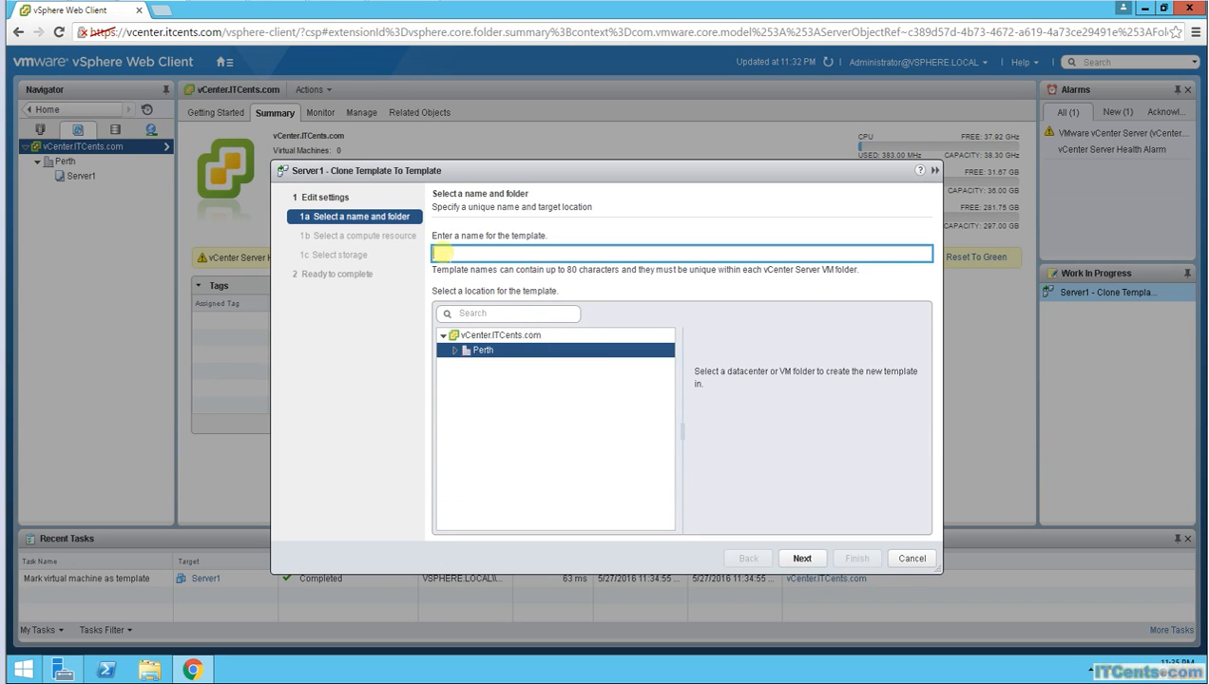
text(T_Win20120R2)
click(457, 351)
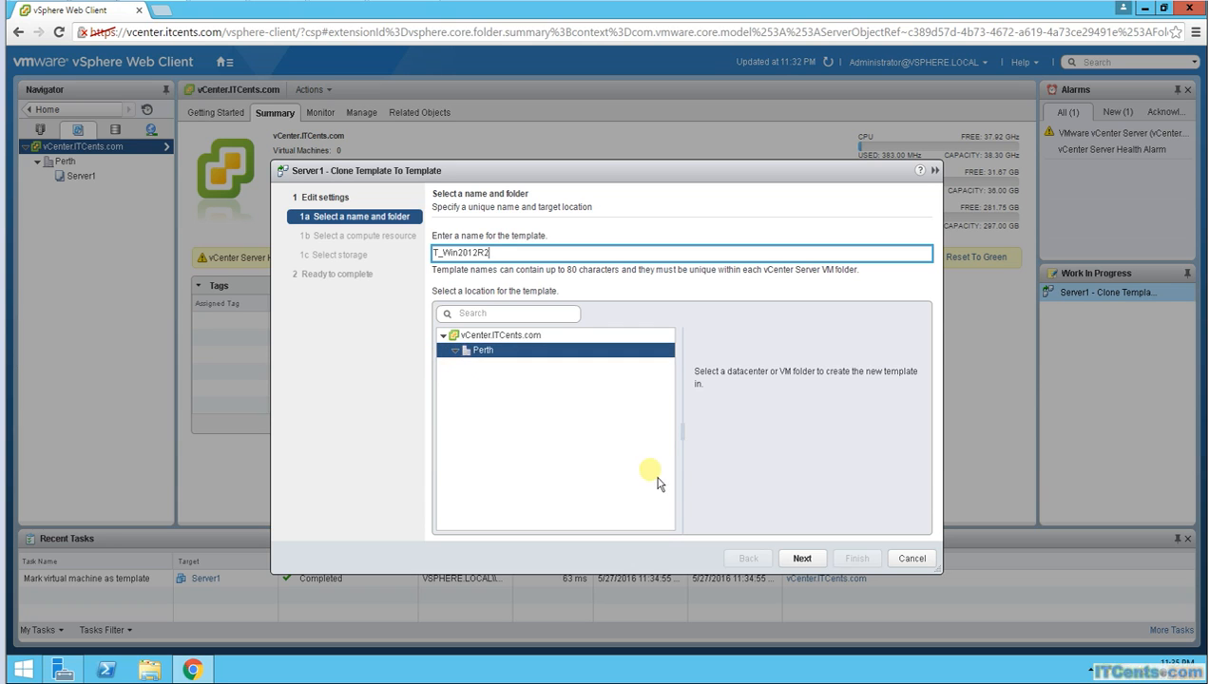
click(802, 563)
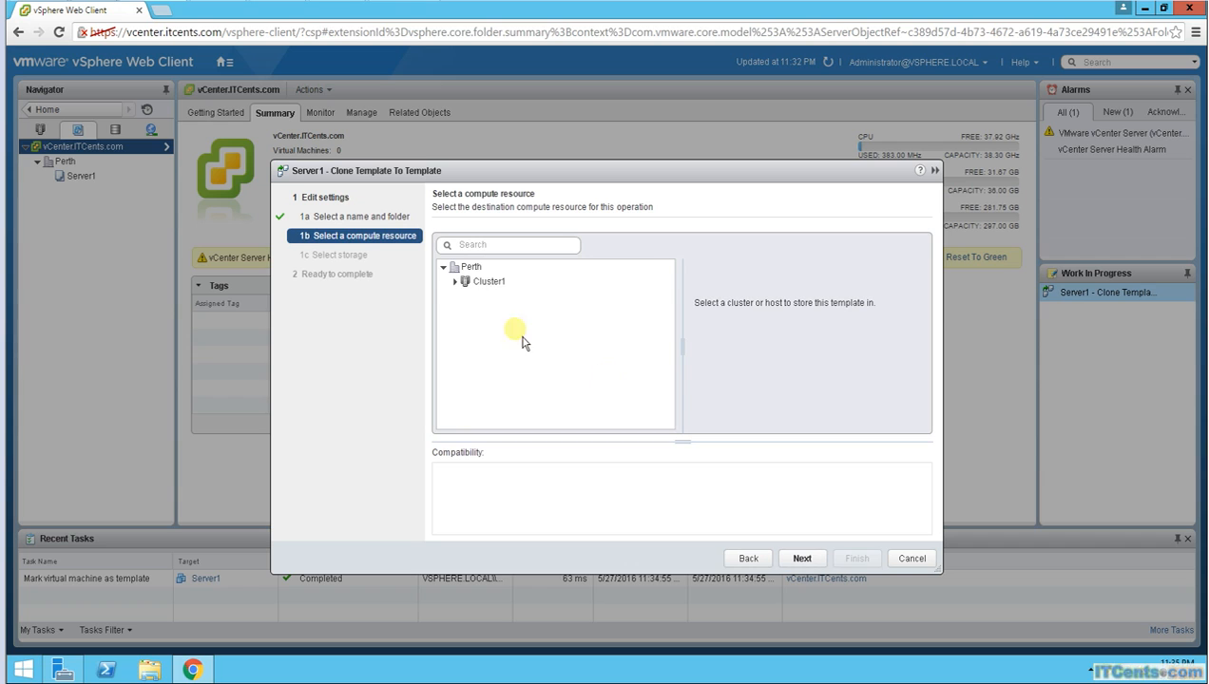
Step: Choose host esxi2 in Cluster1 as the clone's compute resource
click(462, 287)
click(463, 289)
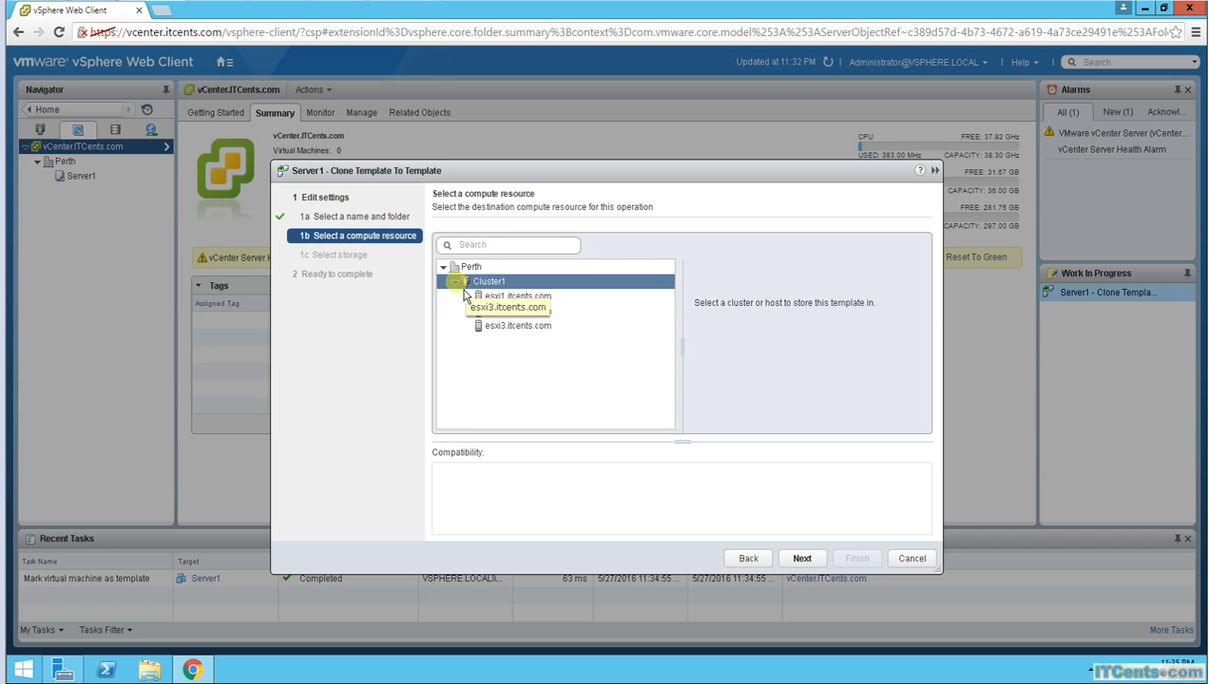
click(521, 297)
click(499, 311)
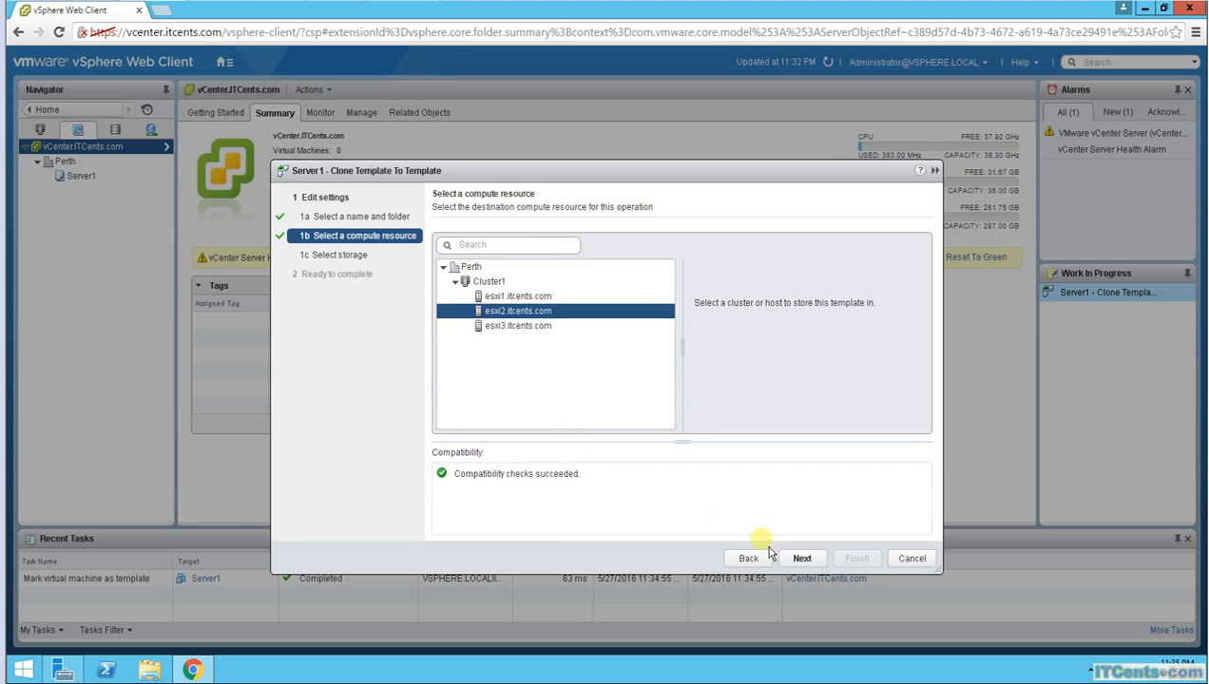
click(803, 559)
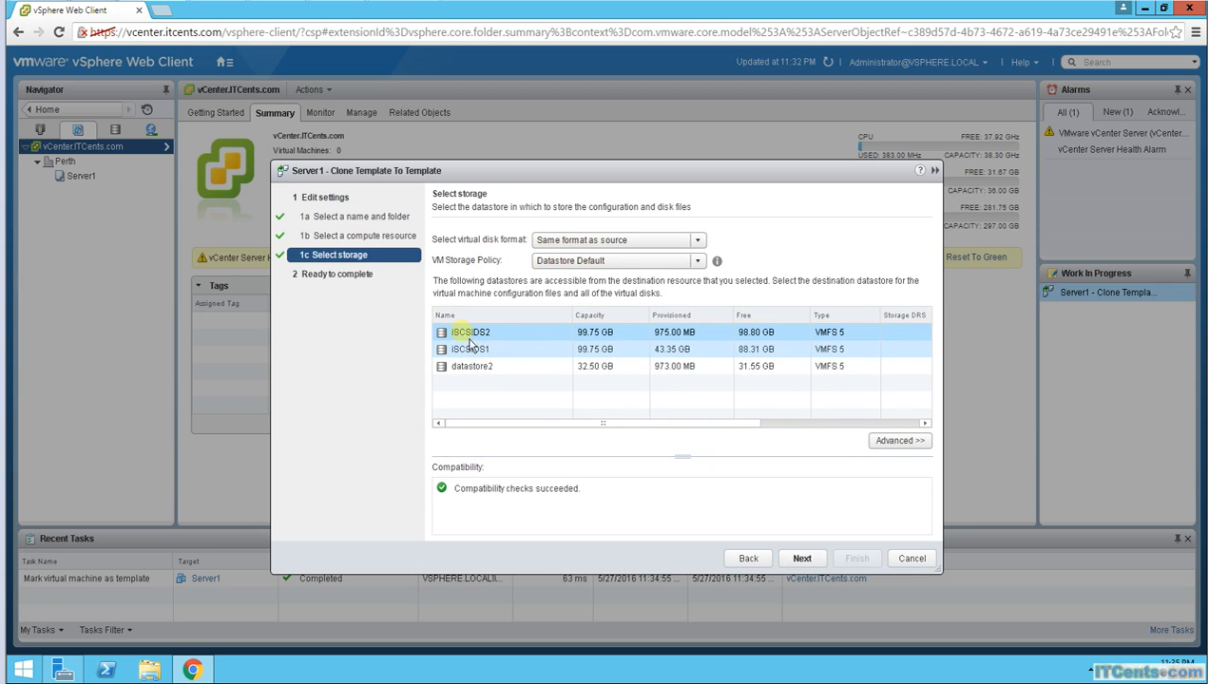
Step: Store the clone on datastore iSCSIDS2 and finish the wizard
click(475, 334)
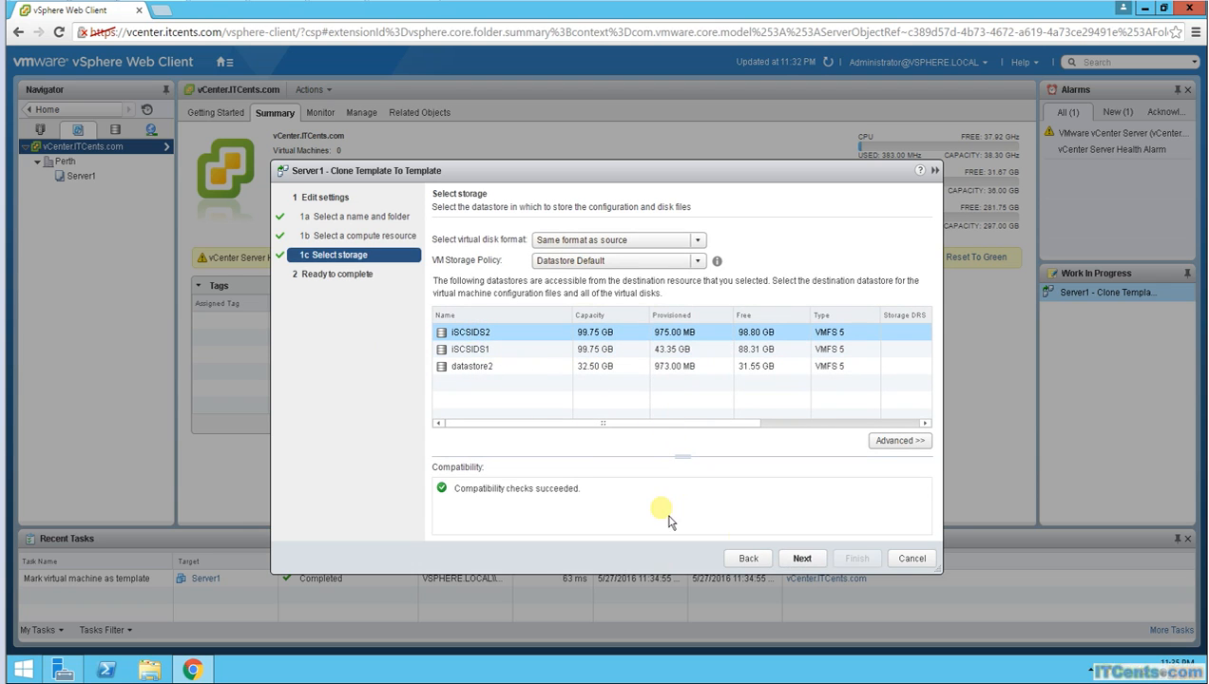
click(804, 561)
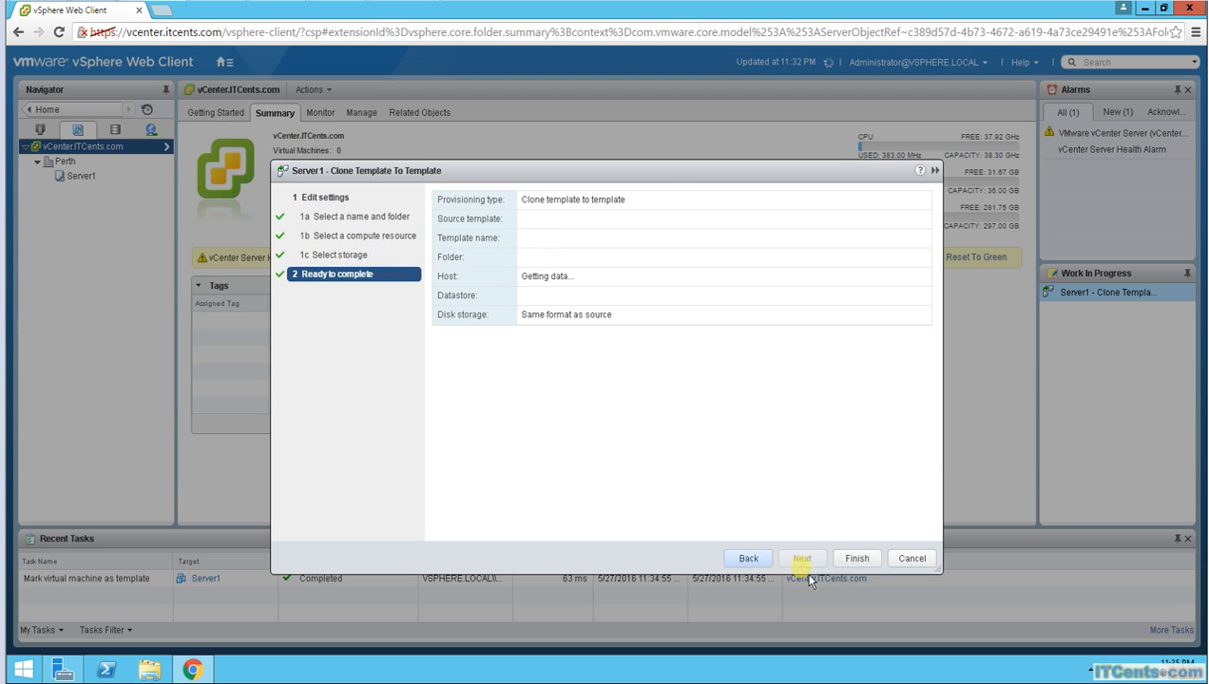
click(857, 559)
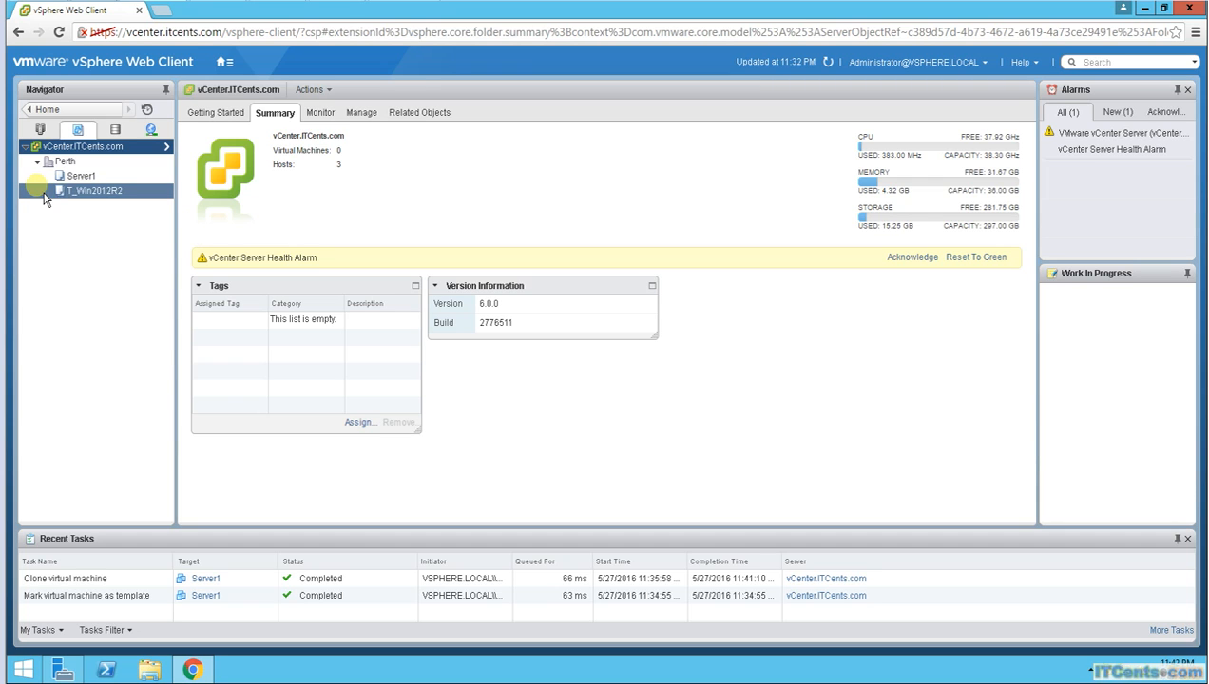
right_click(104, 192)
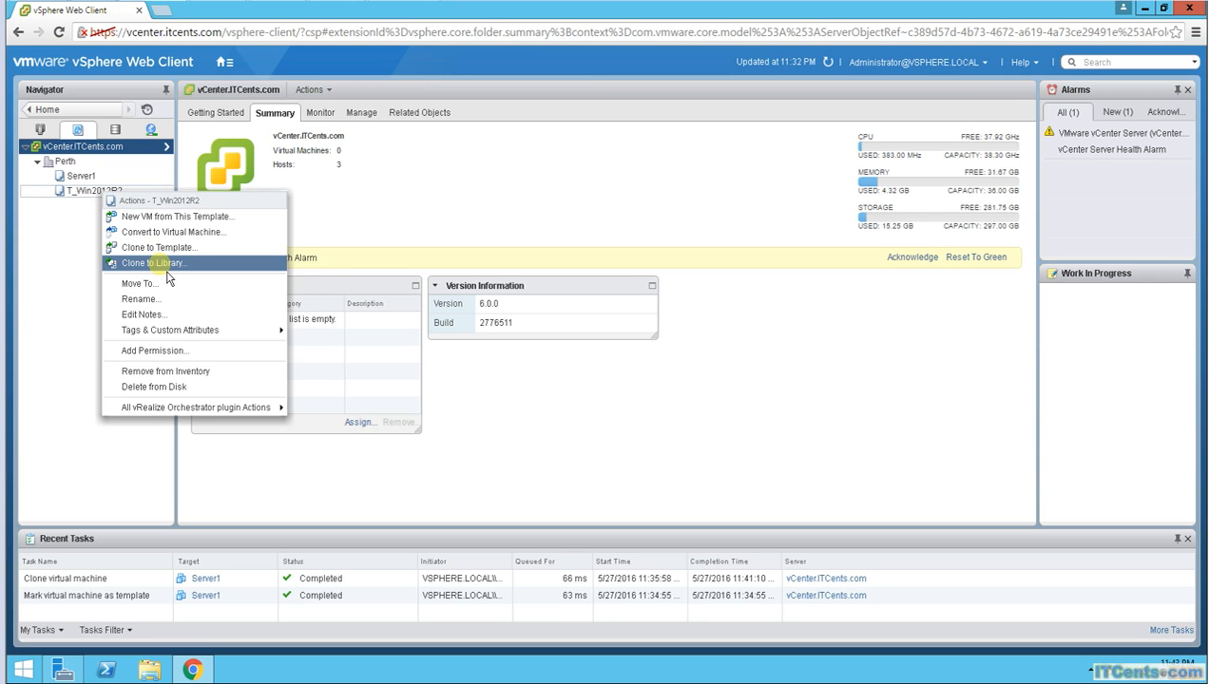
click(57, 249)
click(78, 176)
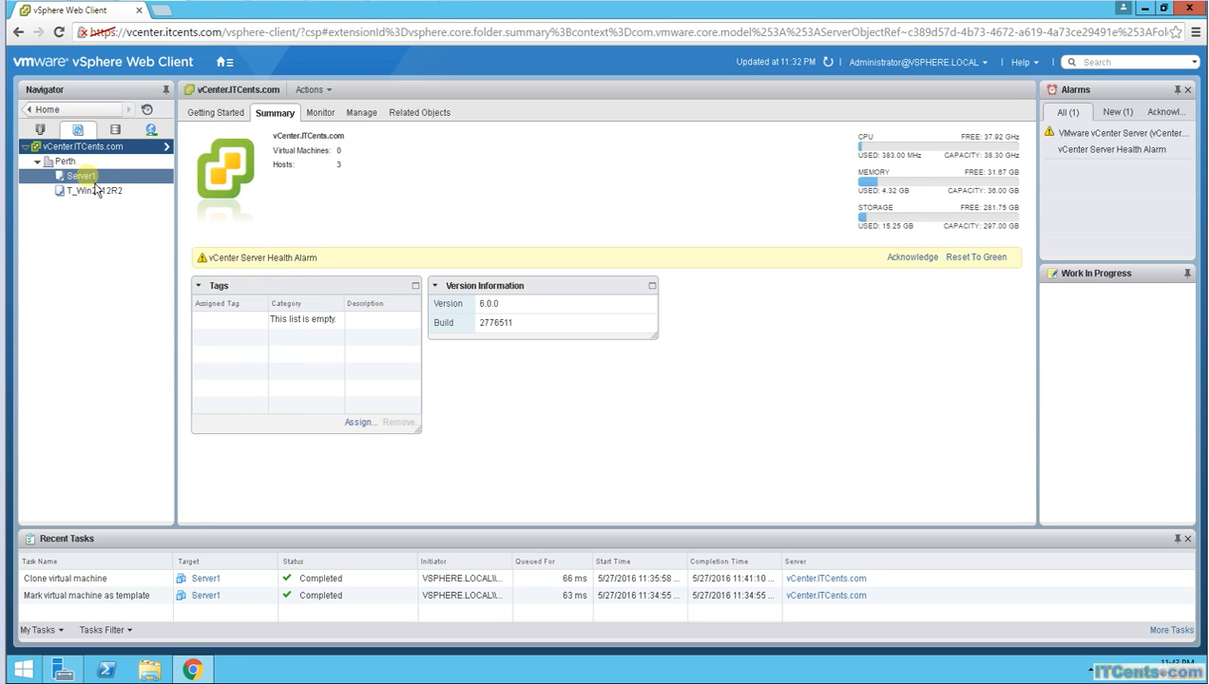
right_click(95, 185)
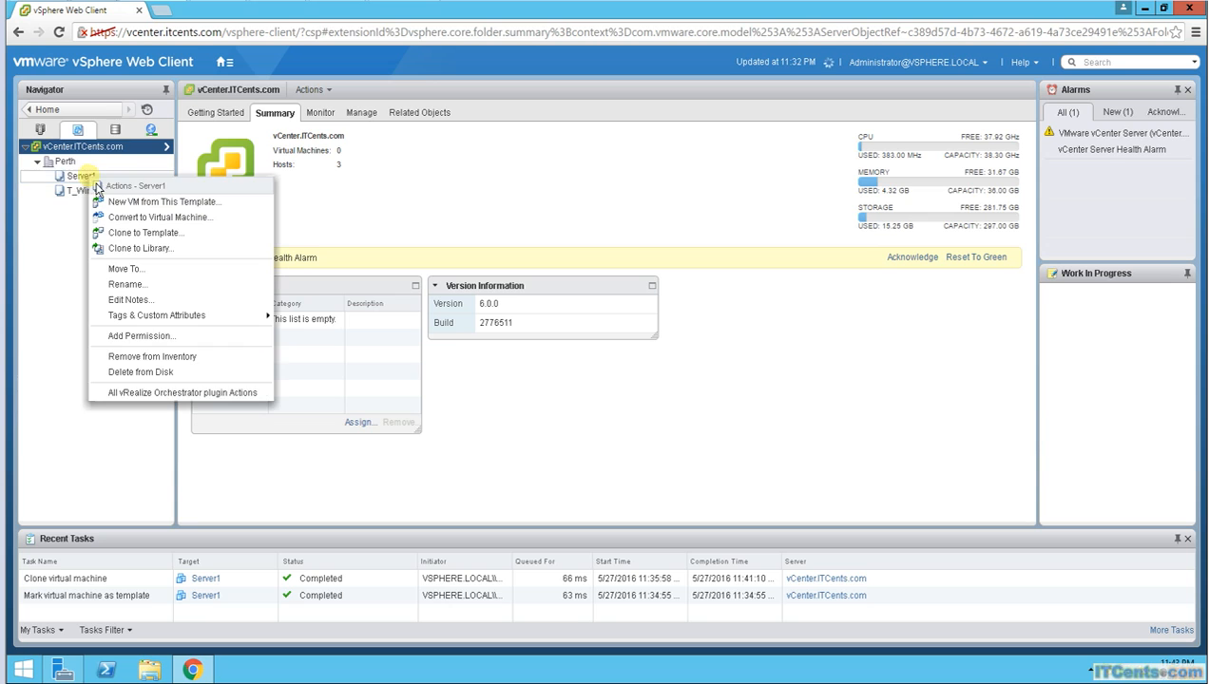
click(171, 221)
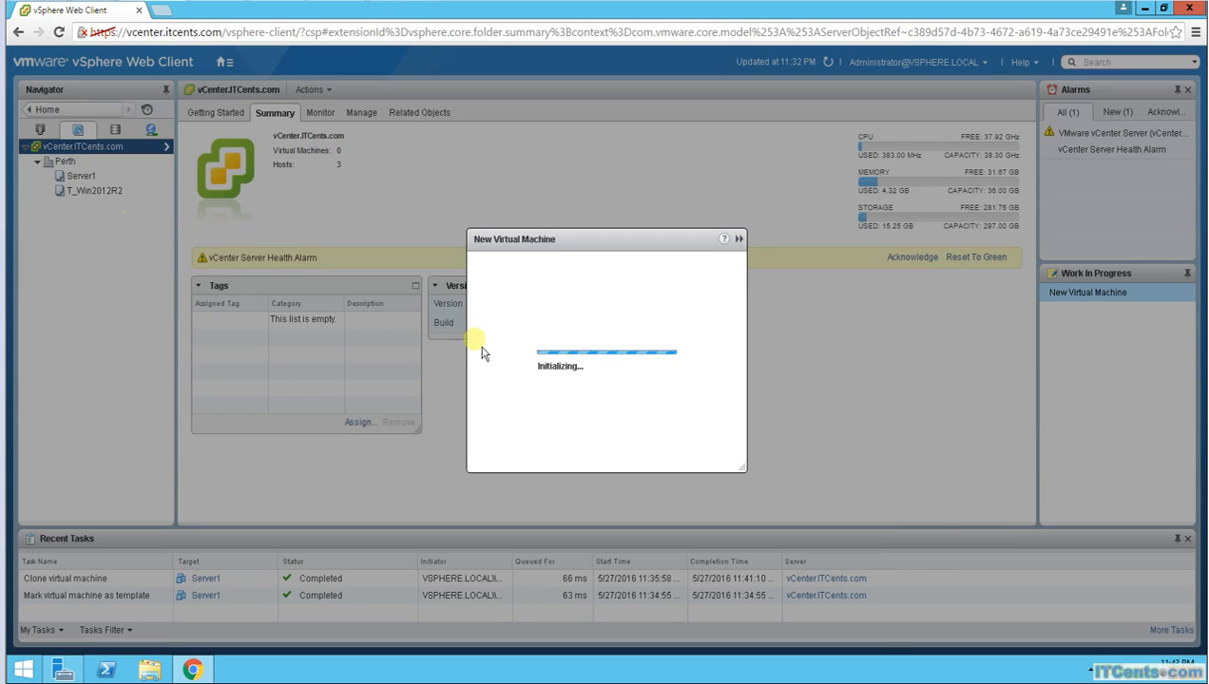
click(480, 283)
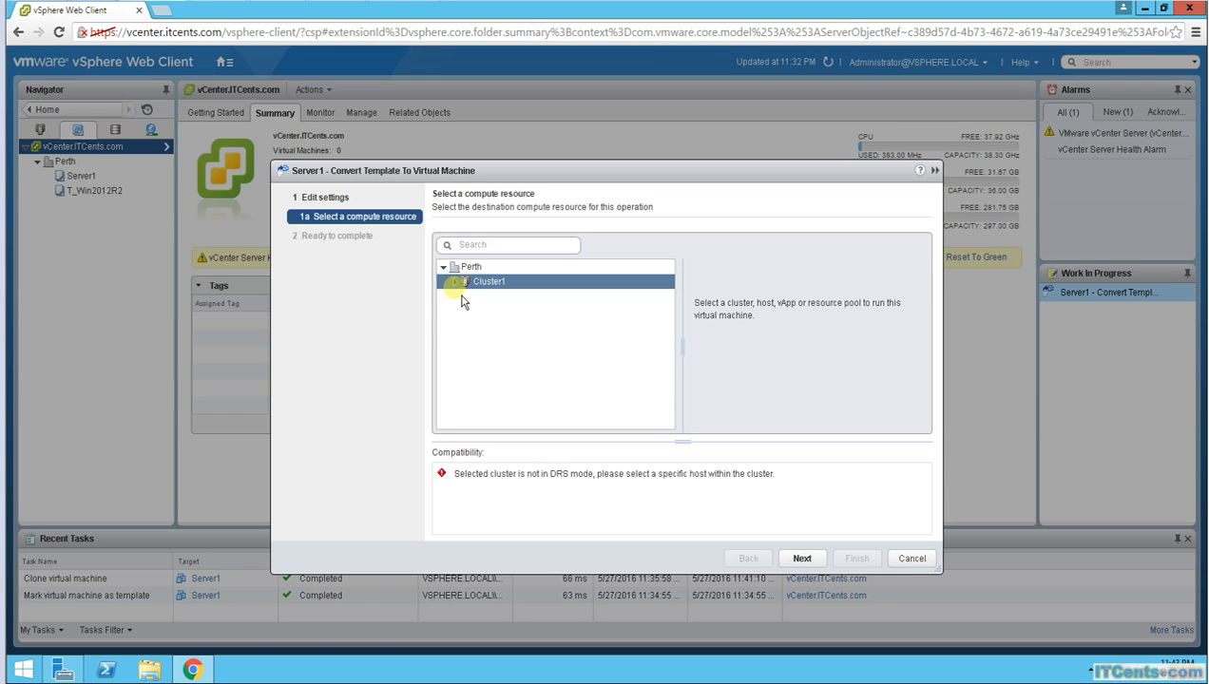
click(456, 281)
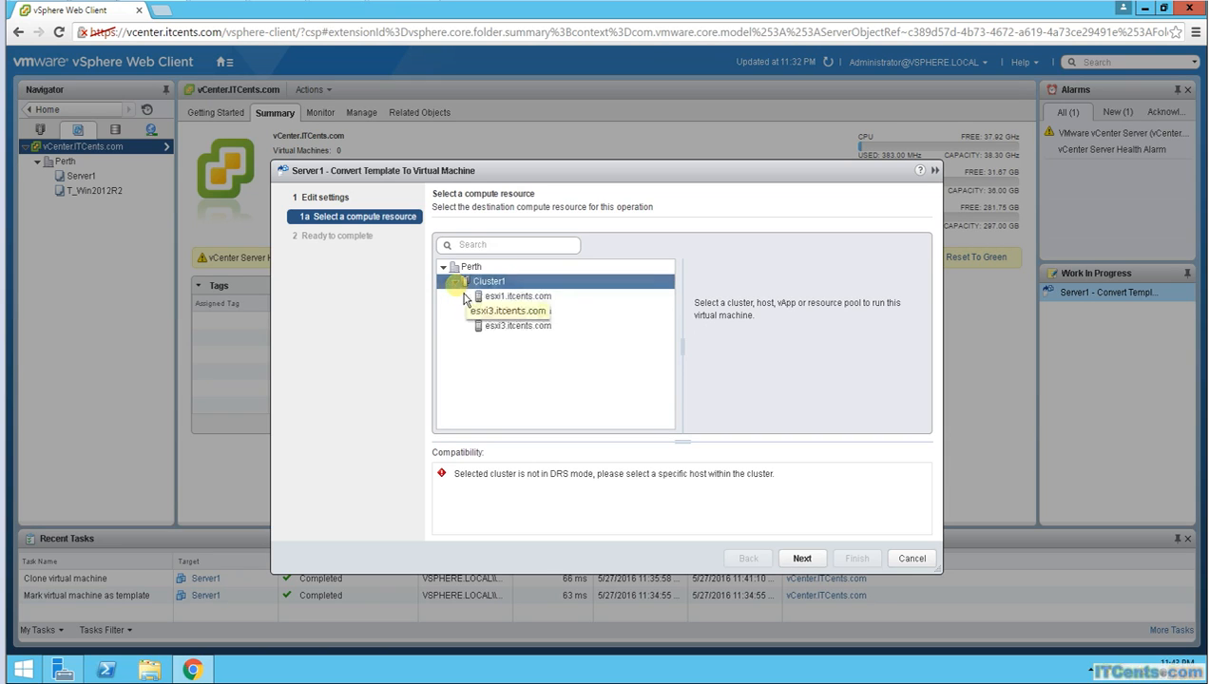
click(508, 297)
click(798, 558)
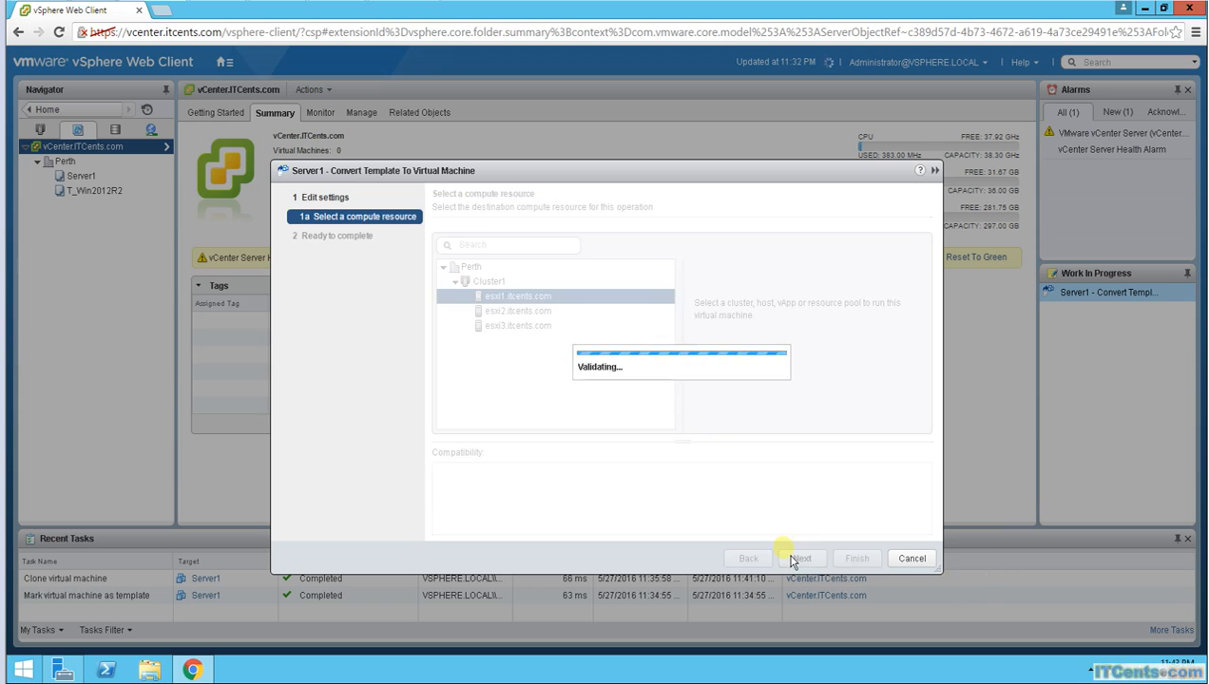
click(798, 558)
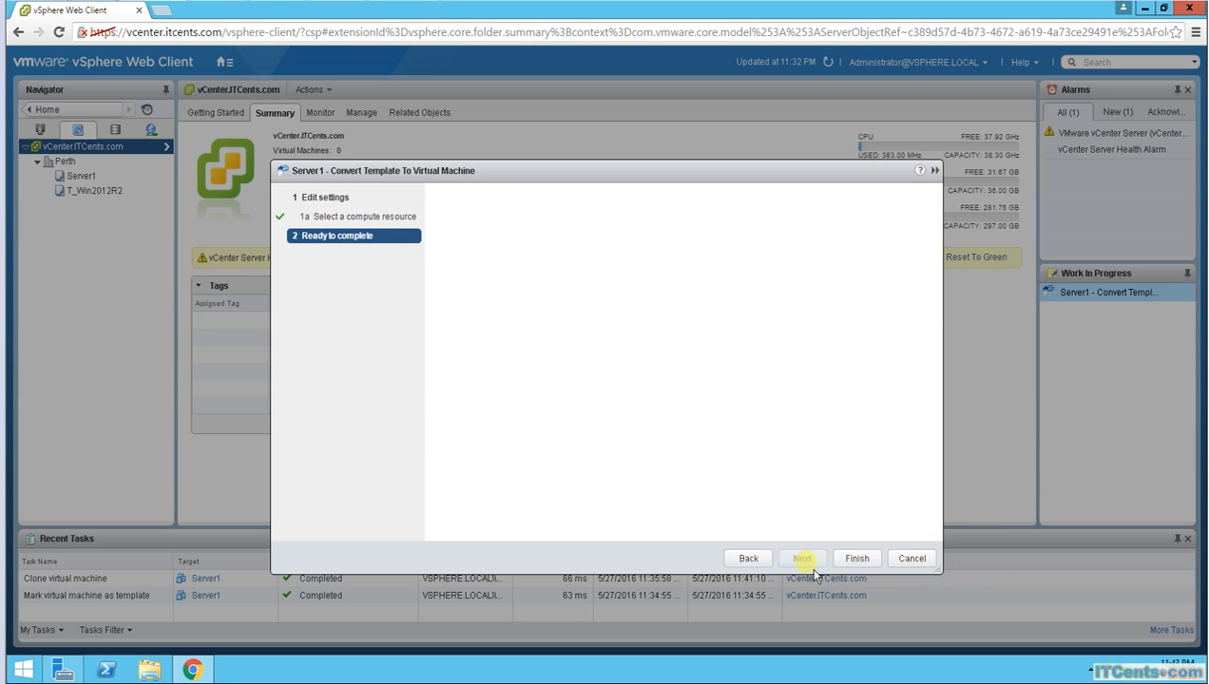
click(857, 559)
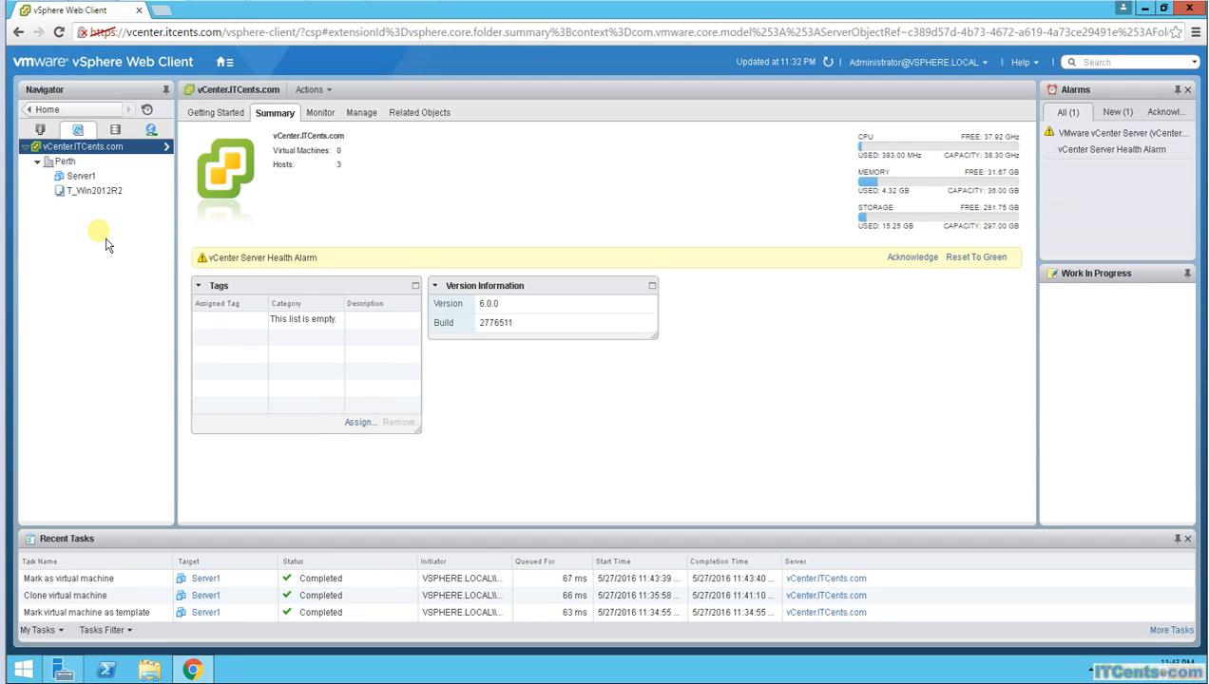
click(83, 177)
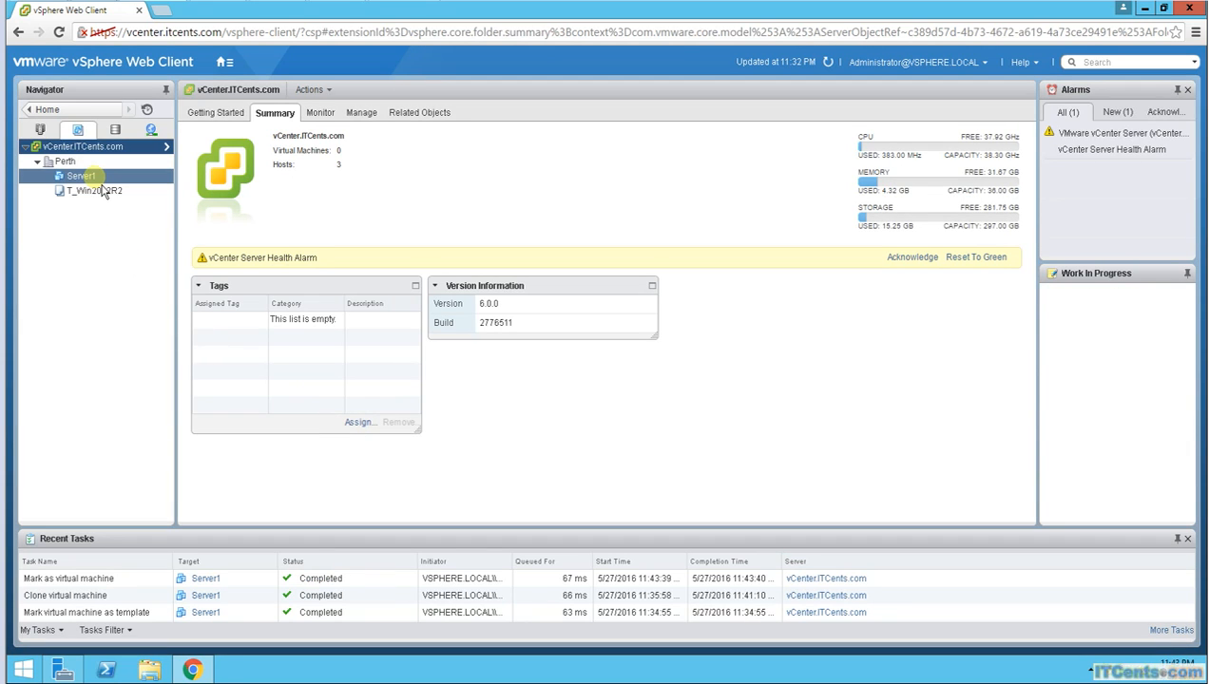
right_click(103, 195)
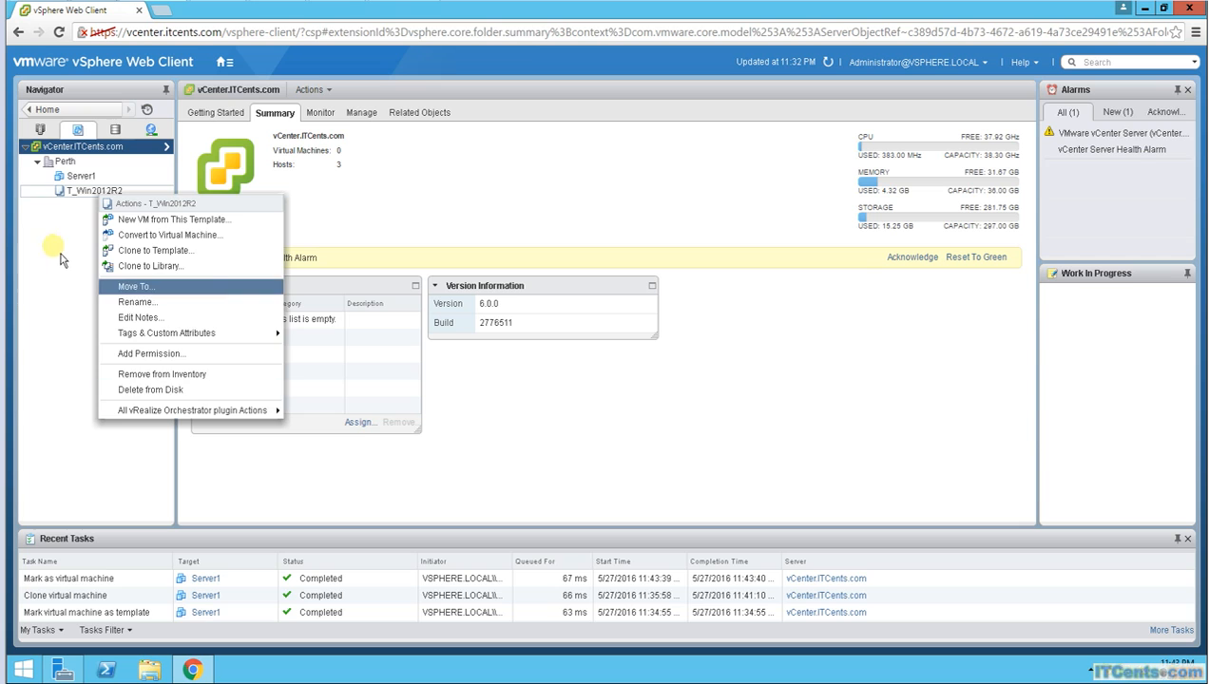
click(79, 181)
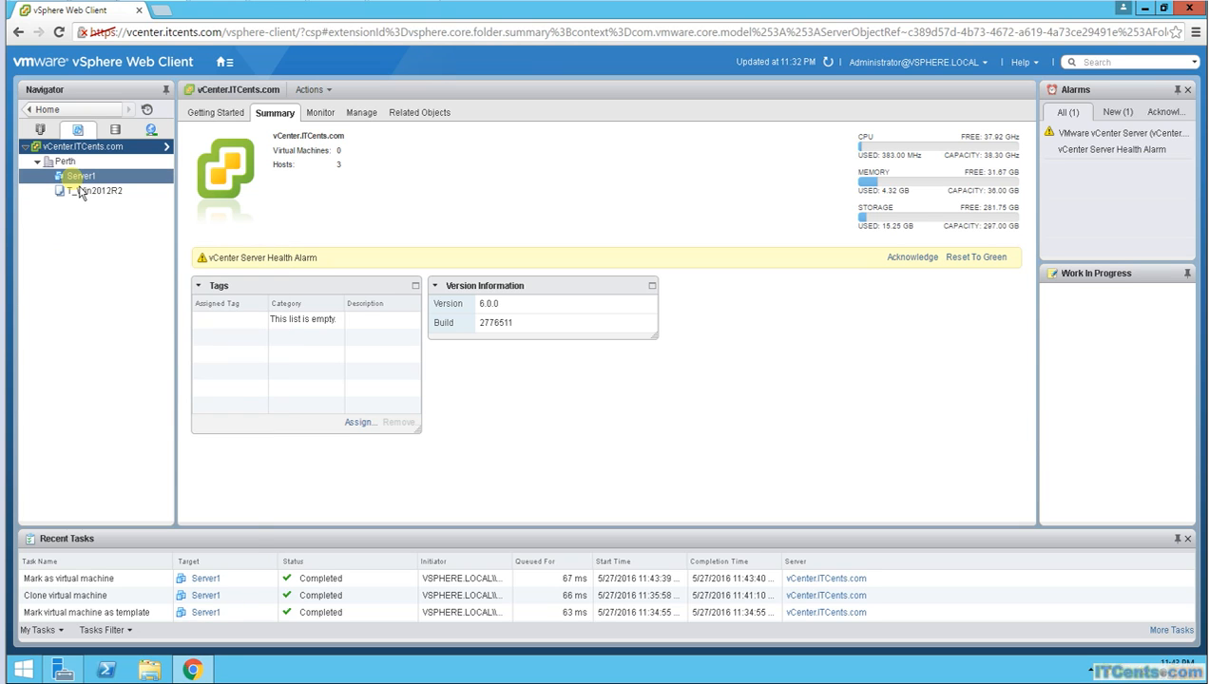
right_click(79, 181)
click(121, 422)
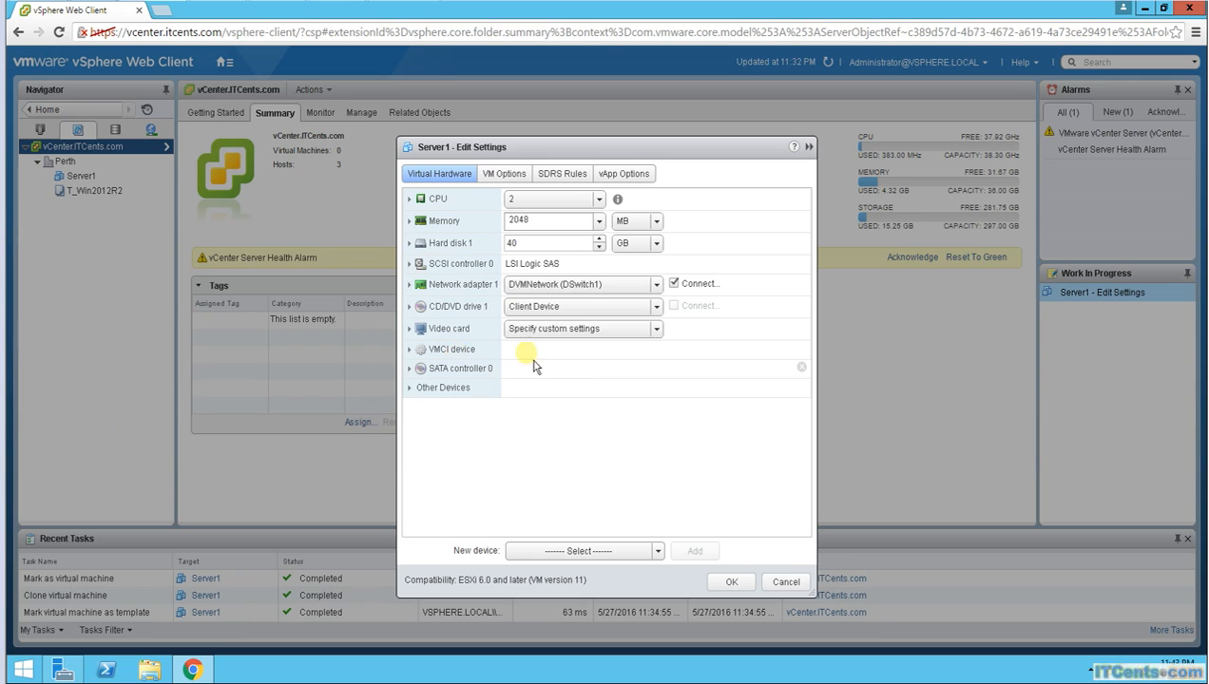
click(787, 582)
click(107, 192)
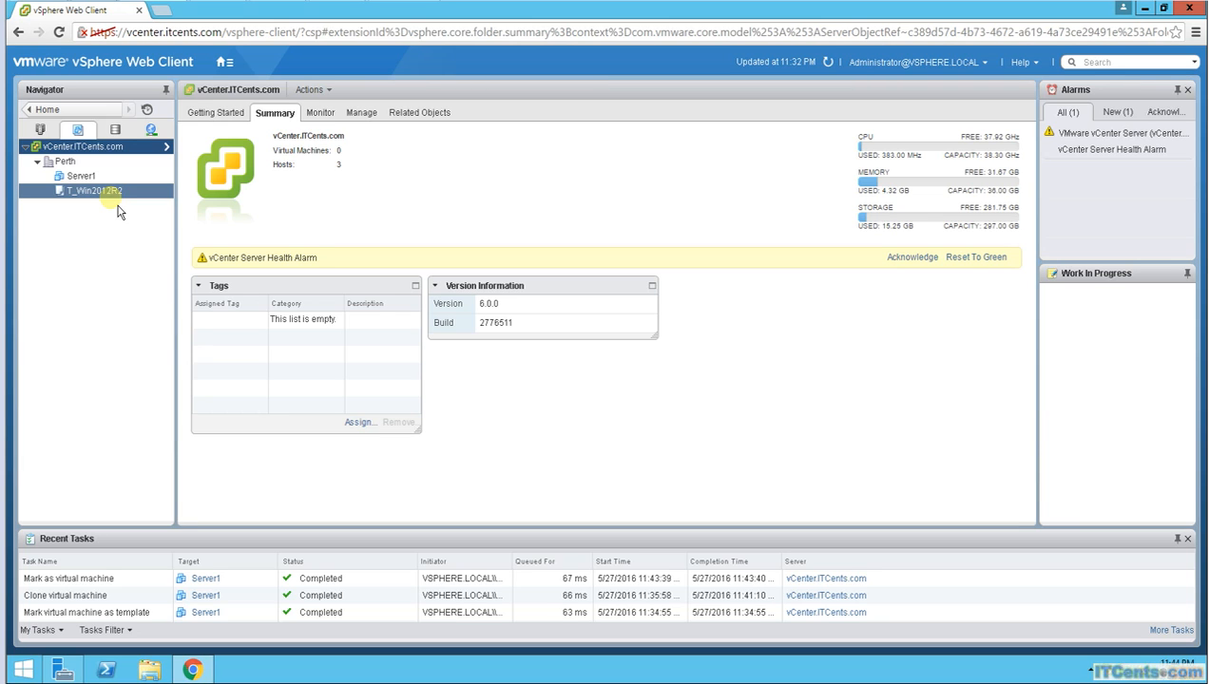
Step: Browse Server1's Template actions, then open the action menu for T_Win2012R2
click(80, 176)
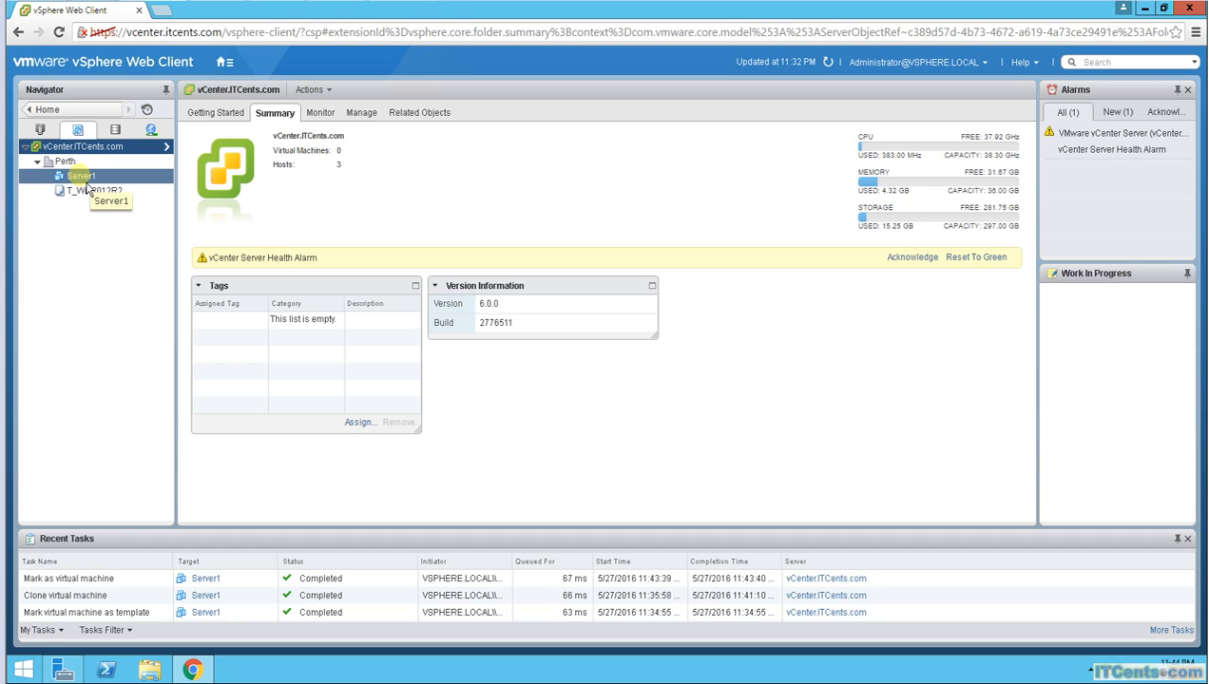
right_click(86, 185)
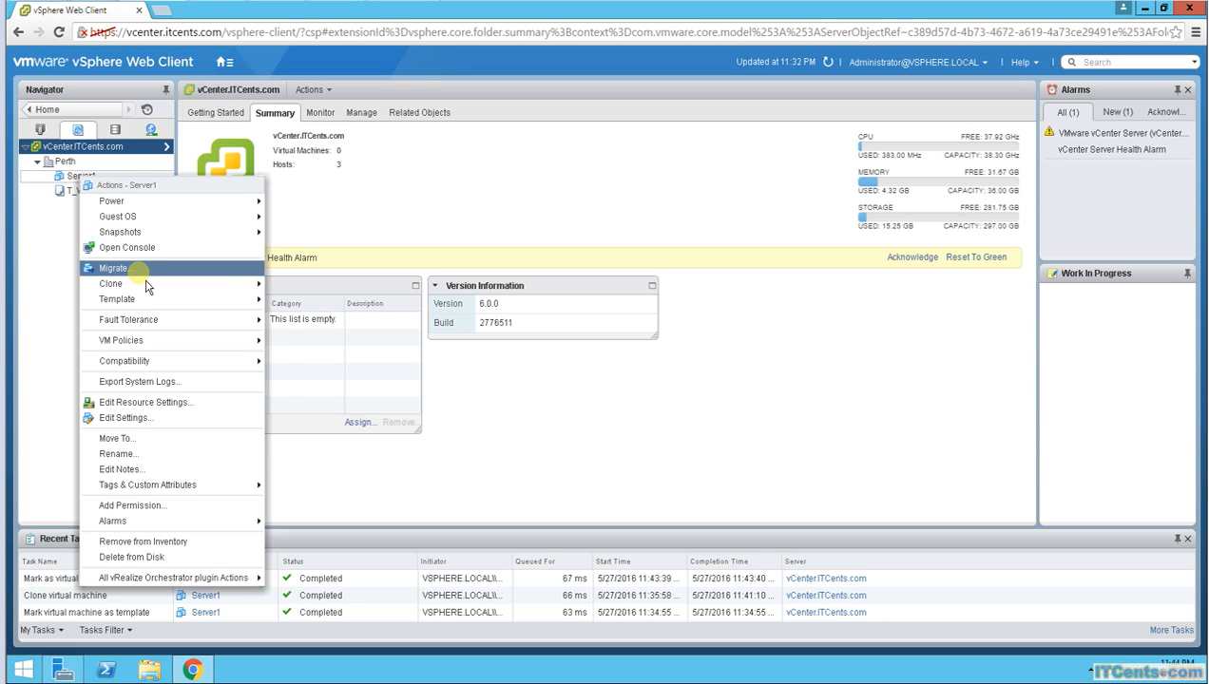
mouse_move(147, 300)
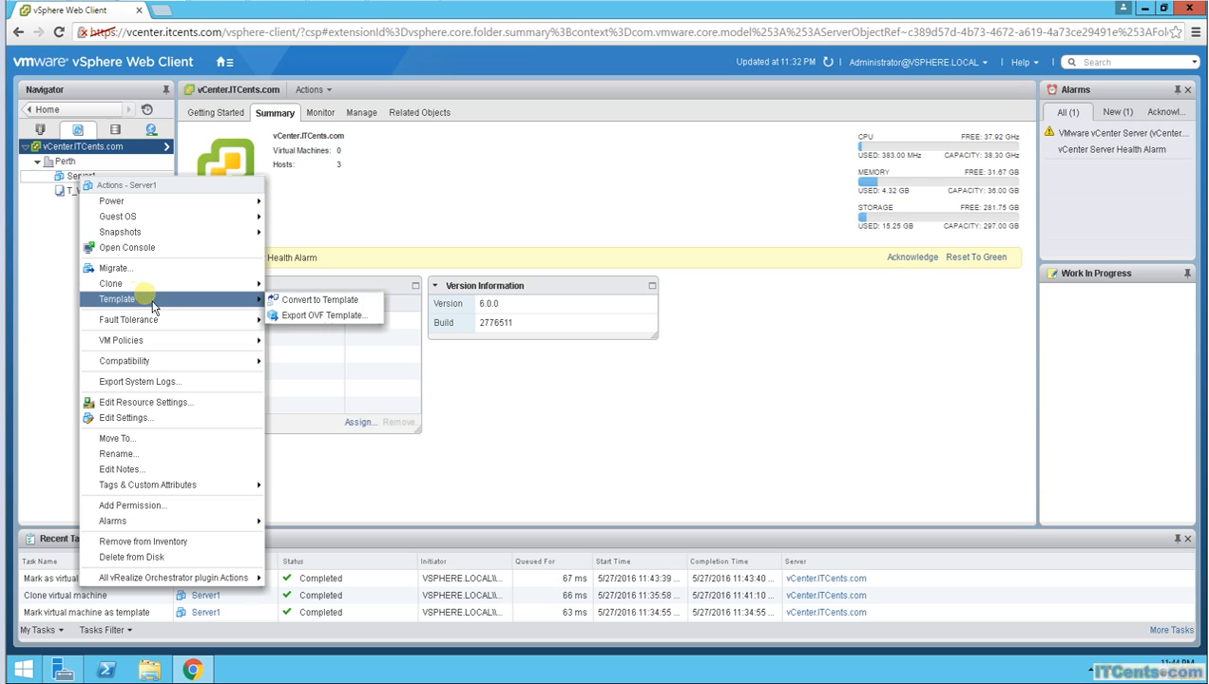
click(45, 228)
click(90, 190)
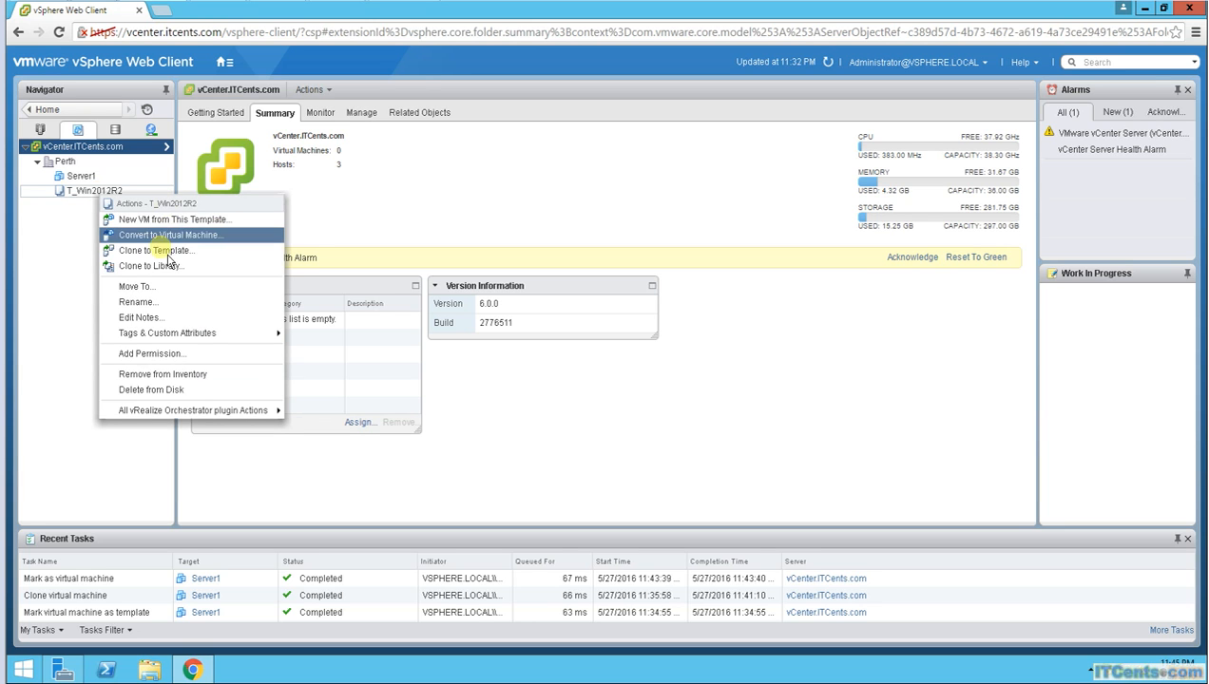
Step: Clone T_Win2012R2 as library template T_Win2012R2-CL into ITCents_ContentLibrary
click(157, 266)
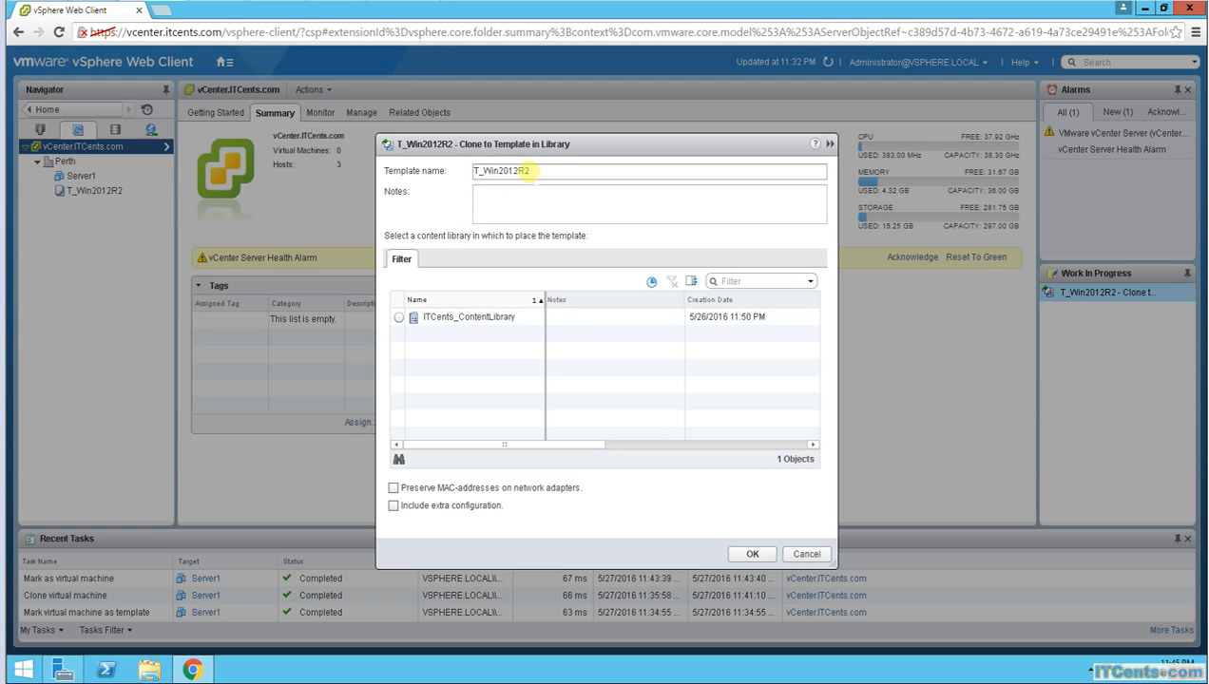
click(537, 171)
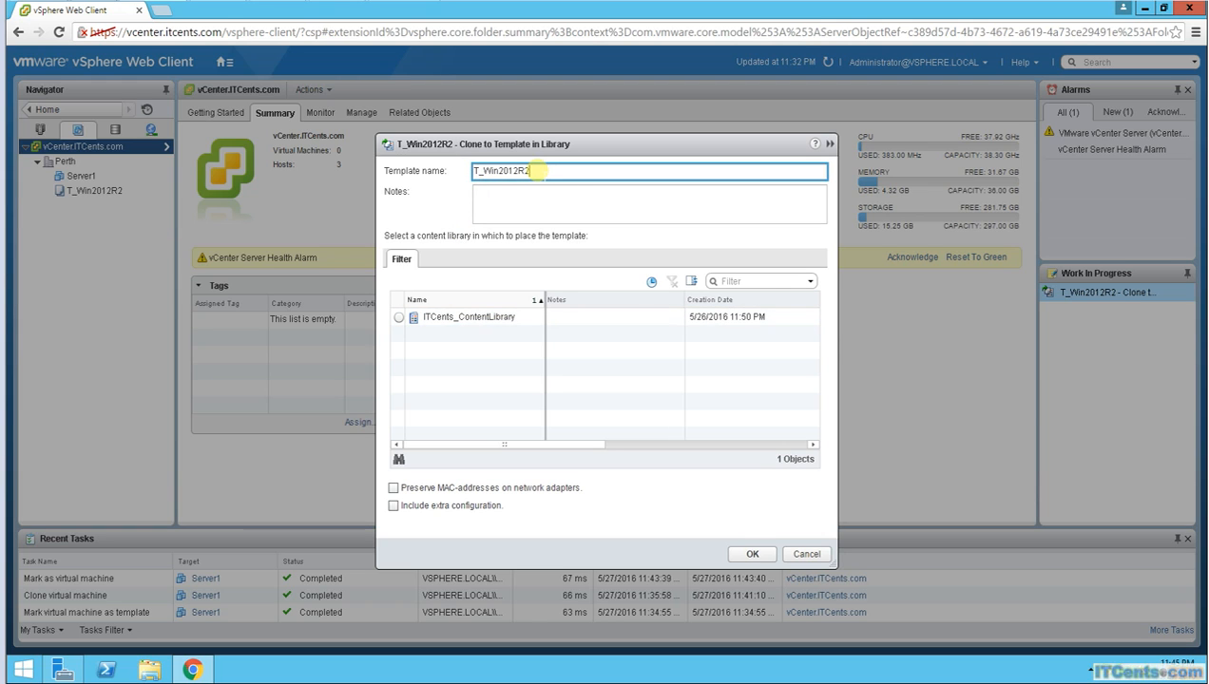
text(-CL)
click(399, 317)
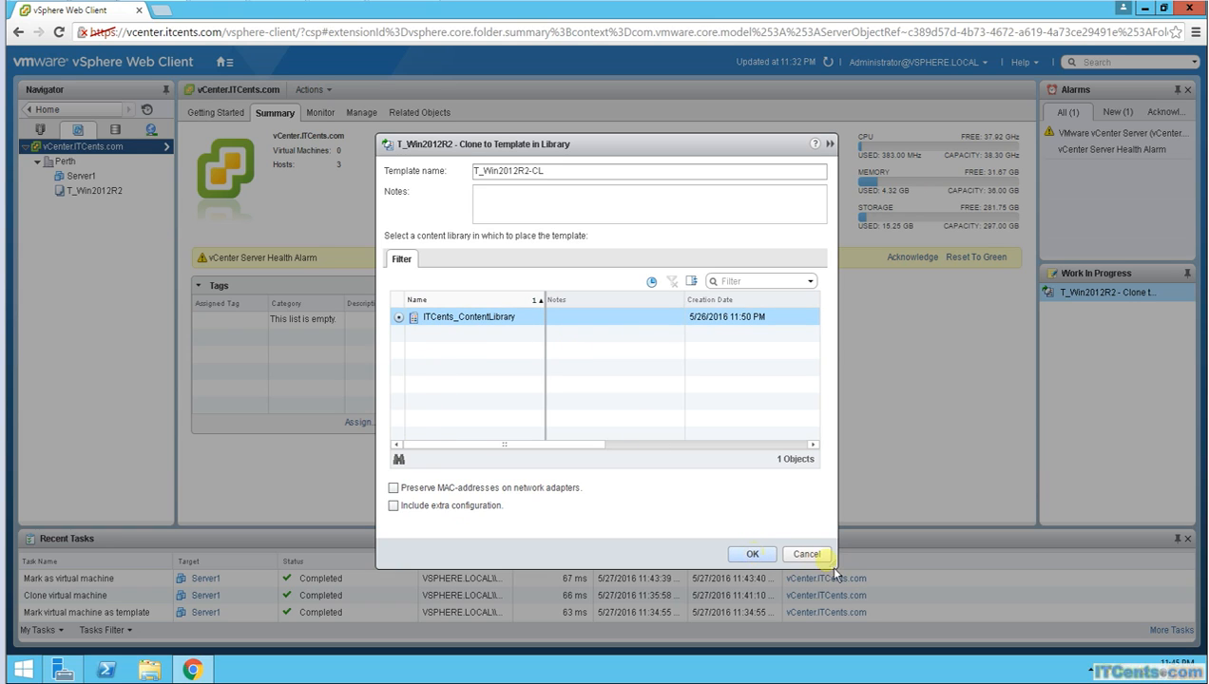
click(752, 555)
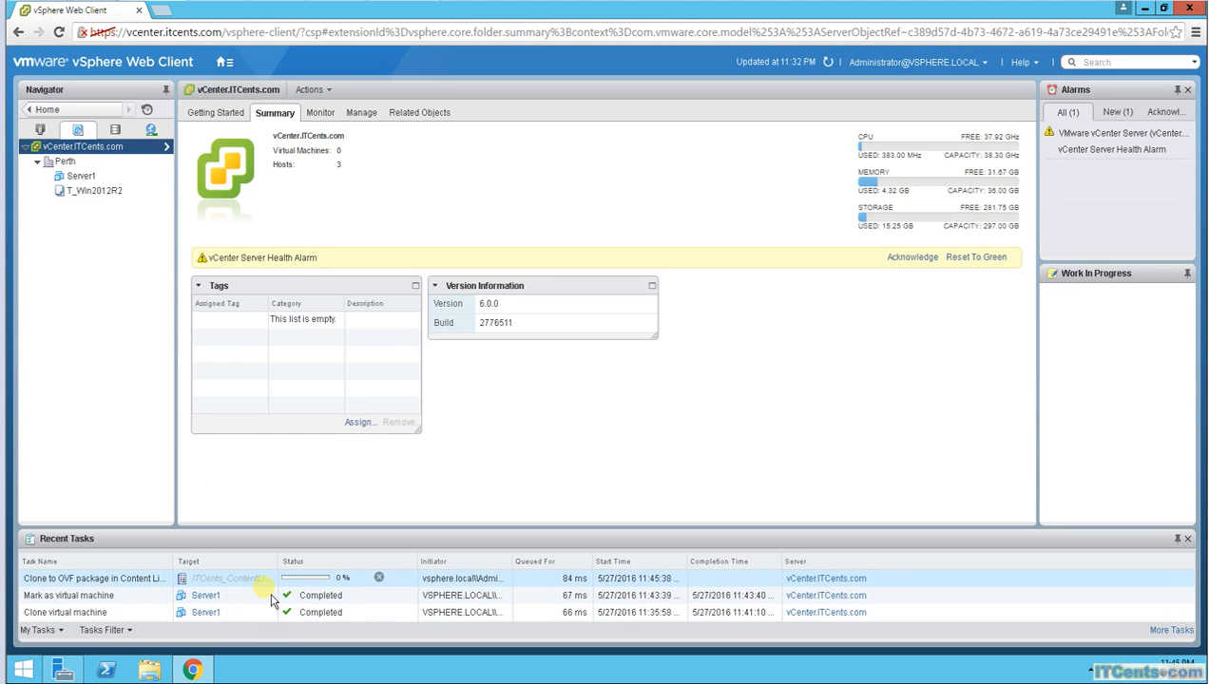
click(80, 178)
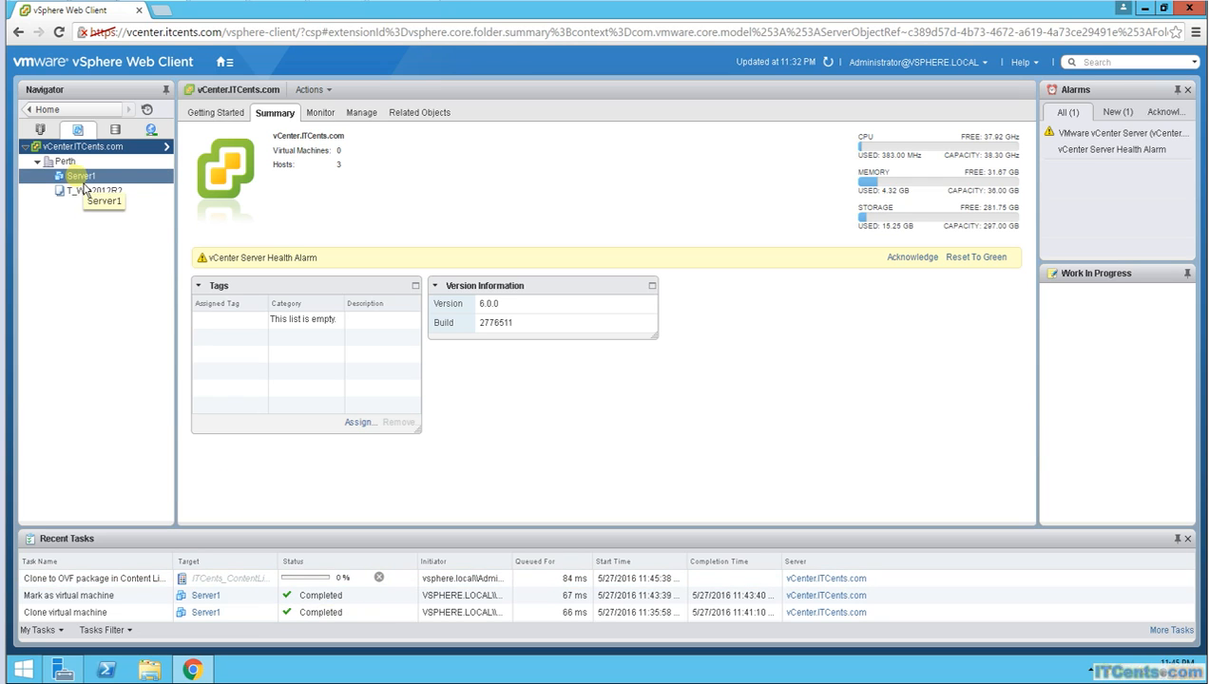
click(87, 193)
click(78, 178)
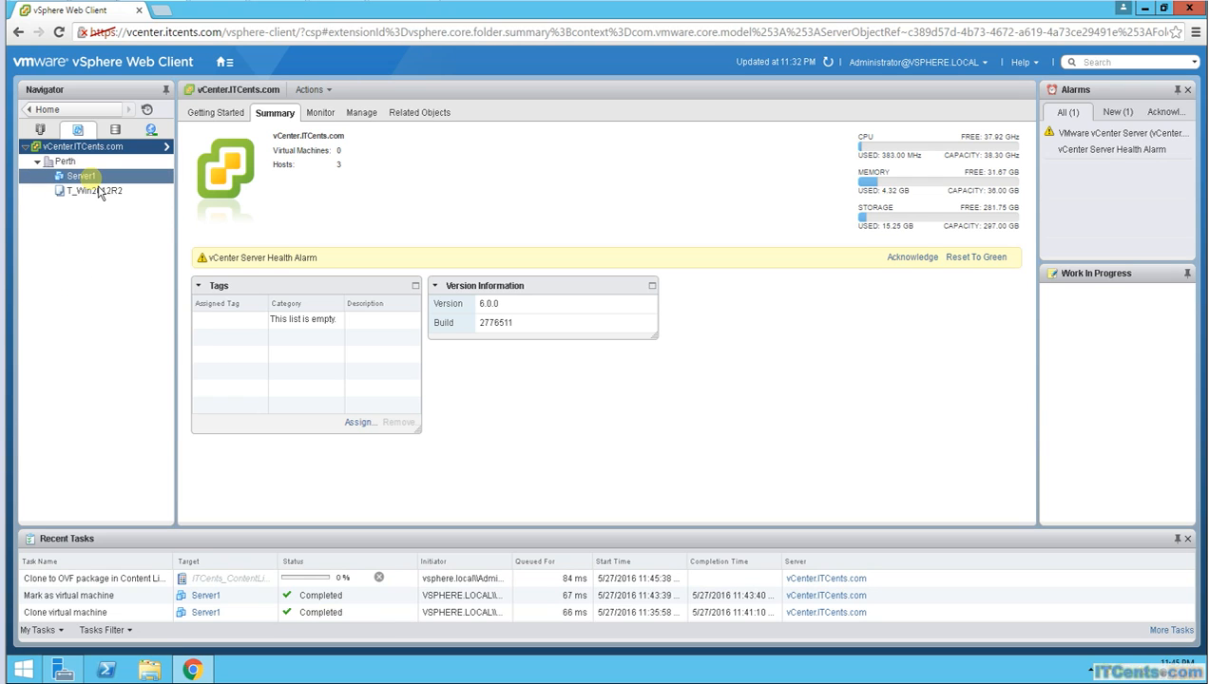
click(80, 177)
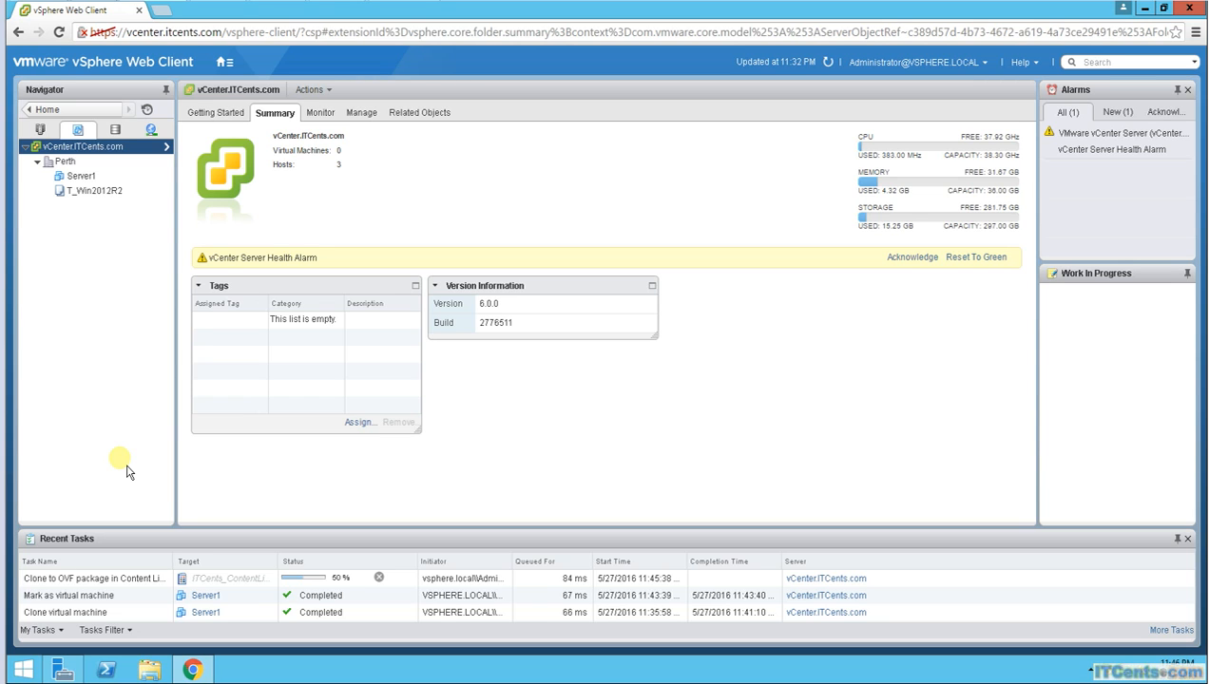
click(107, 194)
Step: Start a new VM named Server2 from T_Win2012R2 in the Perth folder
right_click(108, 204)
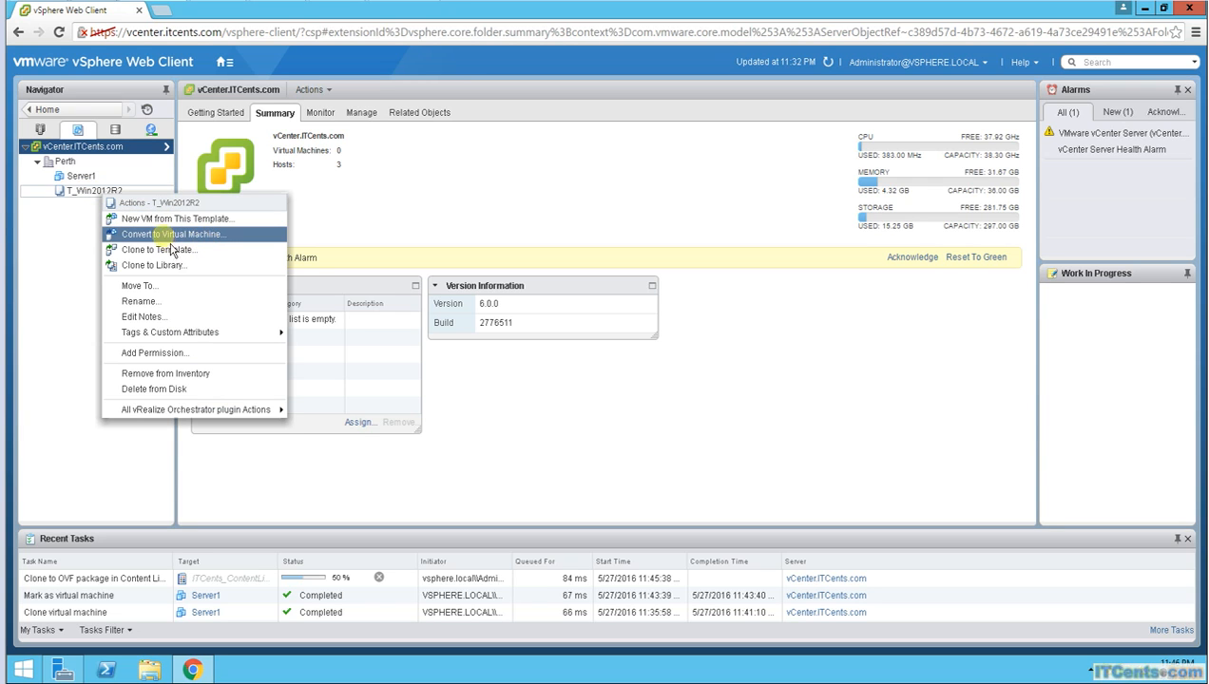
click(182, 222)
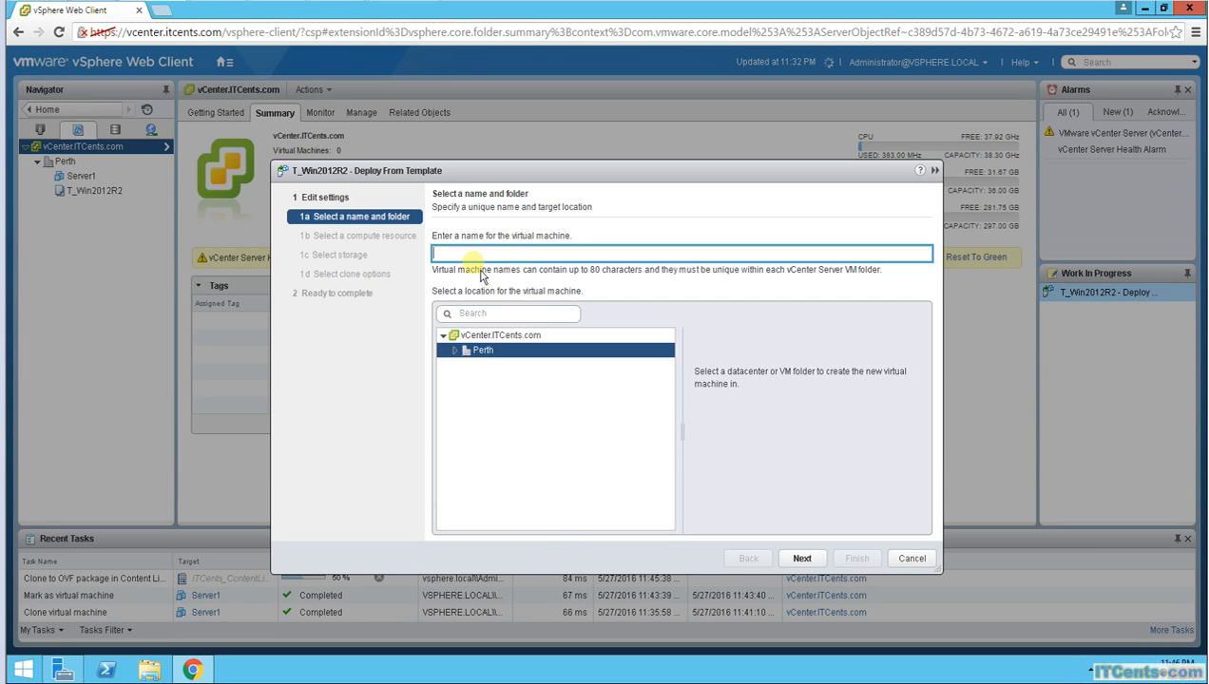
text(Server2)
click(467, 362)
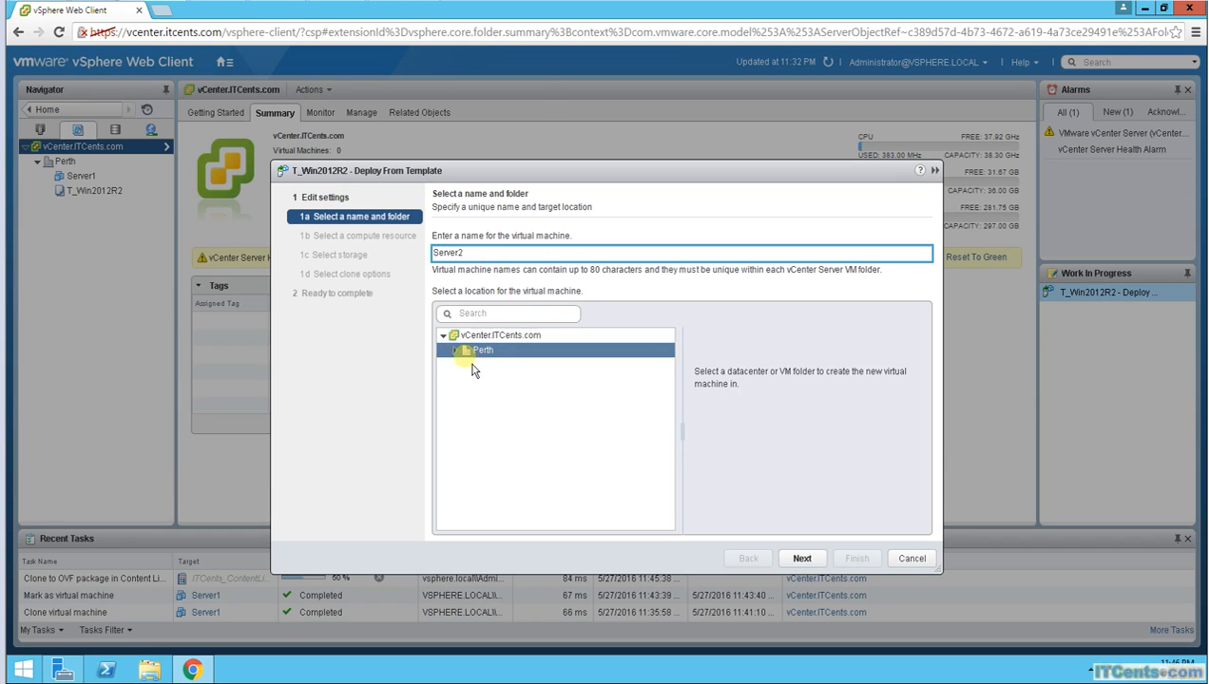
click(455, 351)
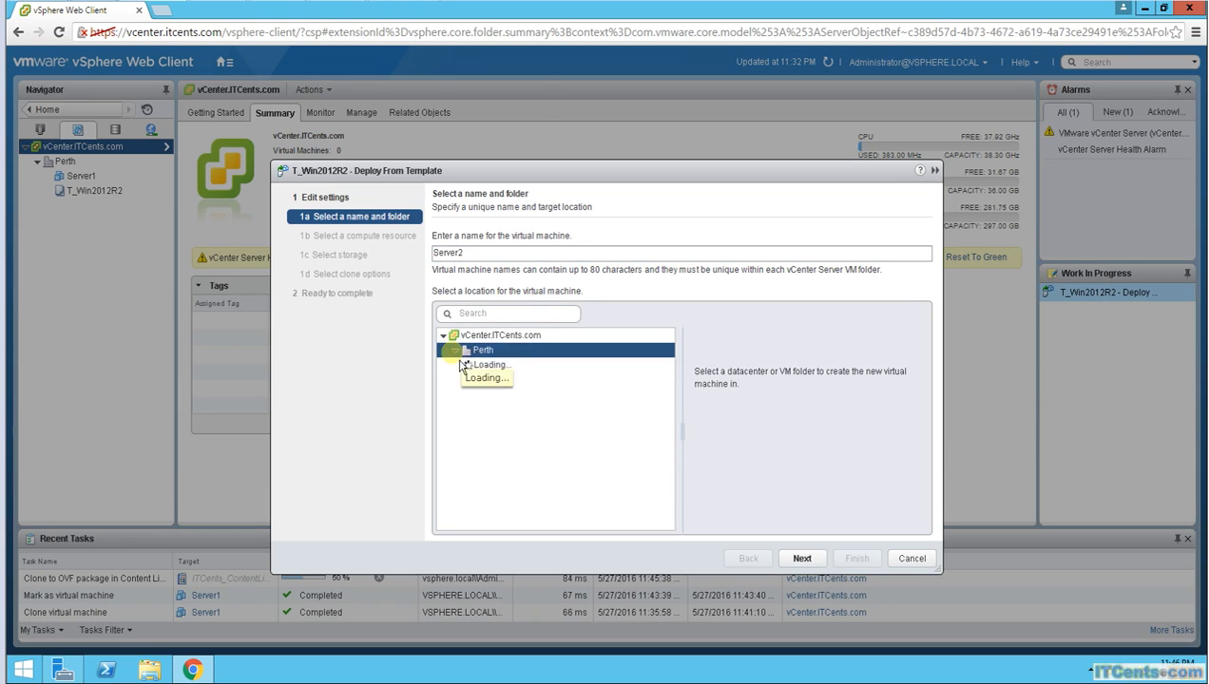
Step: Choose host esxi3.itcents.com in Cluster1 as the compute resource for Server2
click(805, 560)
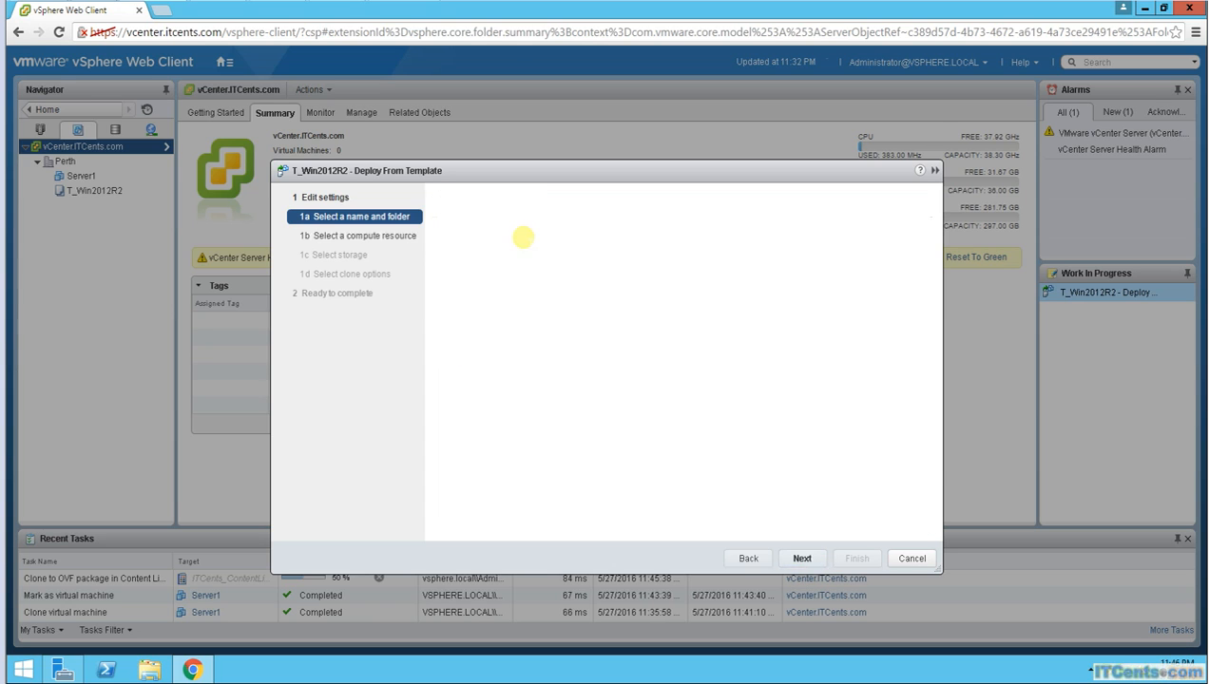
click(457, 282)
click(501, 325)
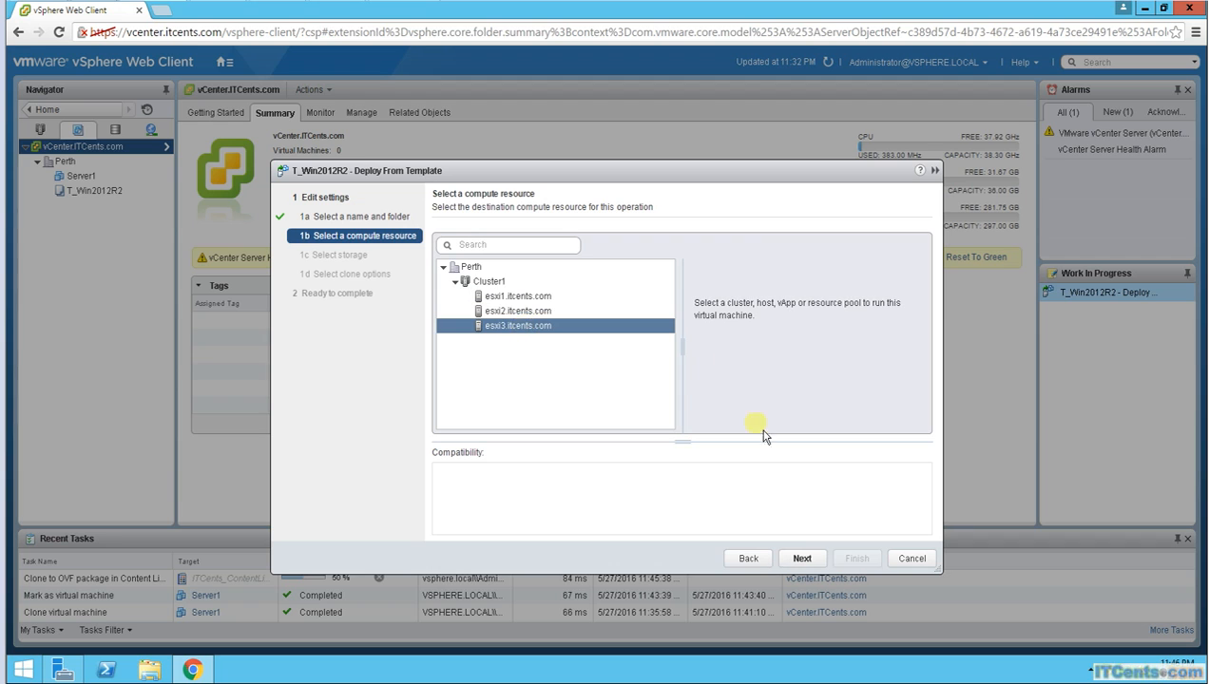
Step: Store Server2 on datastore iSCSIDS1, leave it powered off after creation, and finish deployment
click(803, 561)
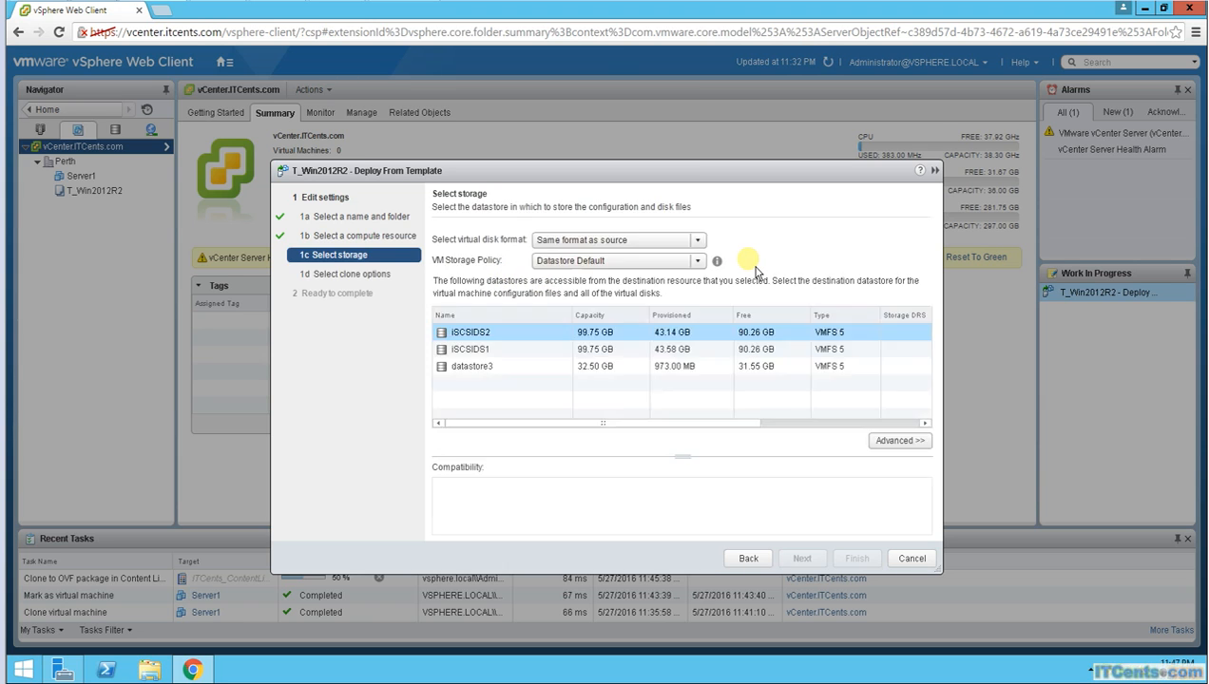
click(472, 350)
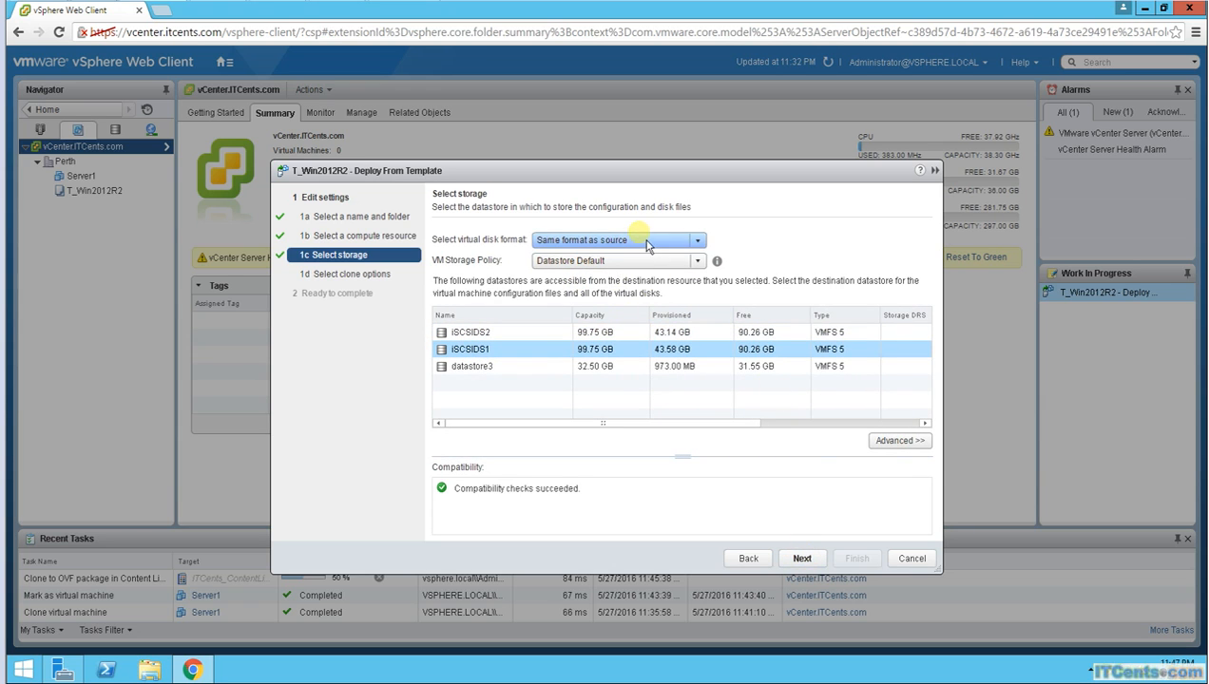
click(806, 560)
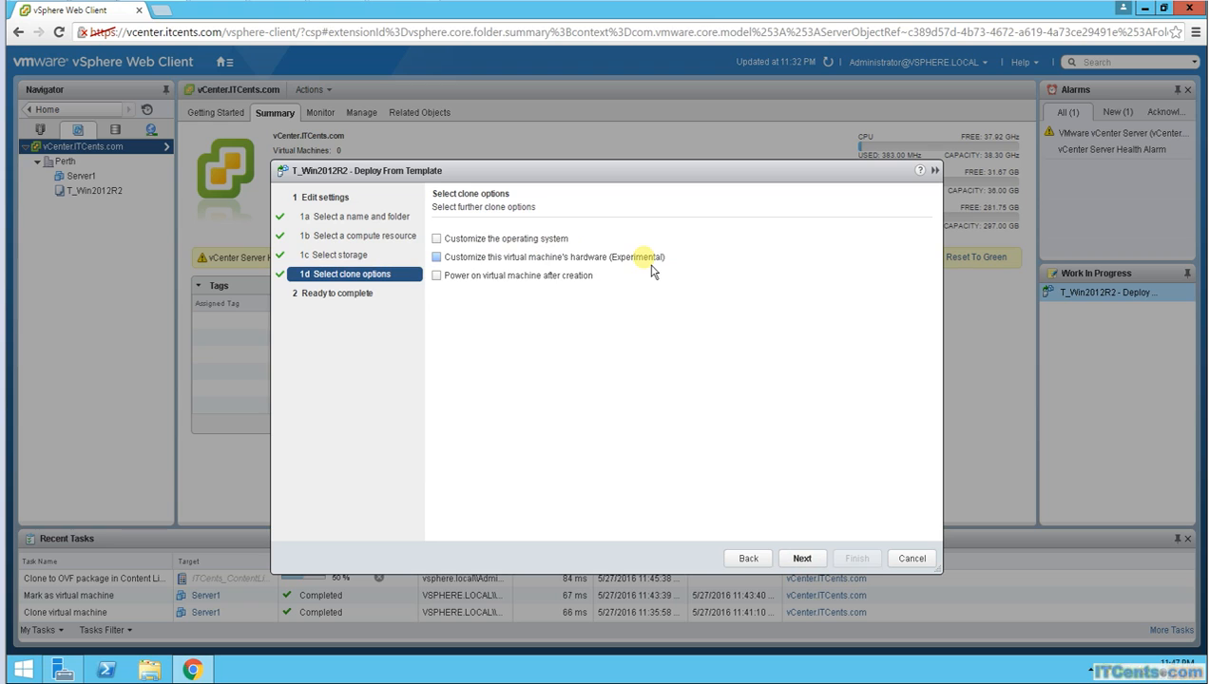
click(447, 283)
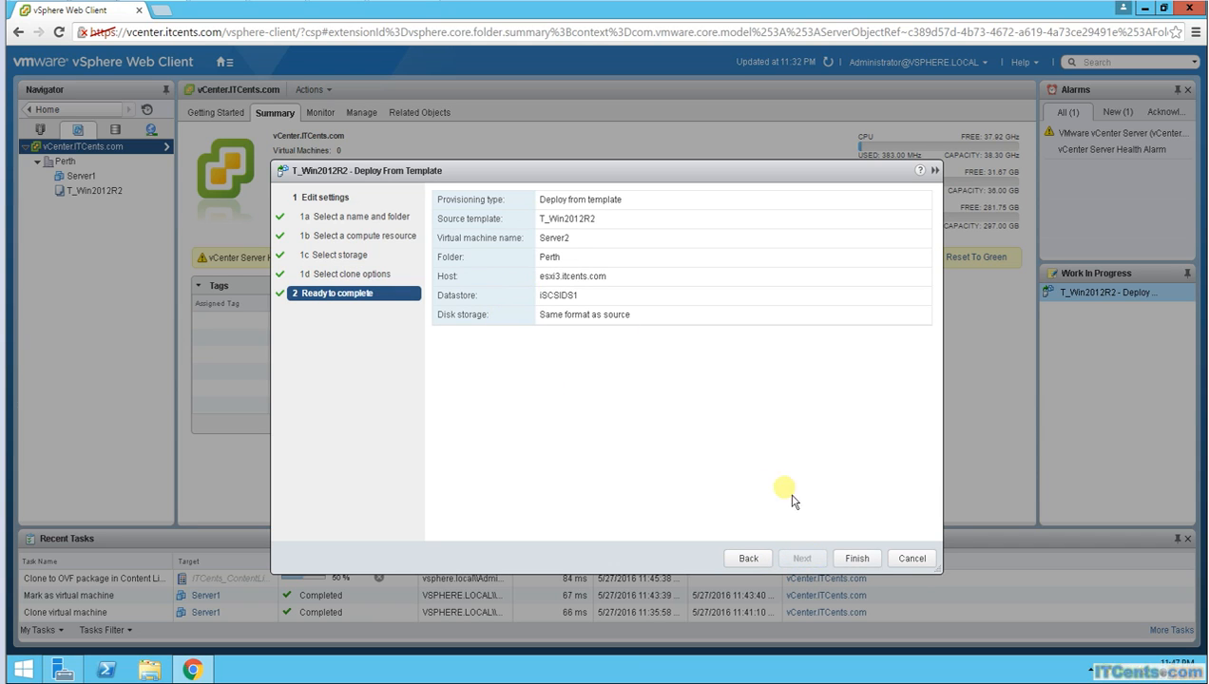
click(855, 564)
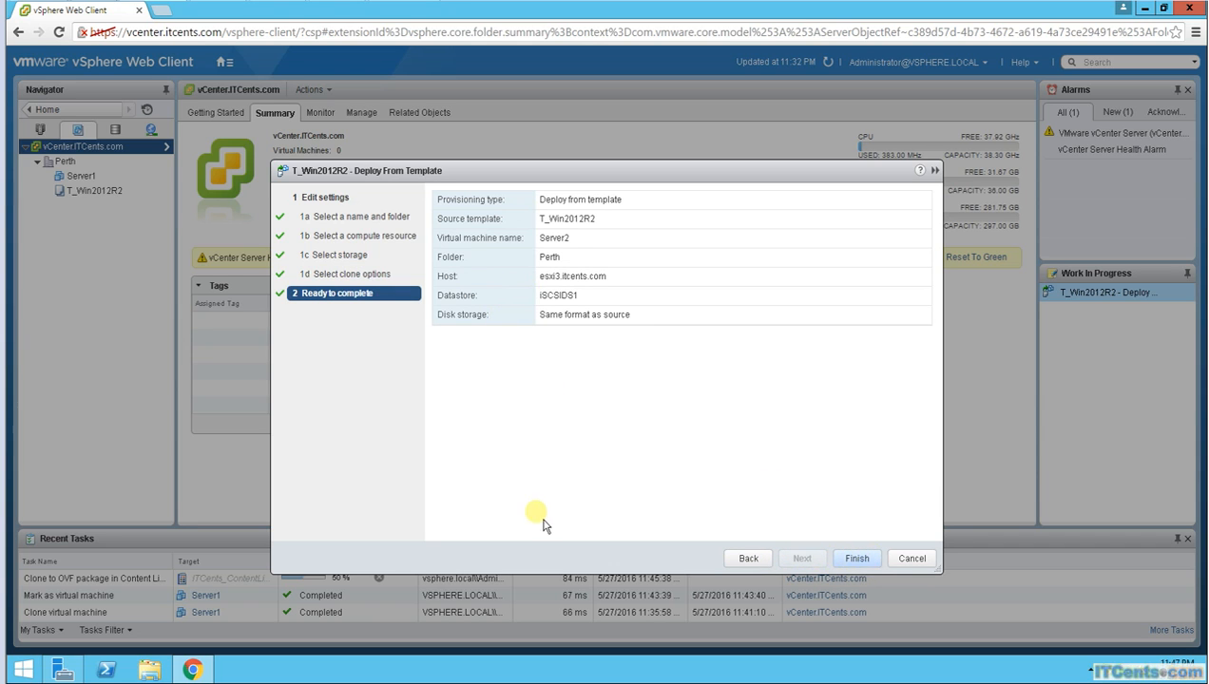